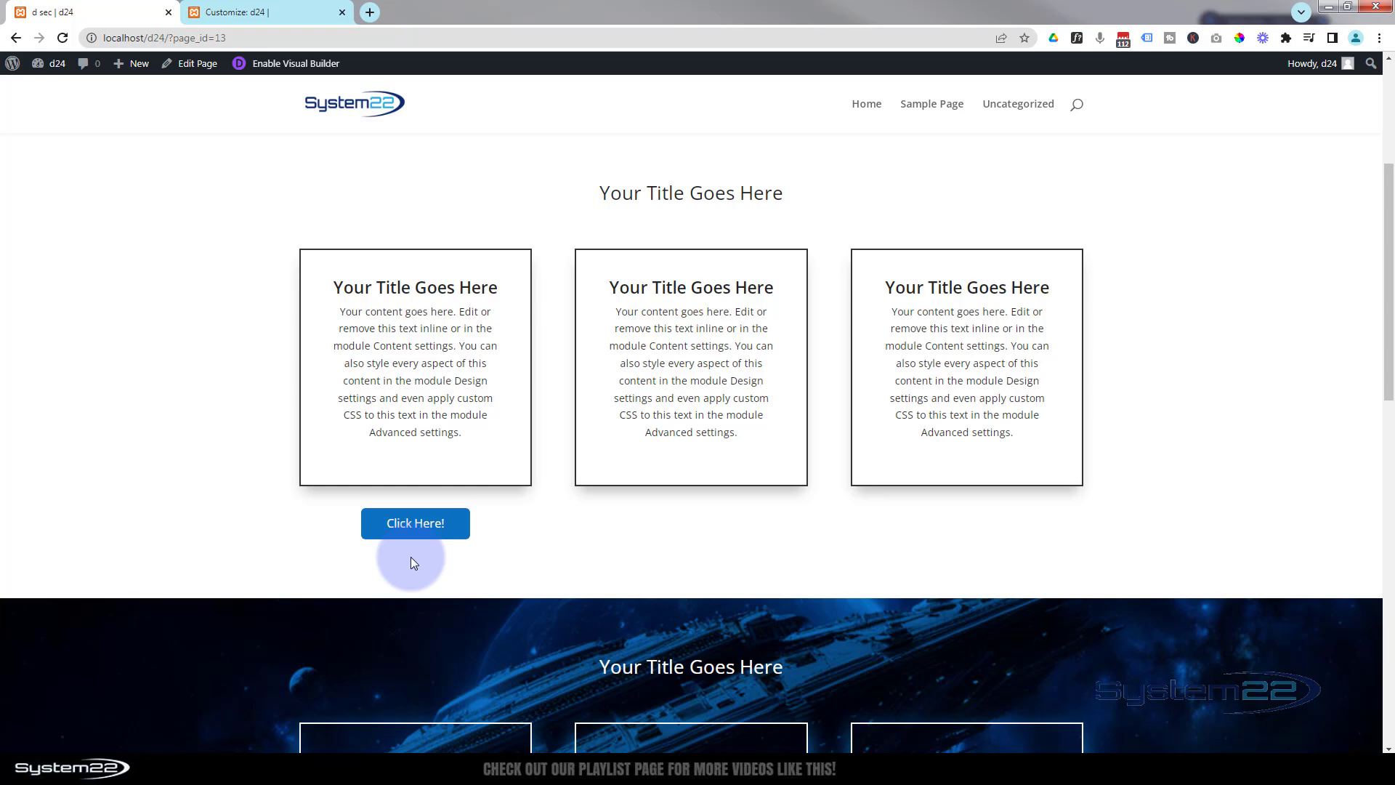
# Enable the Visual Builder and insert a Text module below the middle box of the white three-column row.
pyautogui.click(283, 64)
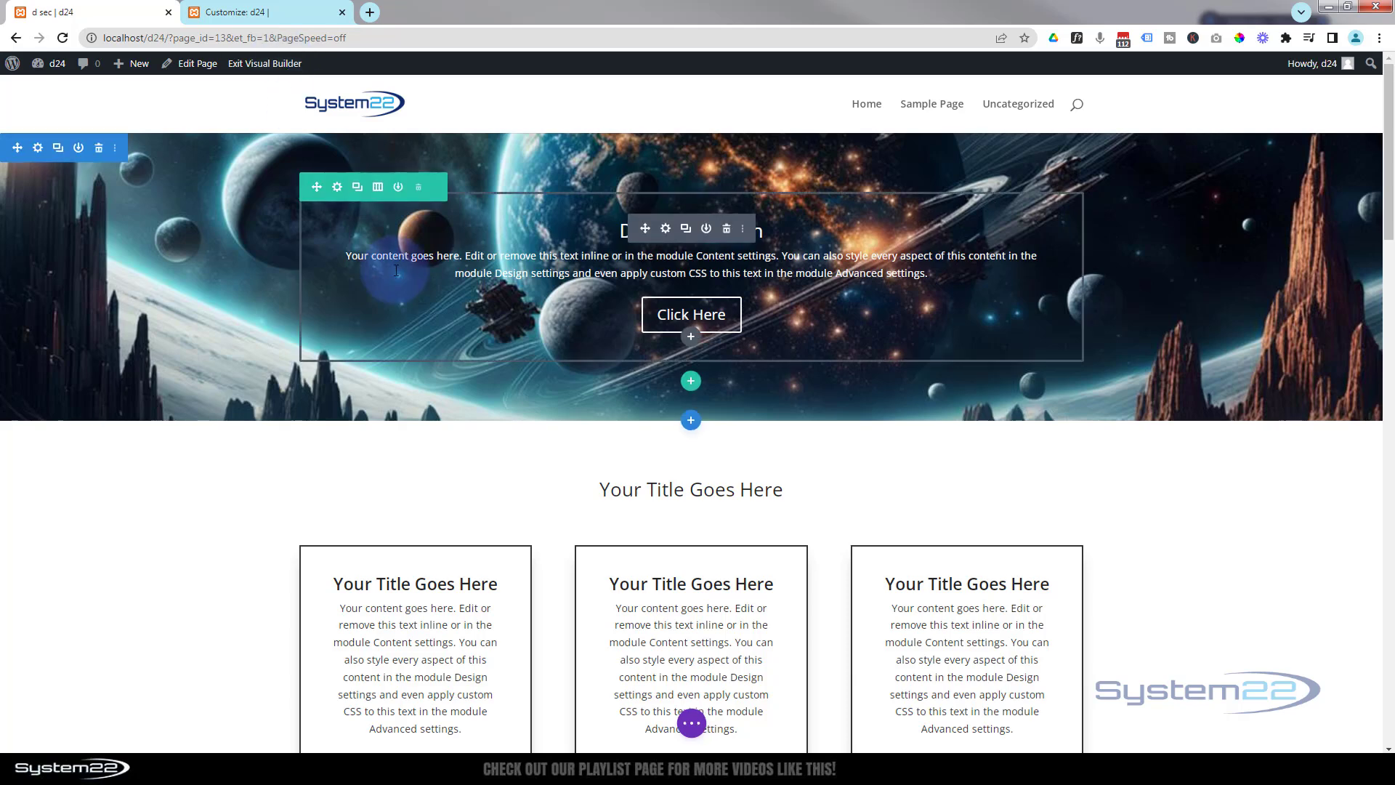
pyautogui.scroll(-6, 349, 296)
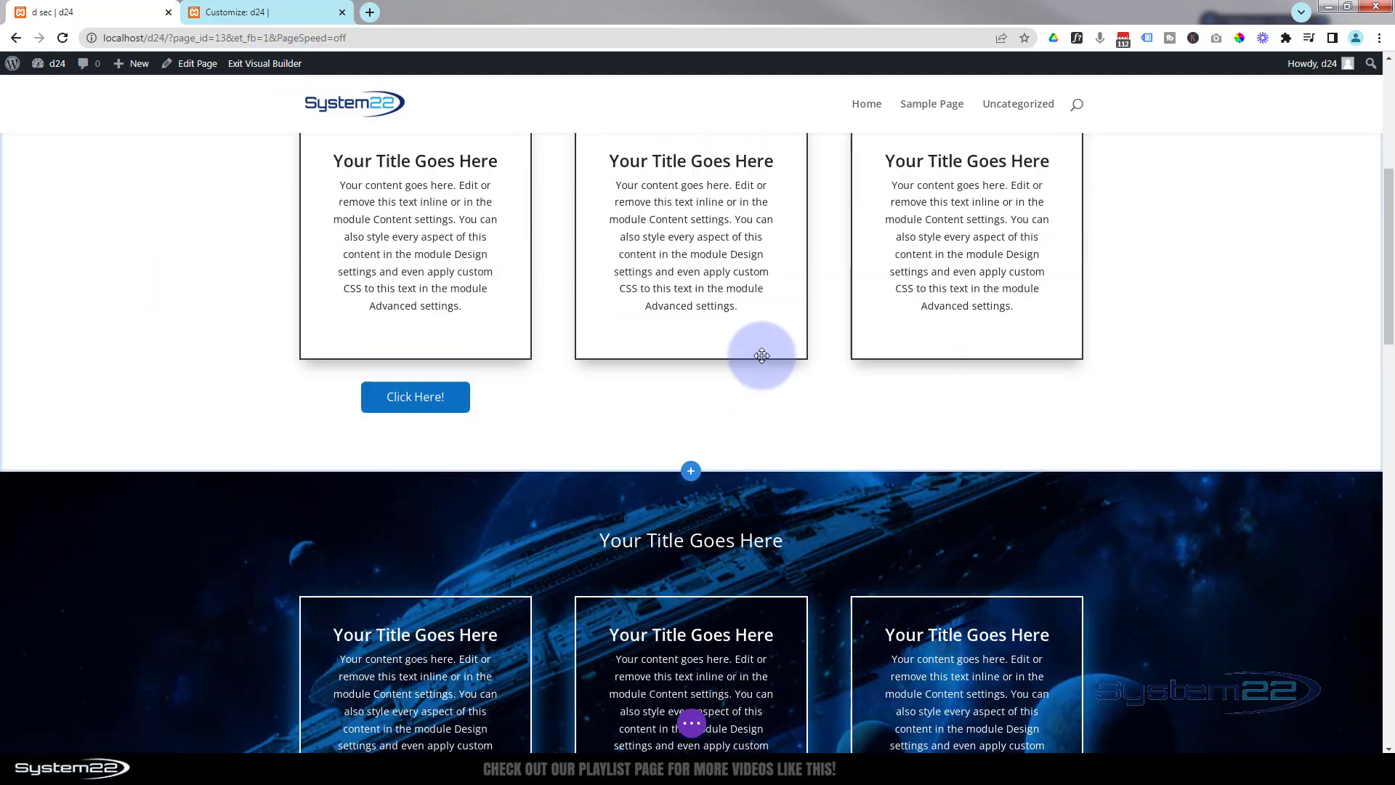
pyautogui.scroll(1, 762, 355)
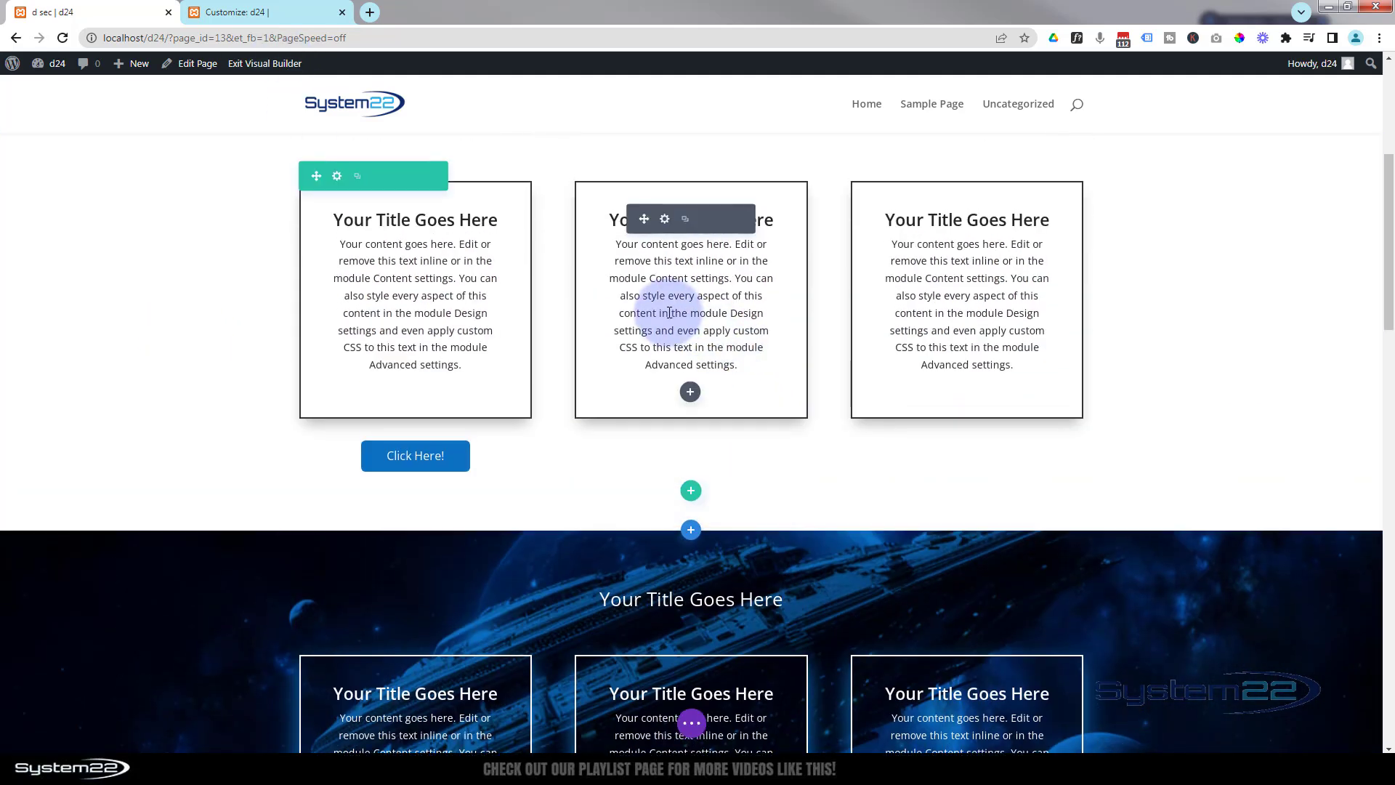
pyautogui.click(690, 393)
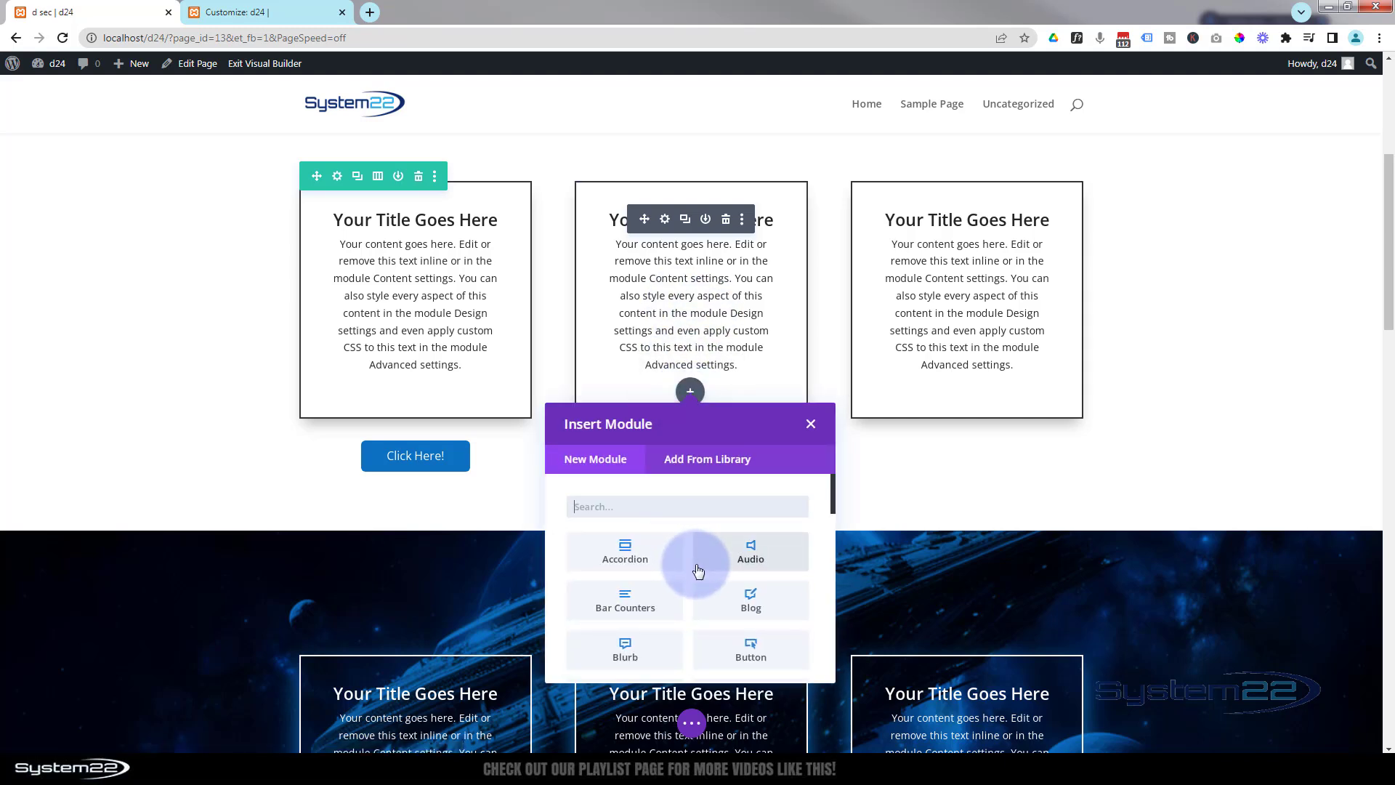
pyautogui.scroll(-1, 696, 567)
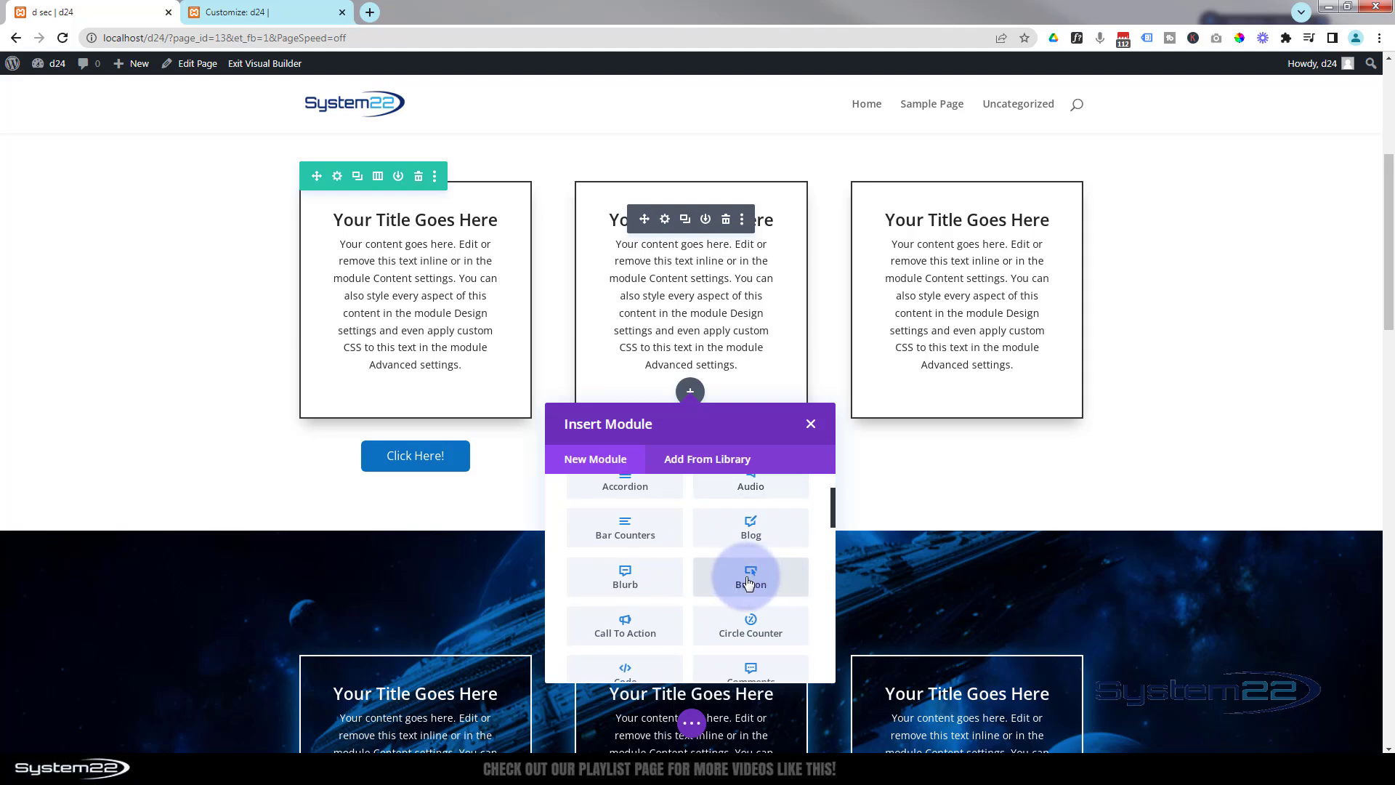
pyautogui.scroll(-9, 749, 582)
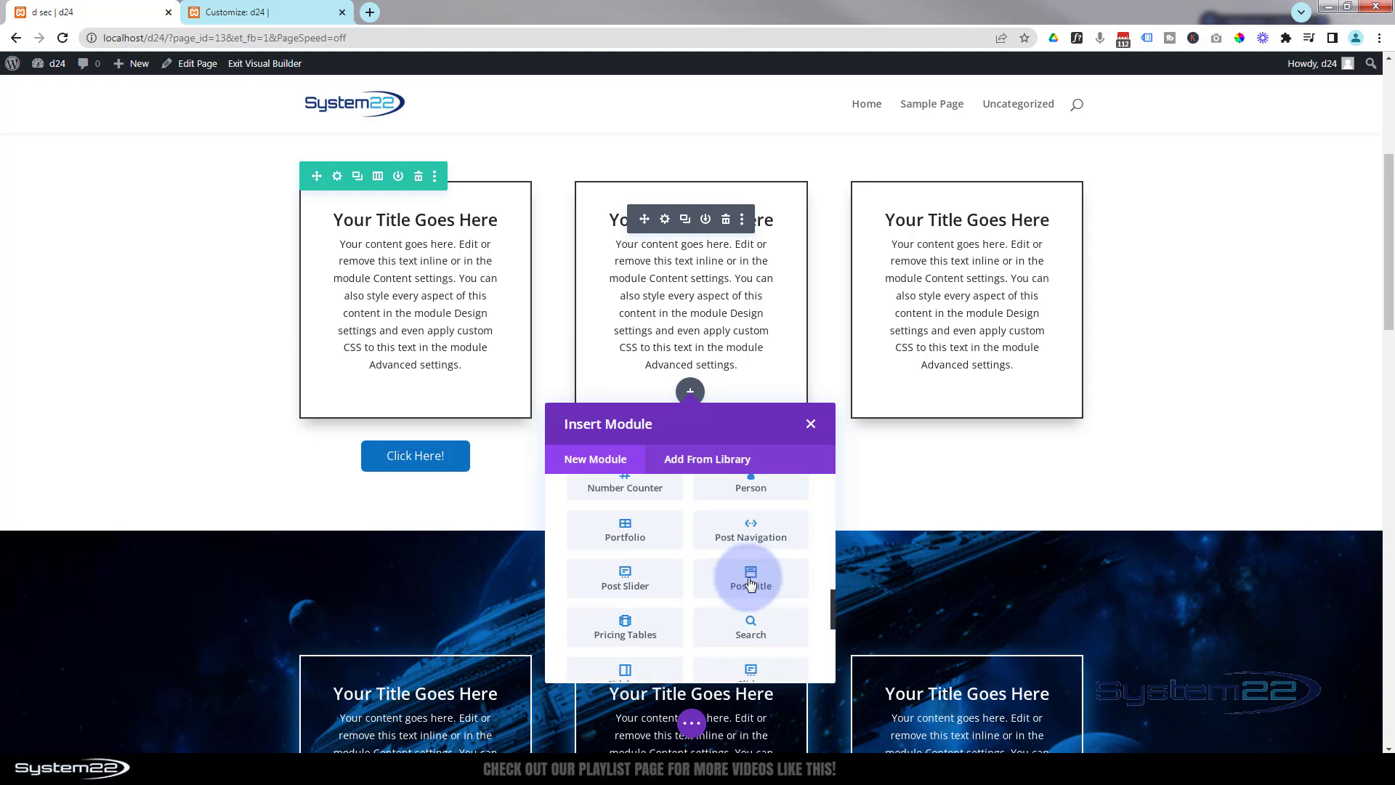
pyautogui.scroll(-2, 750, 582)
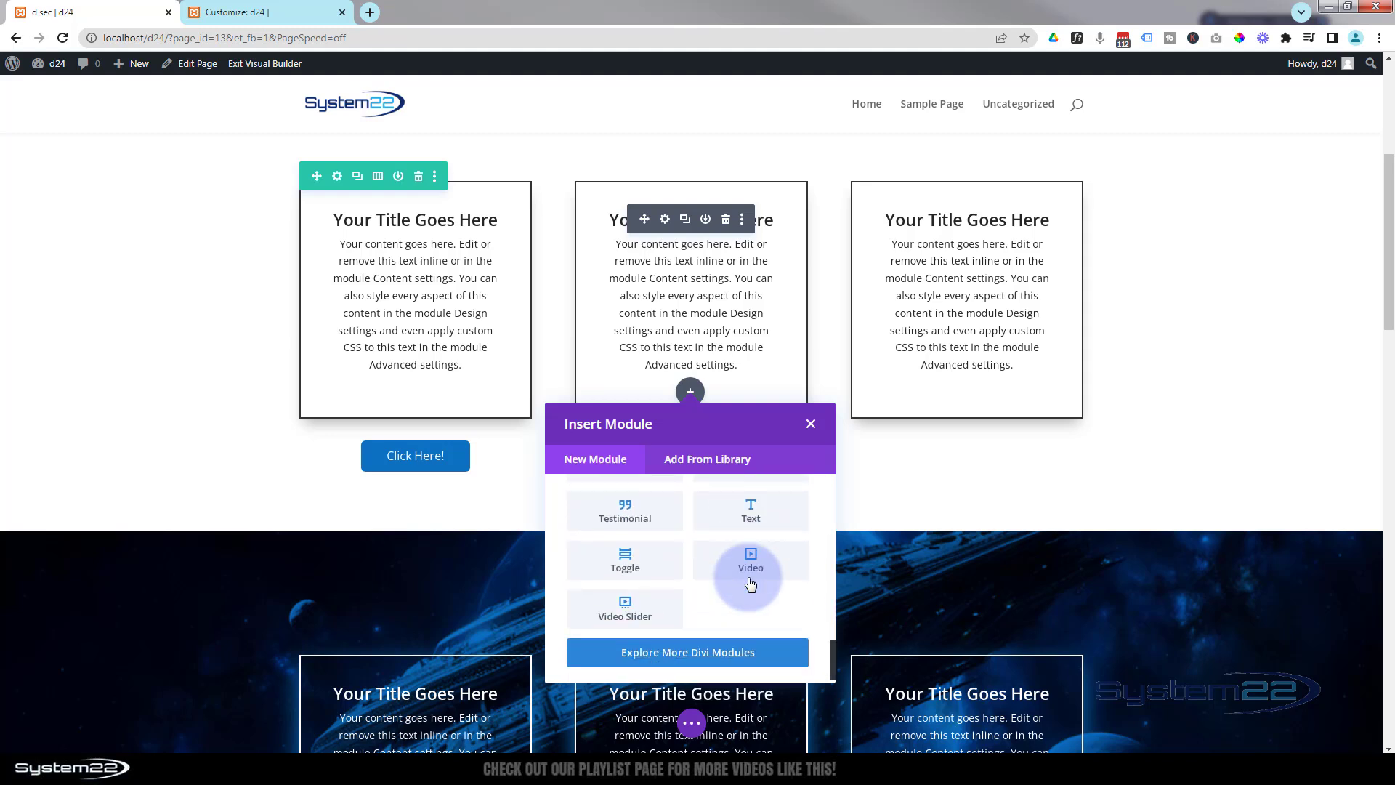
pyautogui.click(746, 517)
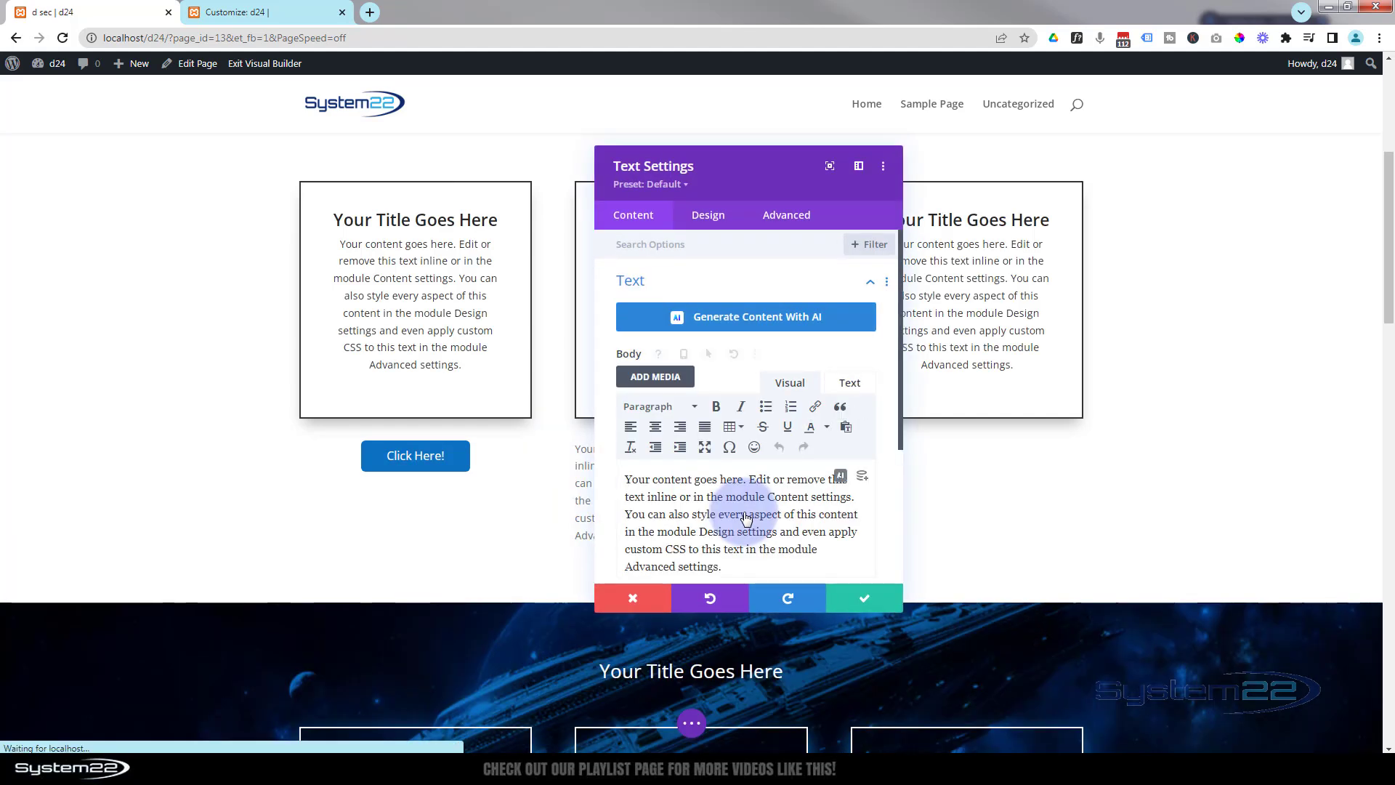
# Replace the new Text module's placeholder body with "More Info!".
pyautogui.moveTo(756, 192); pyautogui.dragTo(1052, 154)
pyautogui.moveTo(1020, 526); pyautogui.dragTo(911, 417)
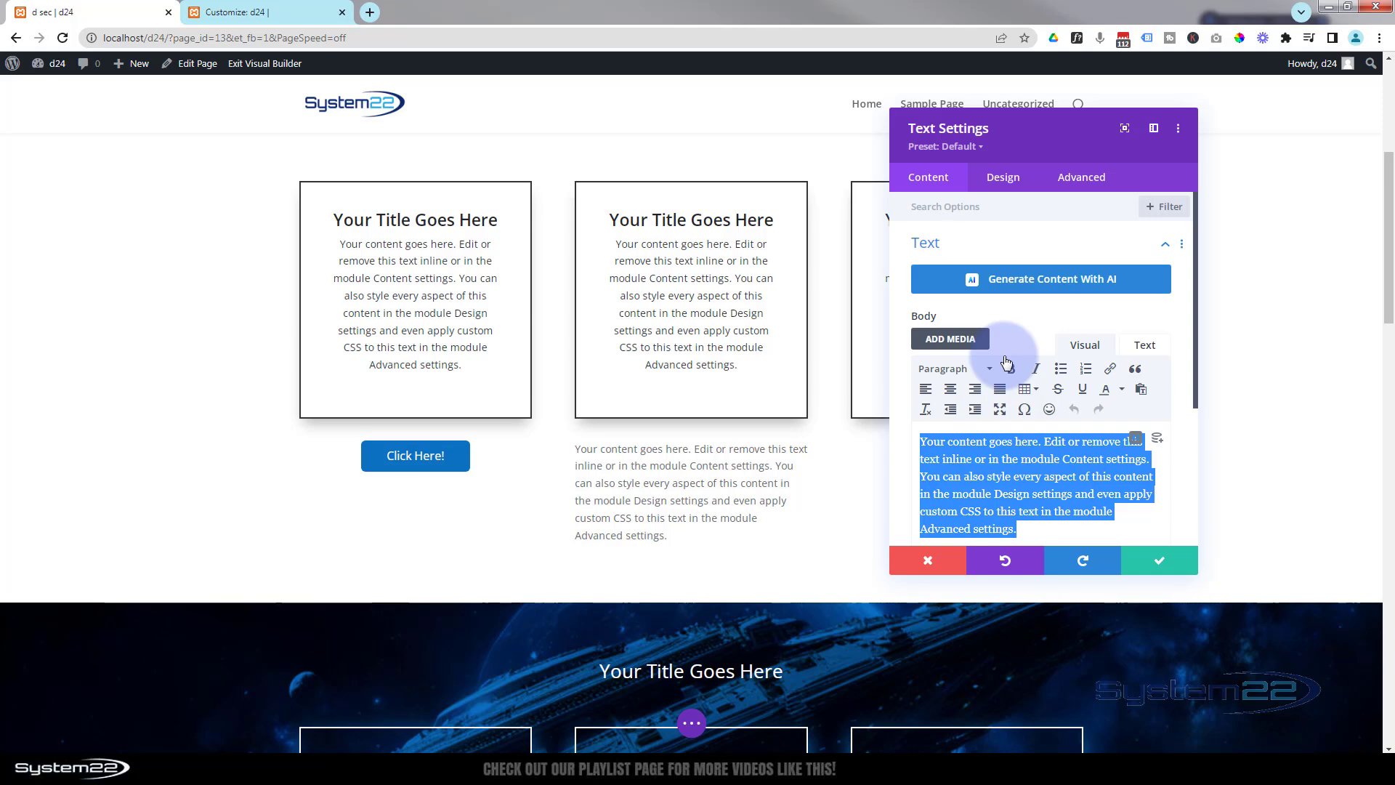
pyautogui.write('More Info!')
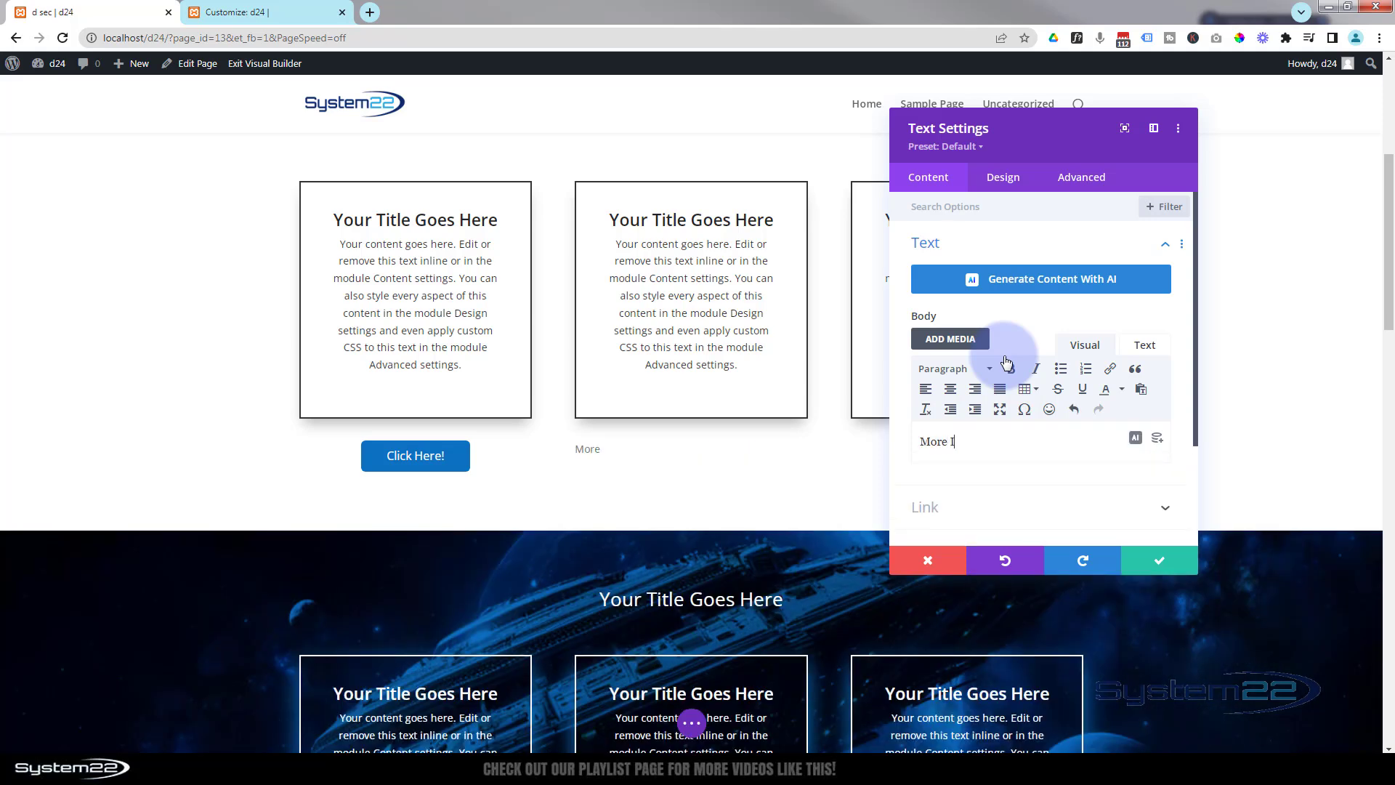
# Set the Text module's link URL to # and keep its link target as In The Same Window.
pyautogui.click(996, 520)
pyautogui.click(935, 302)
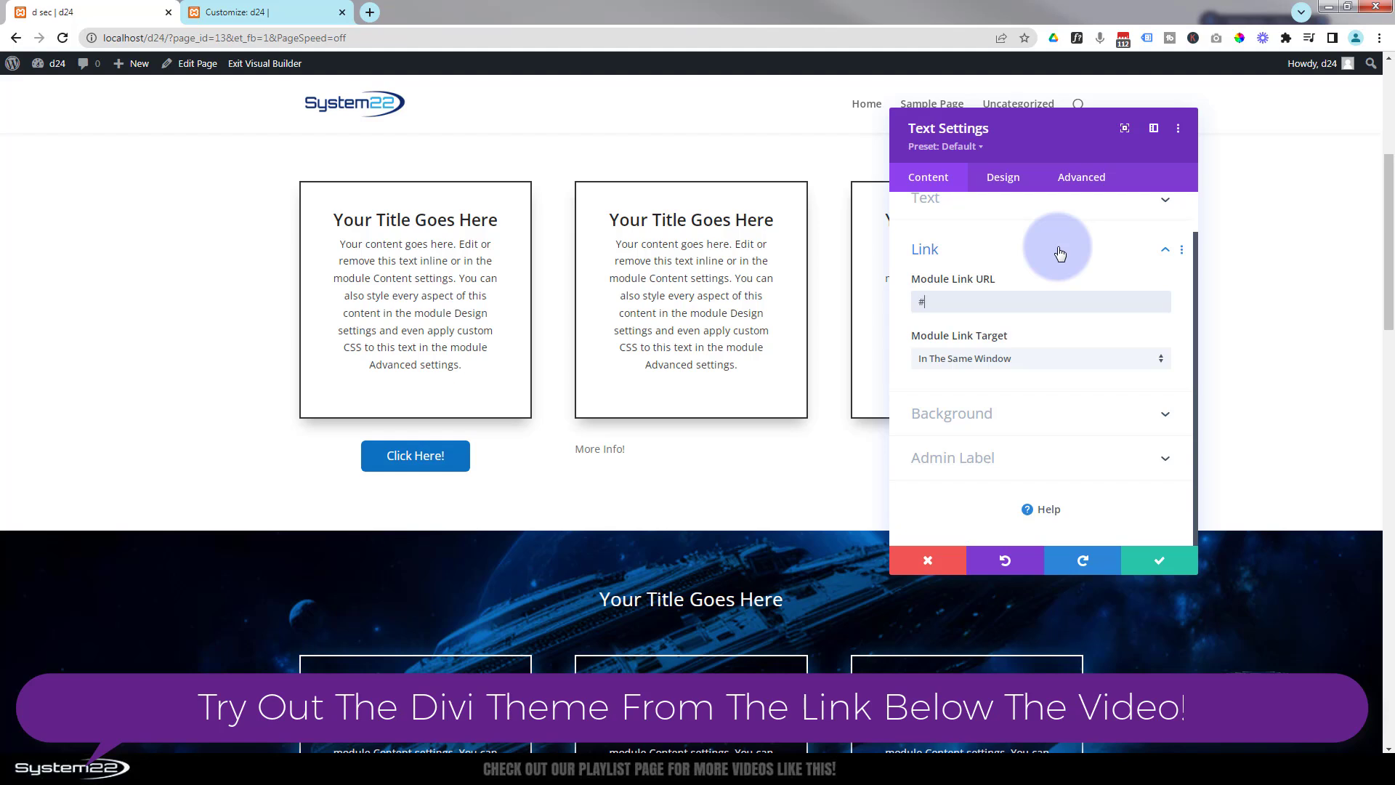
pyautogui.click(1008, 365)
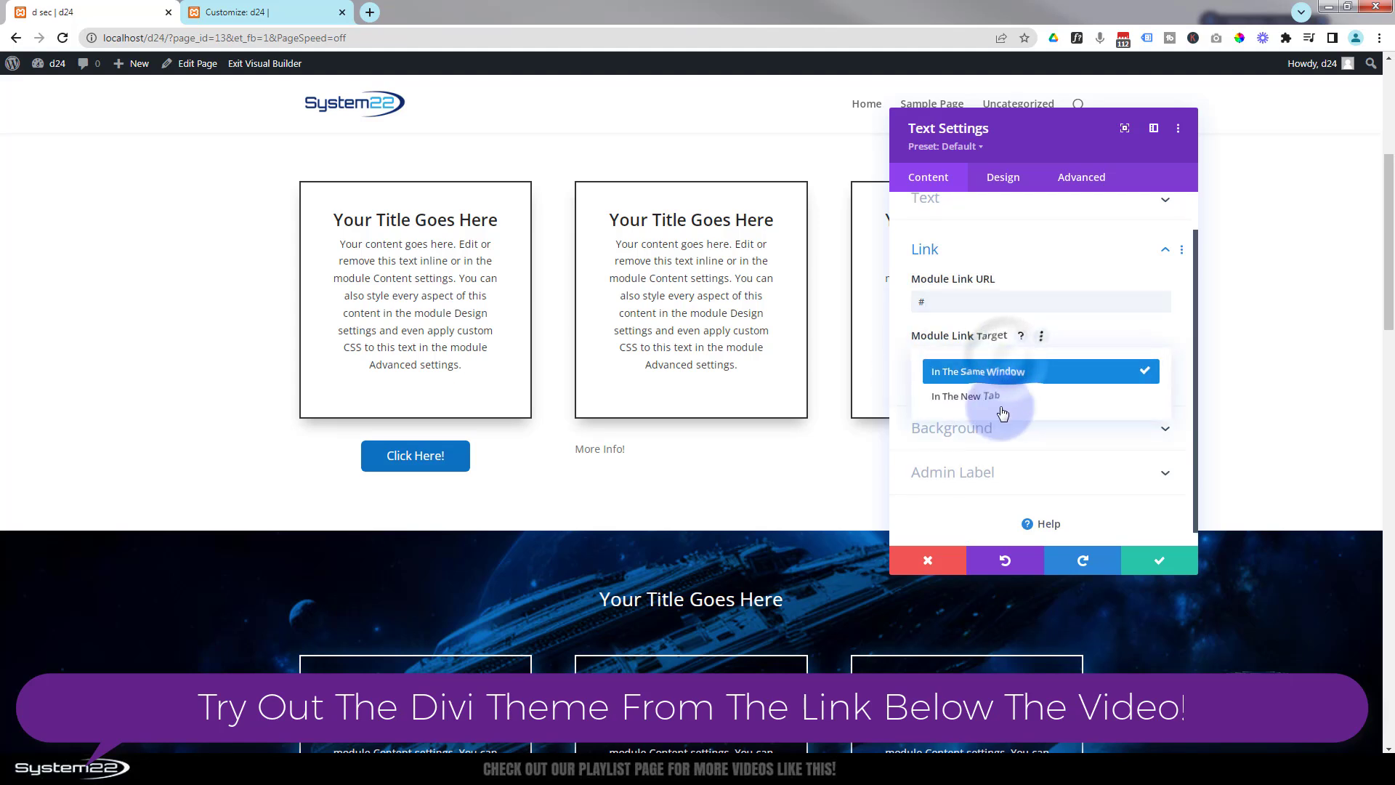
pyautogui.click(899, 370)
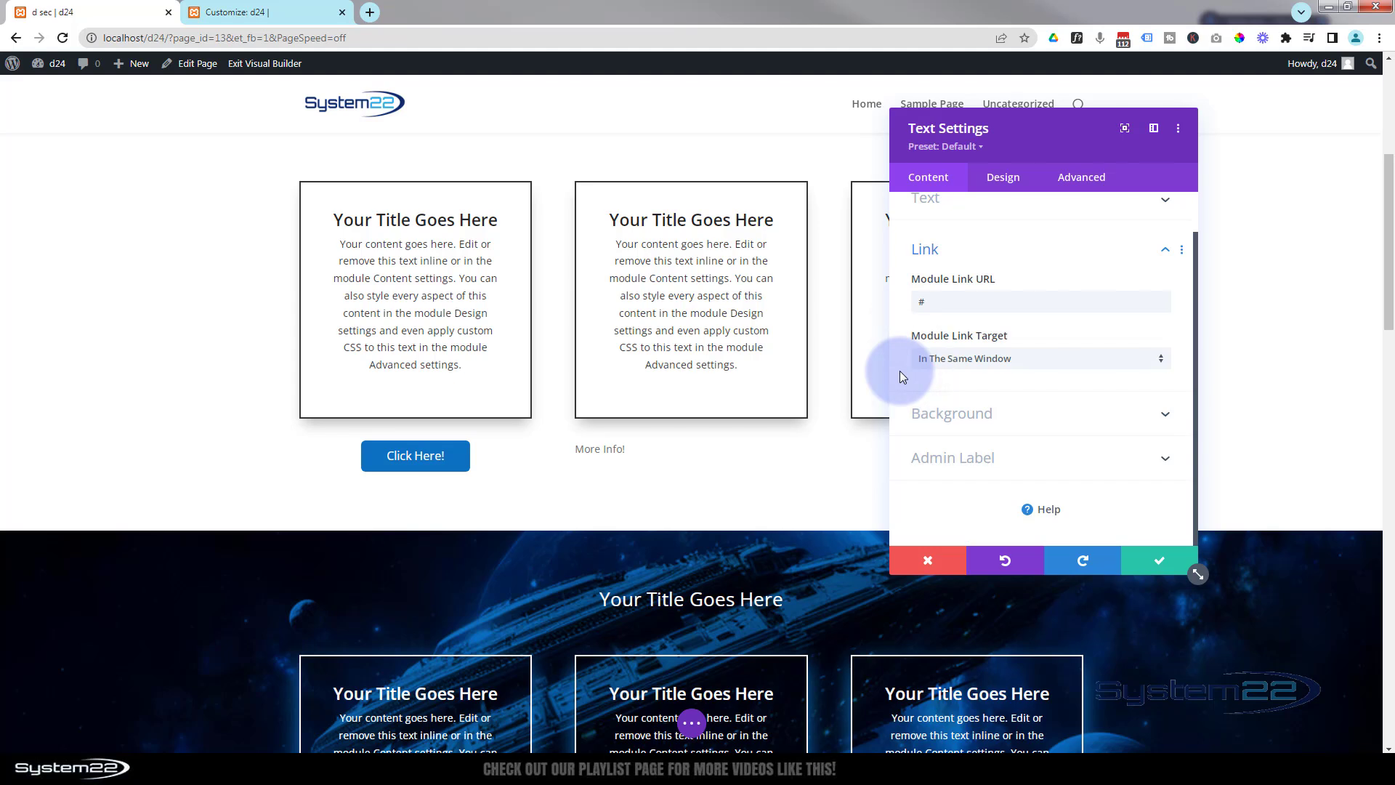
# Give the Text module a solid blue background from the saved colors and set its text color to white (#ffffff).
pyautogui.click(988, 414)
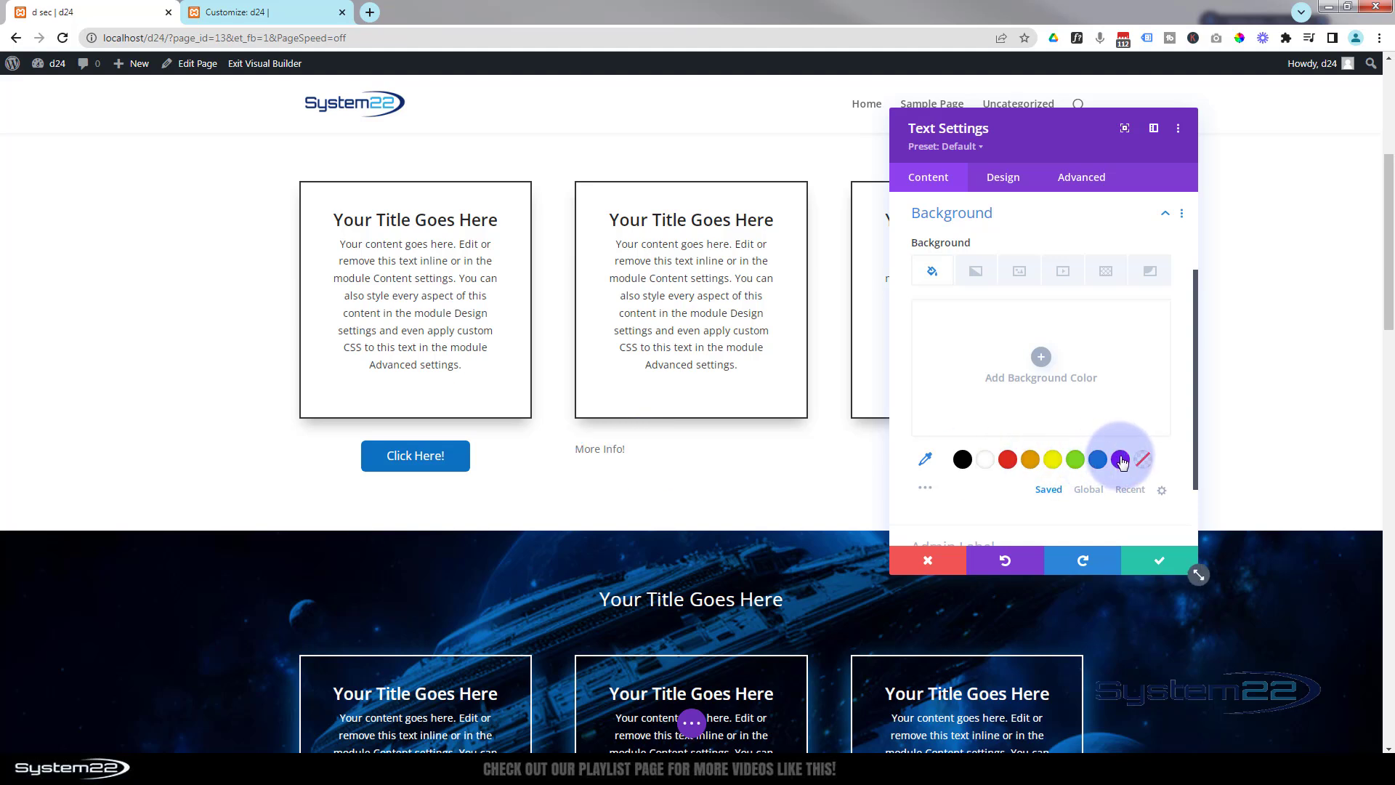
pyautogui.click(1098, 461)
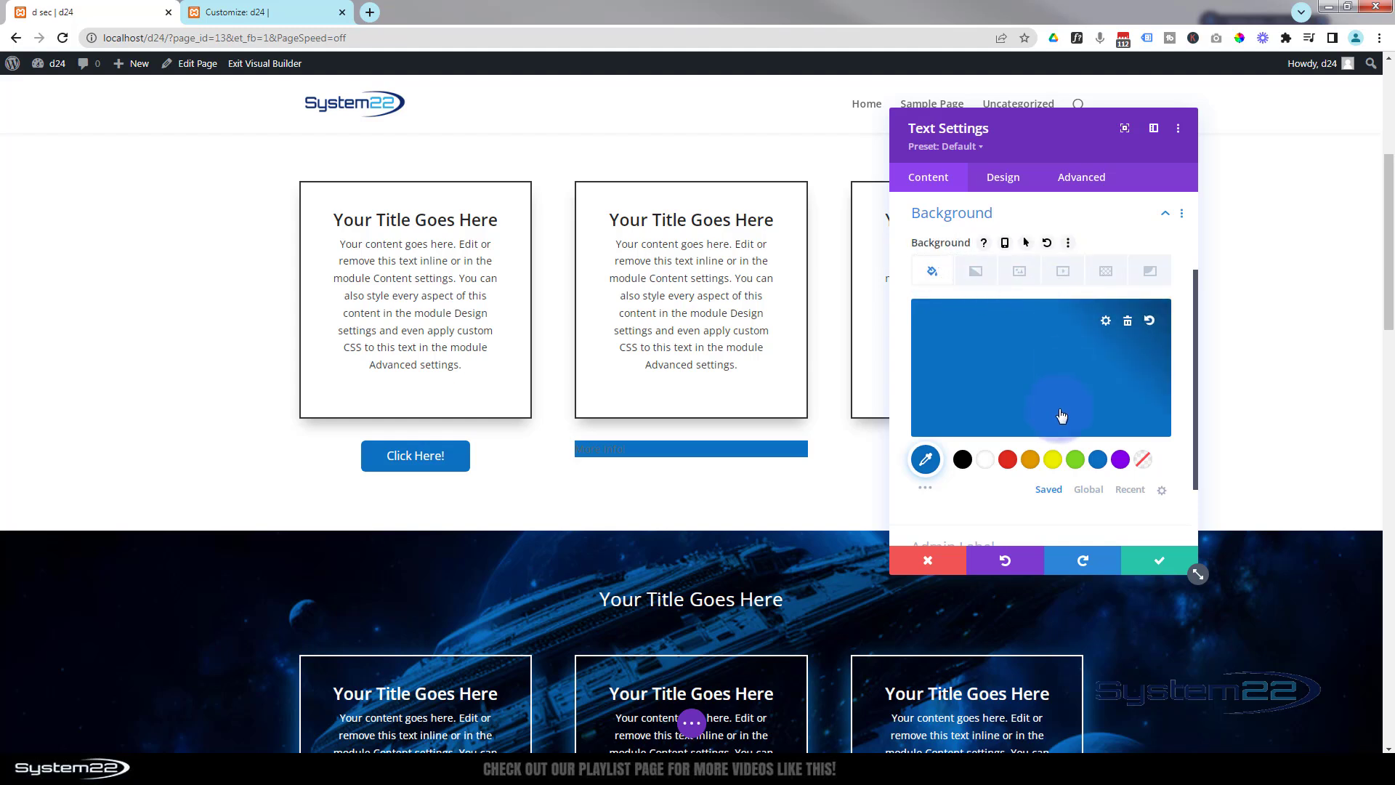
pyautogui.click(1007, 180)
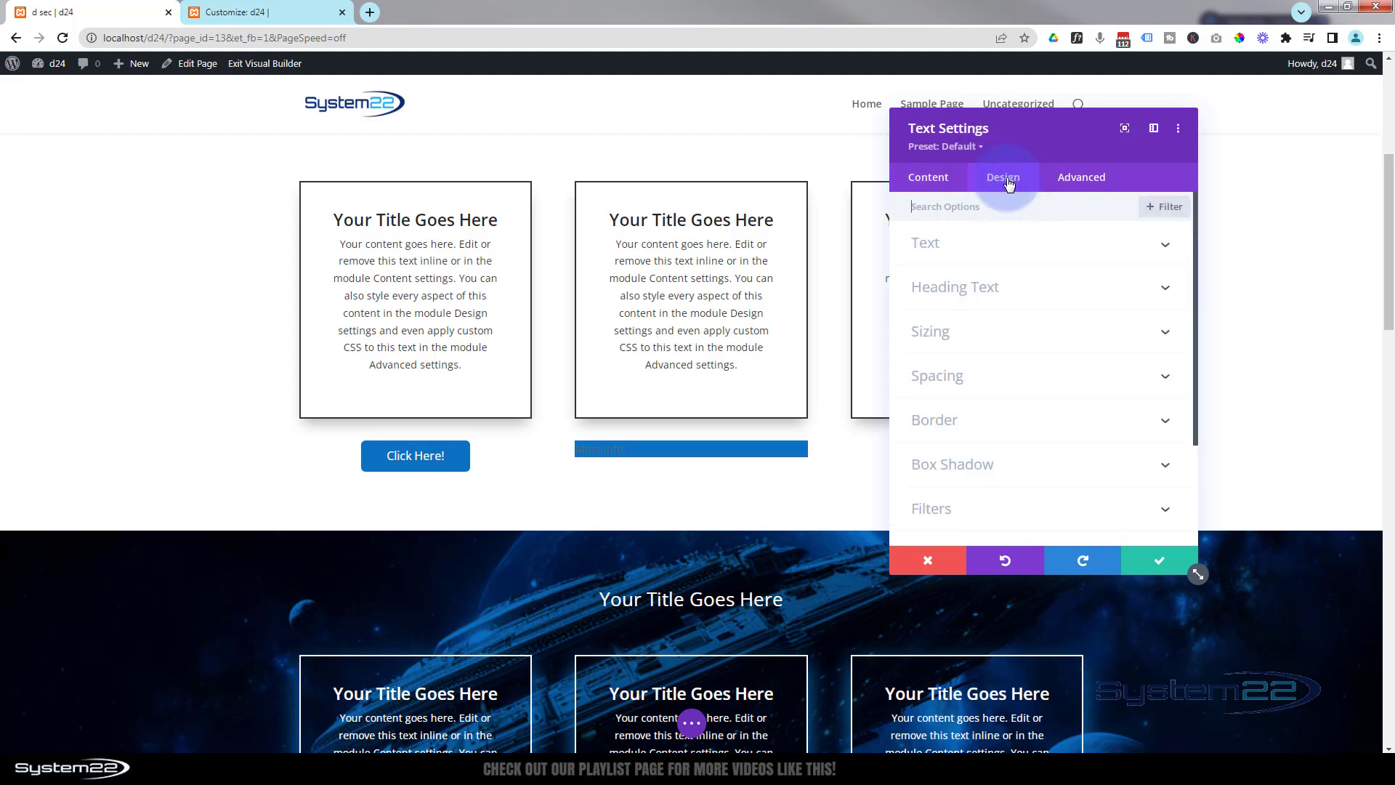
pyautogui.click(1036, 247)
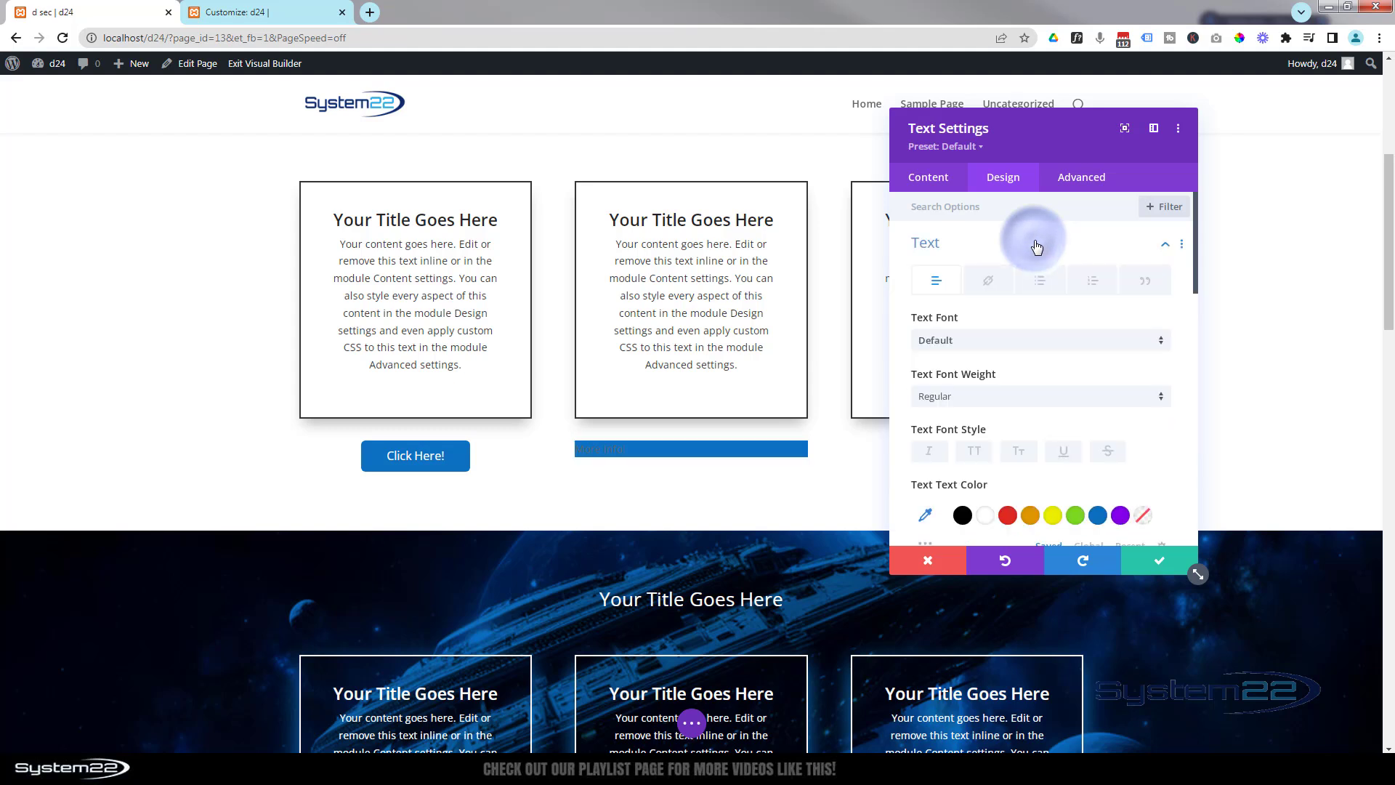
pyautogui.click(991, 515)
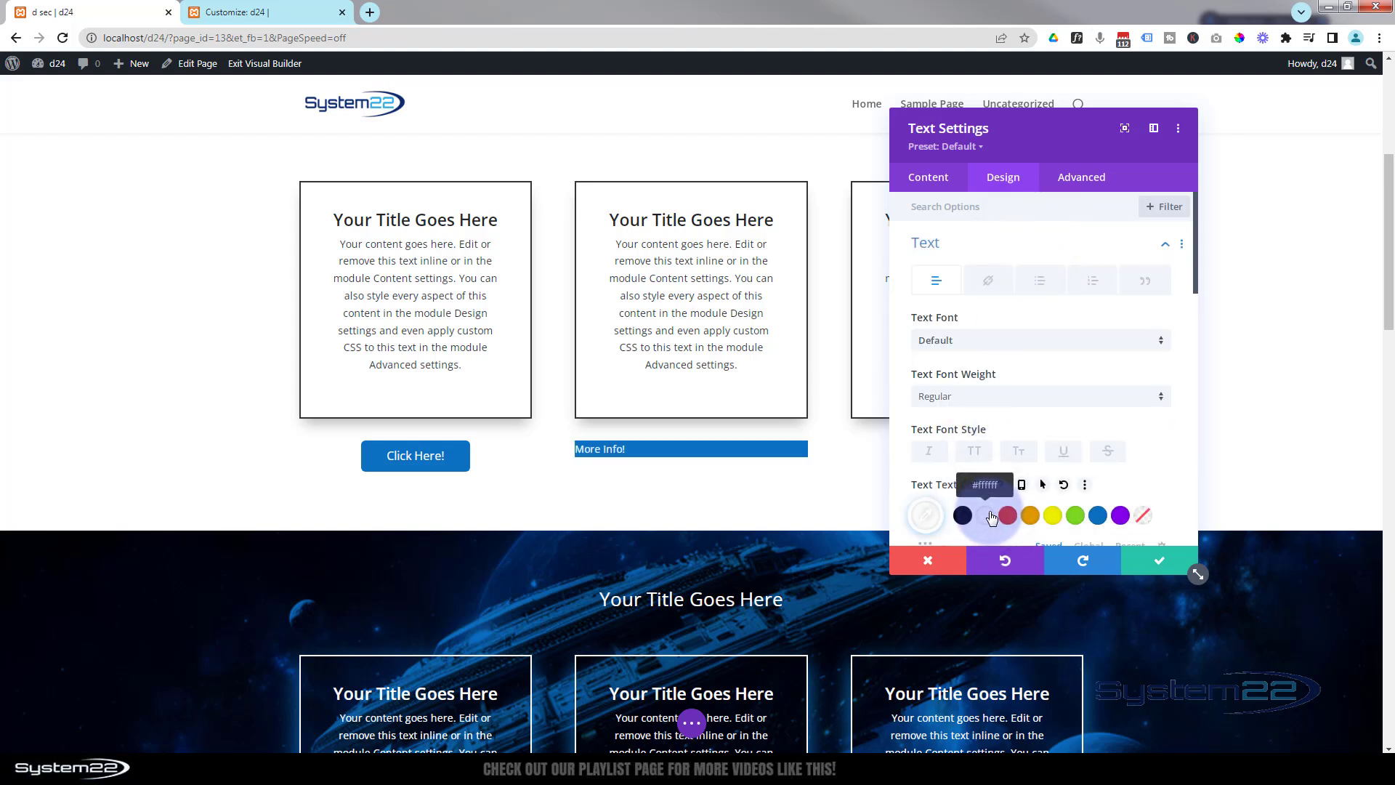
# Set the "More Info!" text size to 16px.
pyautogui.scroll(-3, 1012, 396)
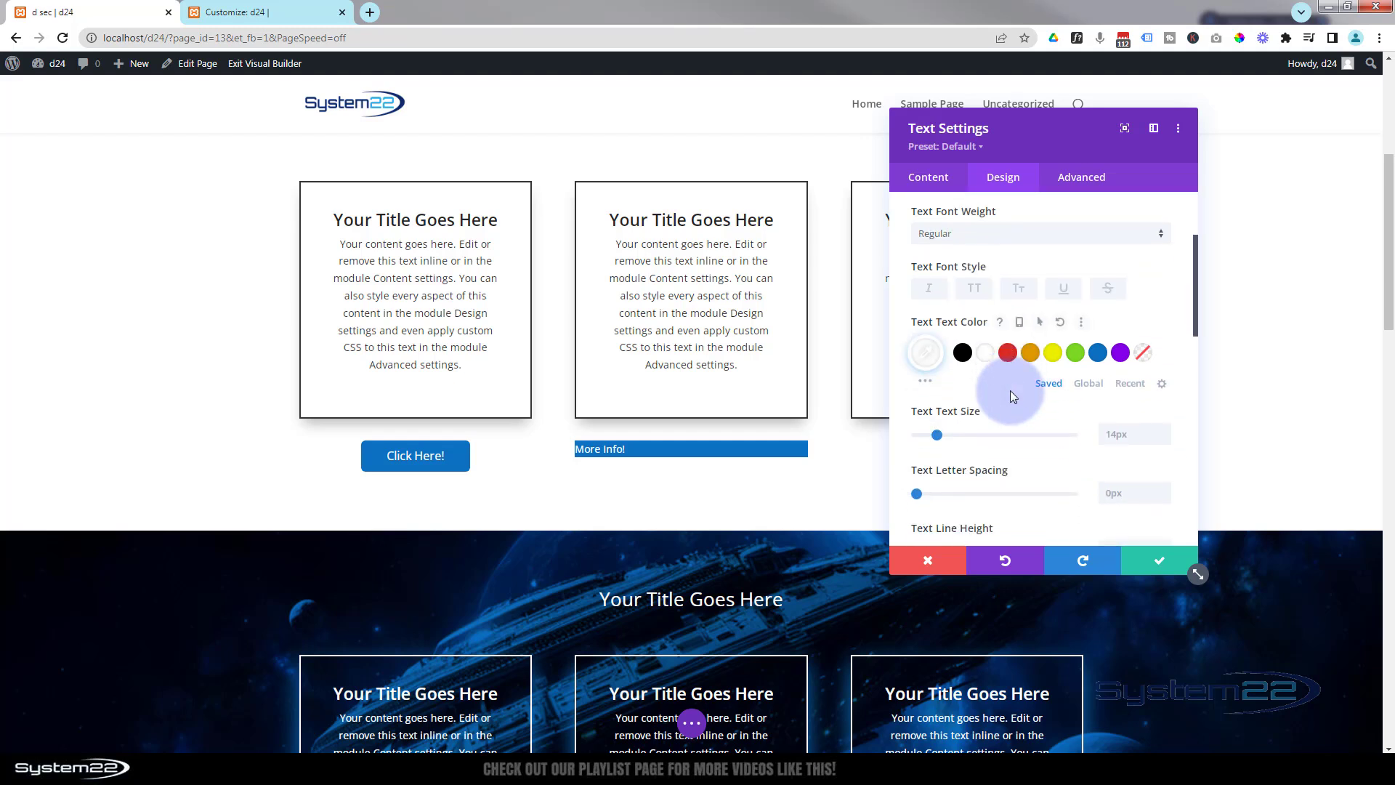
pyautogui.scroll(-1, 1010, 396)
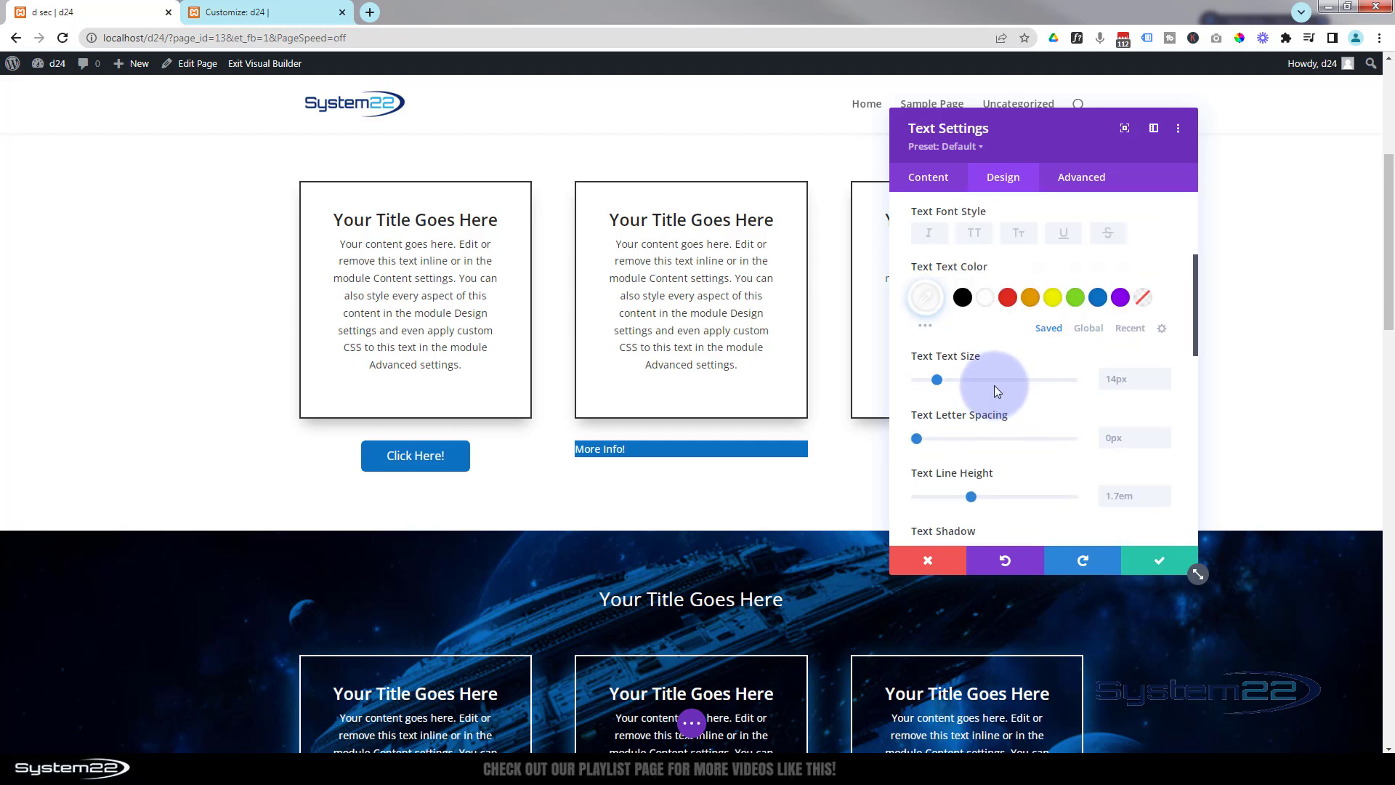
pyautogui.click(1163, 374)
pyautogui.click(1163, 374)
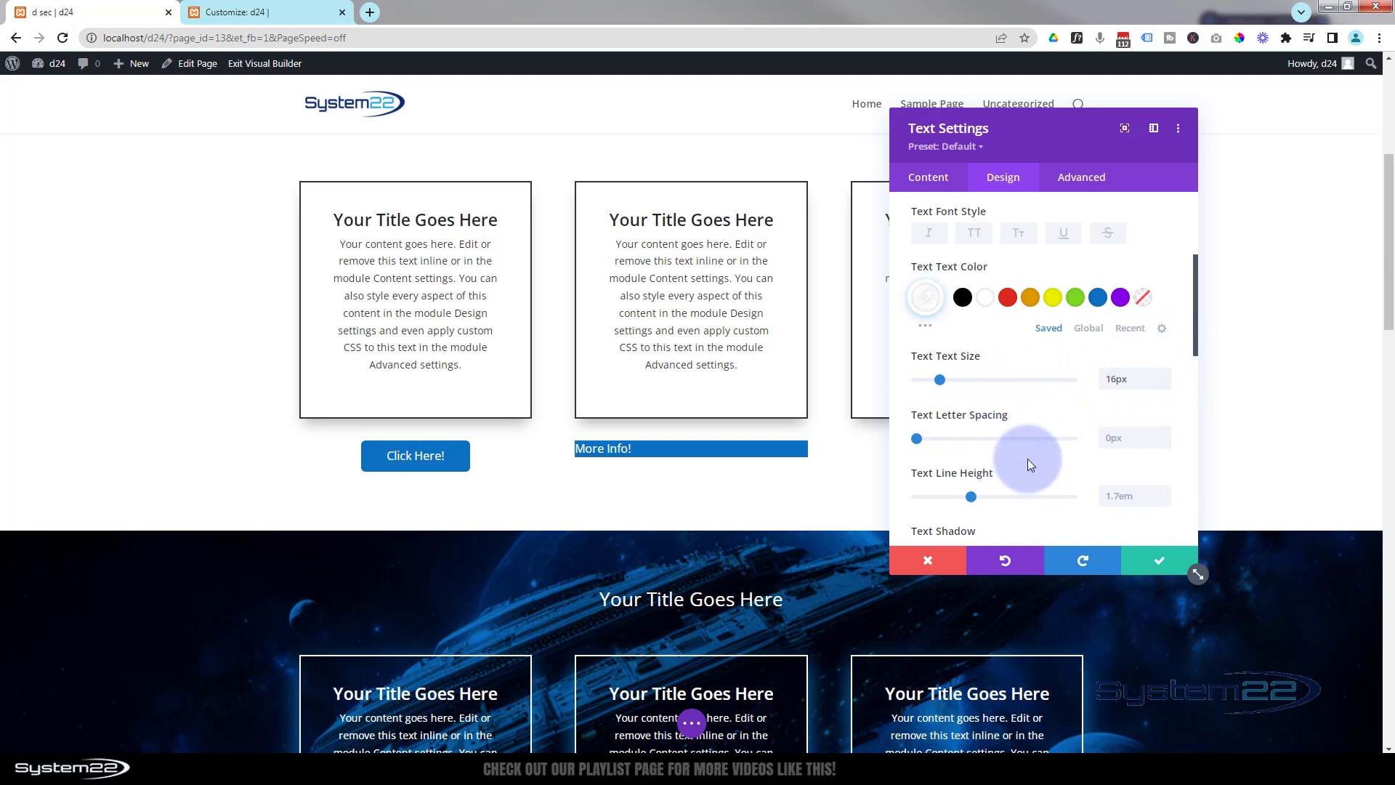
# Try a text line height of about 2.3em on the "More Info!" module and clear it back to the default.
pyautogui.scroll(-1, 1029, 456)
pyautogui.scroll(-1, 1029, 456)
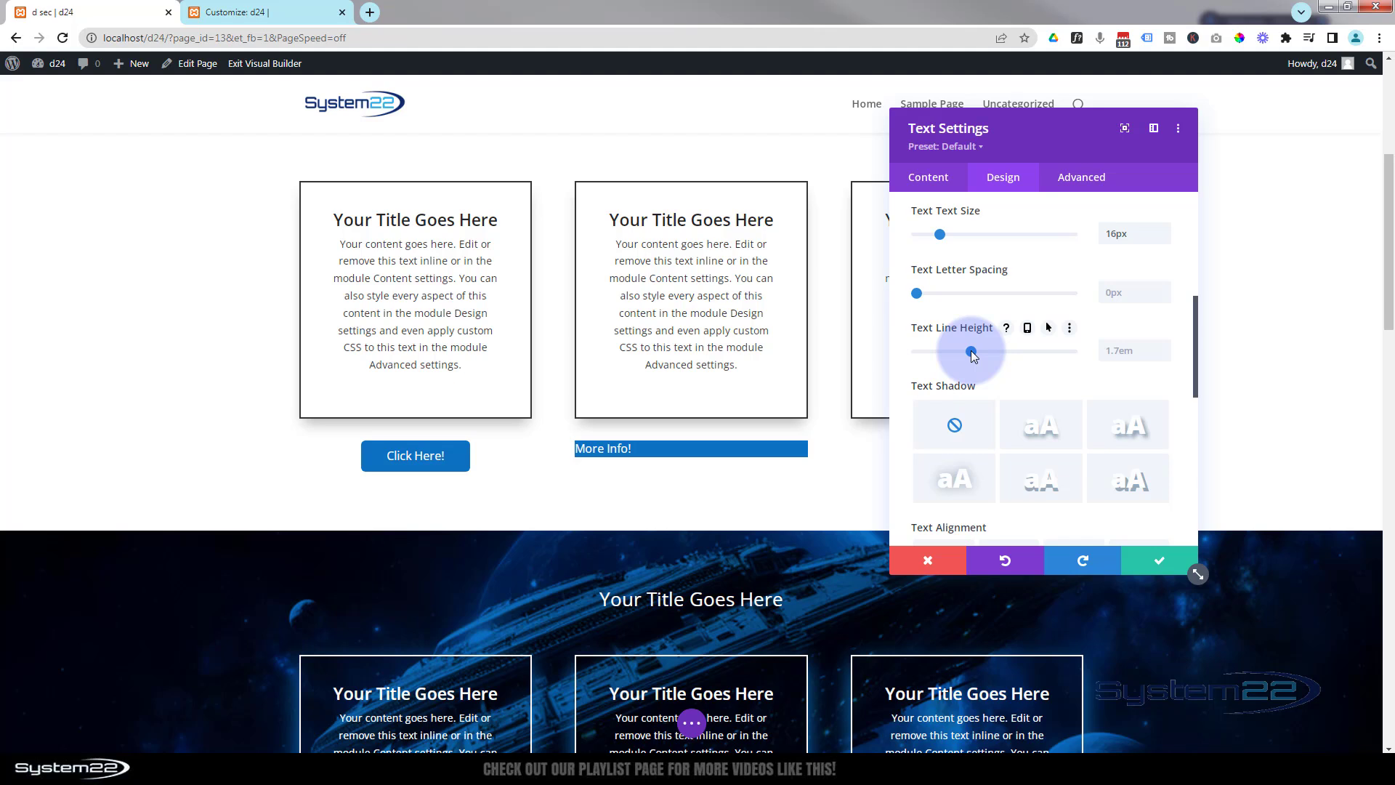
pyautogui.moveTo(972, 353); pyautogui.dragTo(1018, 353)
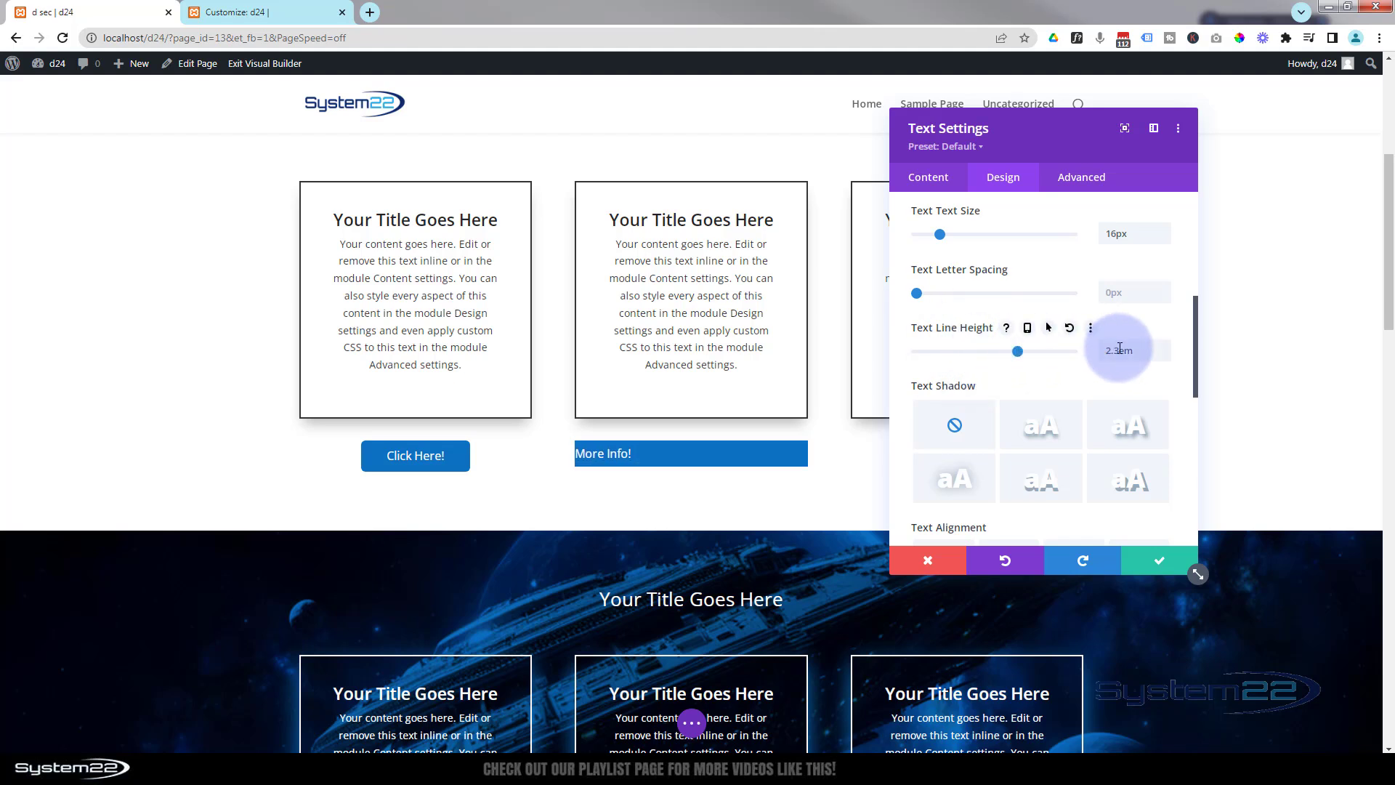
pyautogui.moveTo(1138, 351); pyautogui.dragTo(1091, 351)
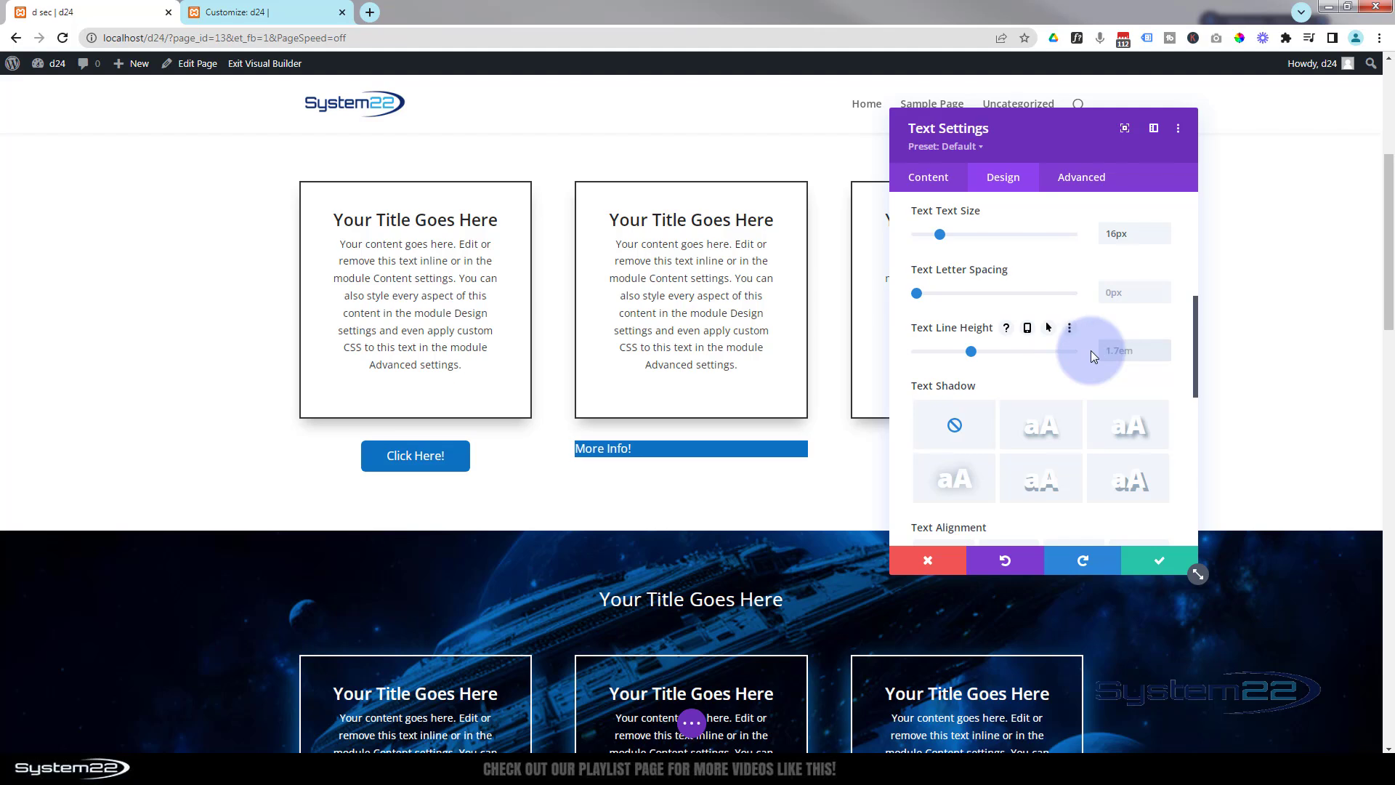
pyautogui.click(1041, 364)
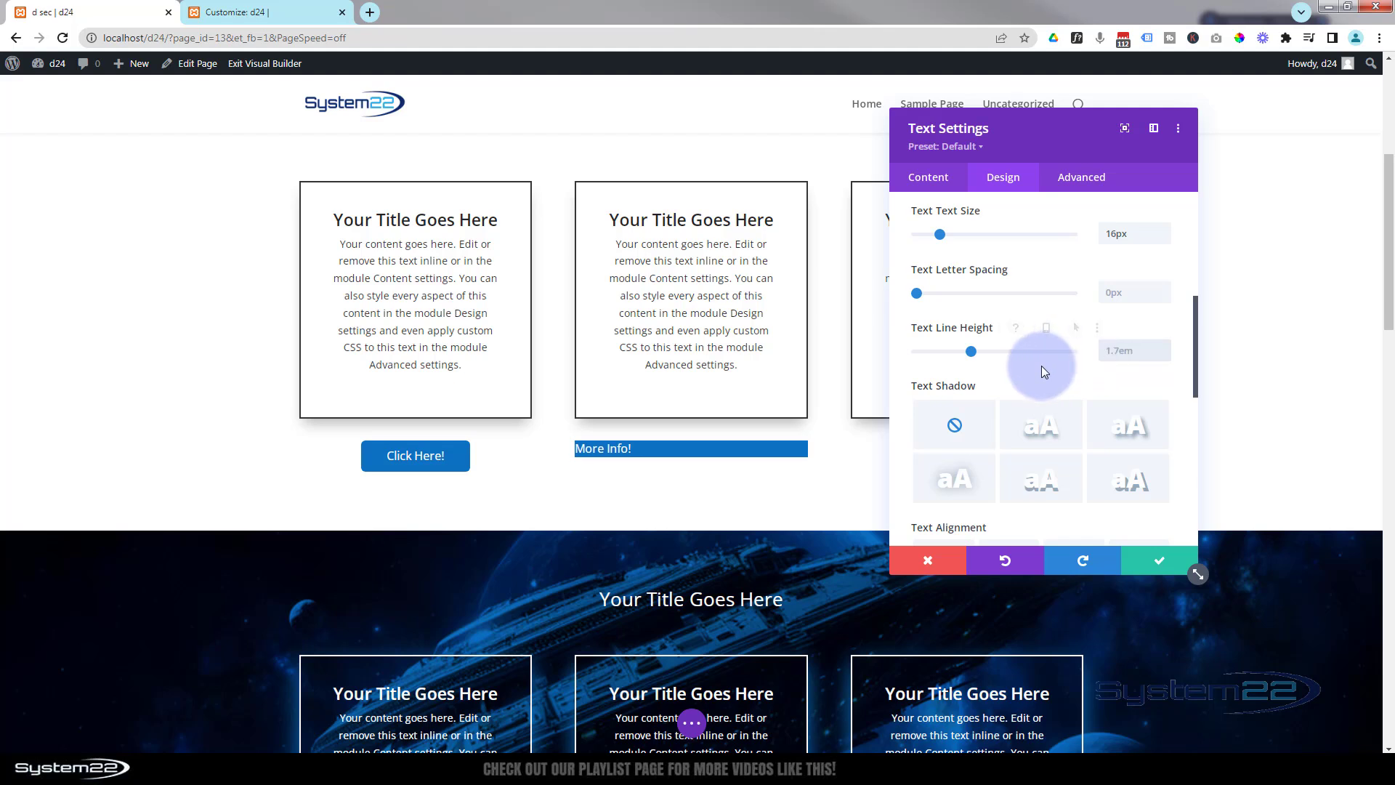
# Center the text alignment of the "More Info!" module.
pyautogui.scroll(-2, 1041, 364)
pyautogui.scroll(-2, 973, 352)
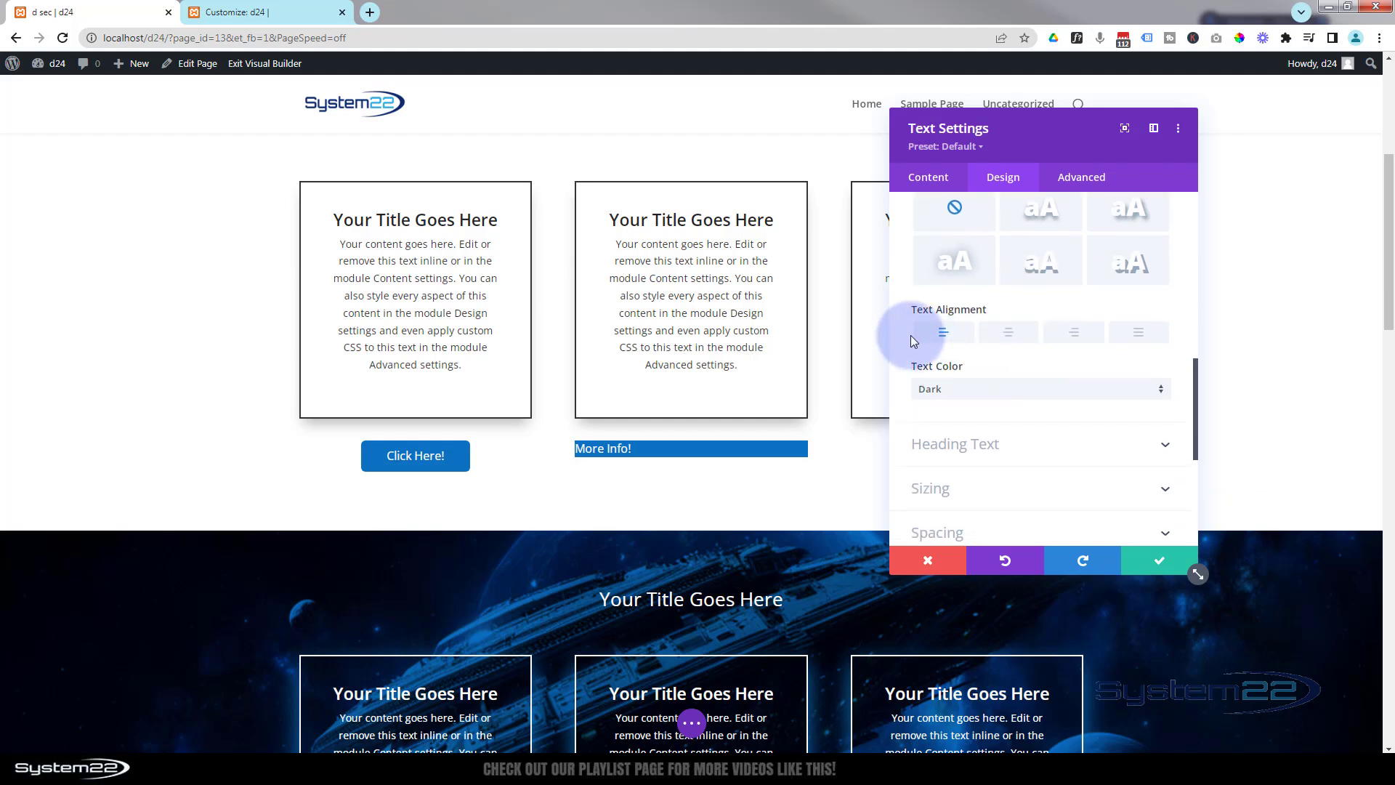
pyautogui.click(1009, 333)
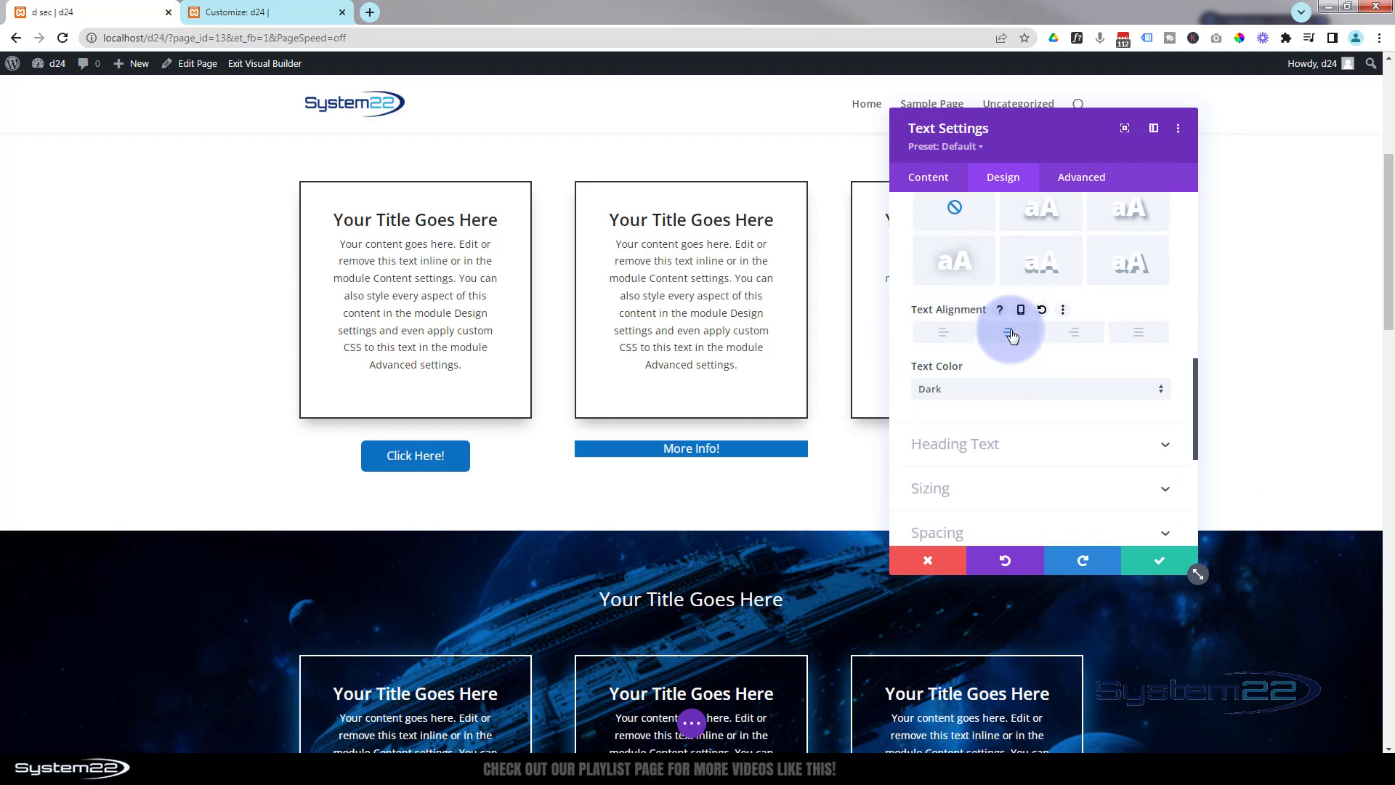
# Set the "More Info!" module's width to 150px and center the module in its column.
pyautogui.scroll(-3, 1012, 335)
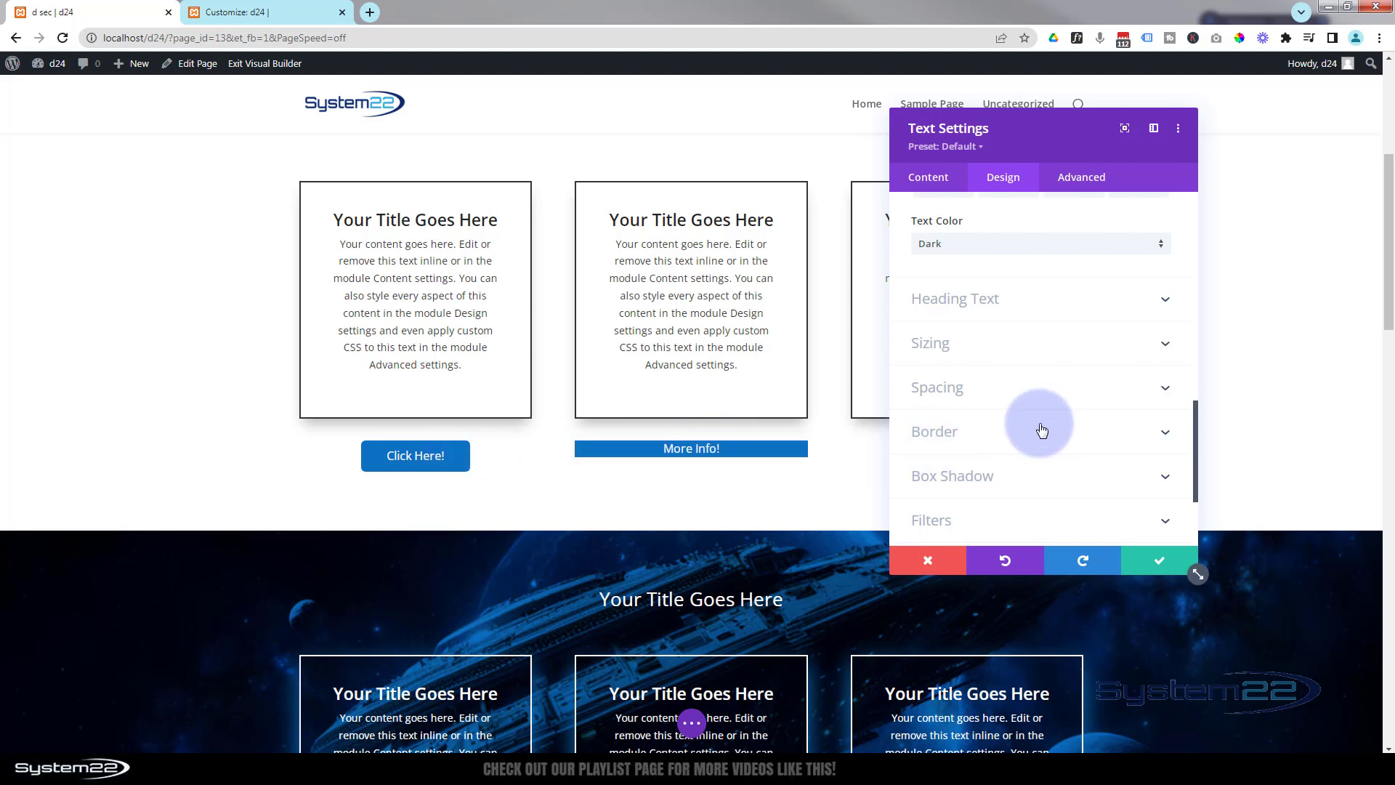
pyautogui.click(1006, 353)
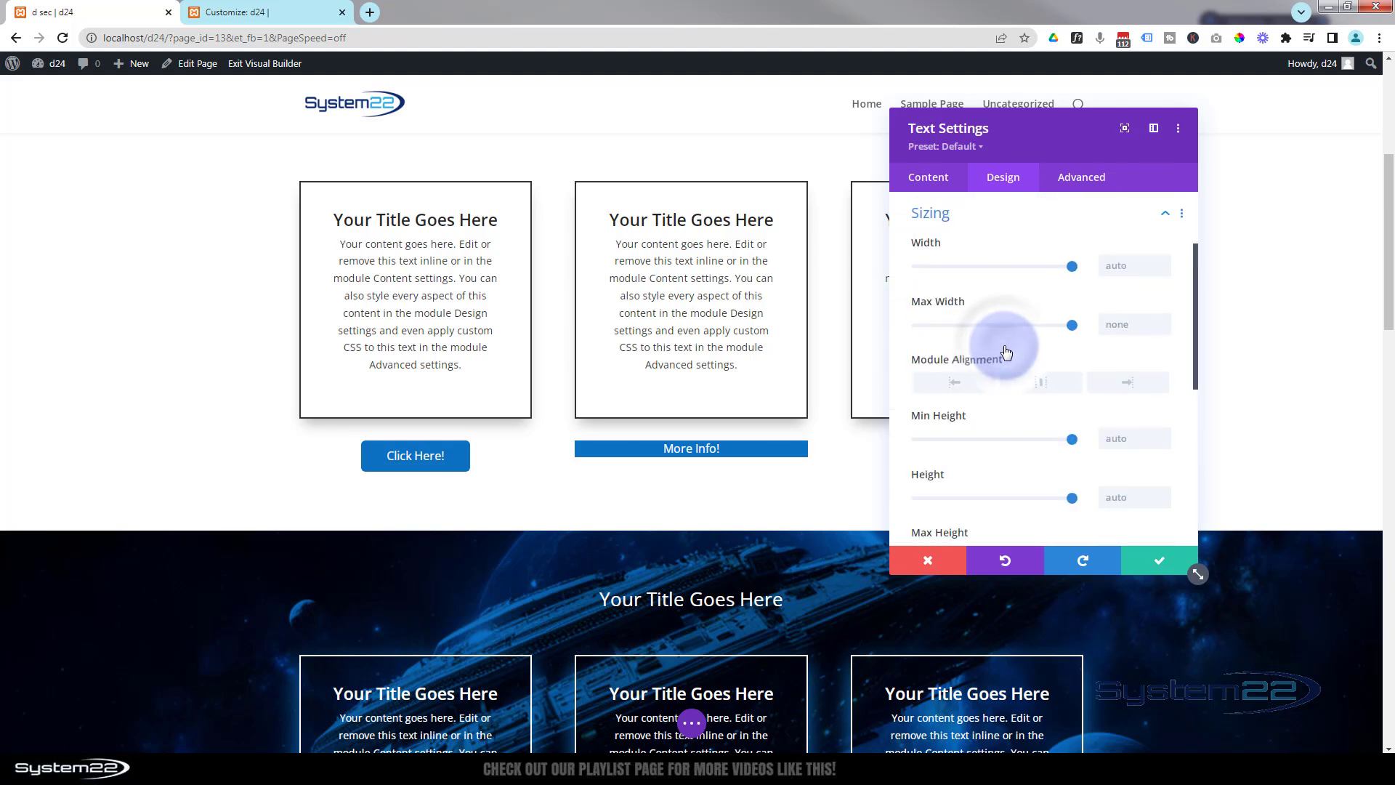
pyautogui.click(1105, 265)
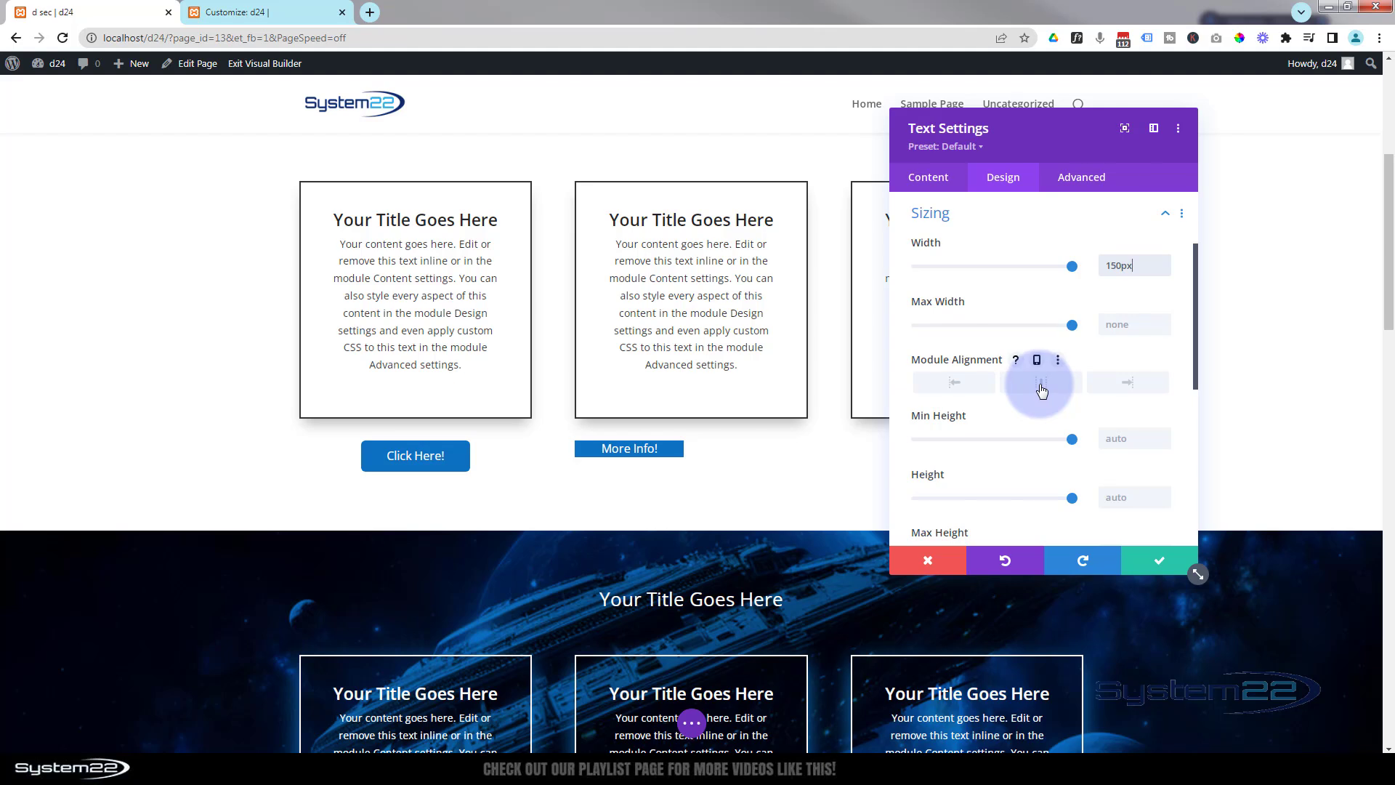
pyautogui.click(1041, 385)
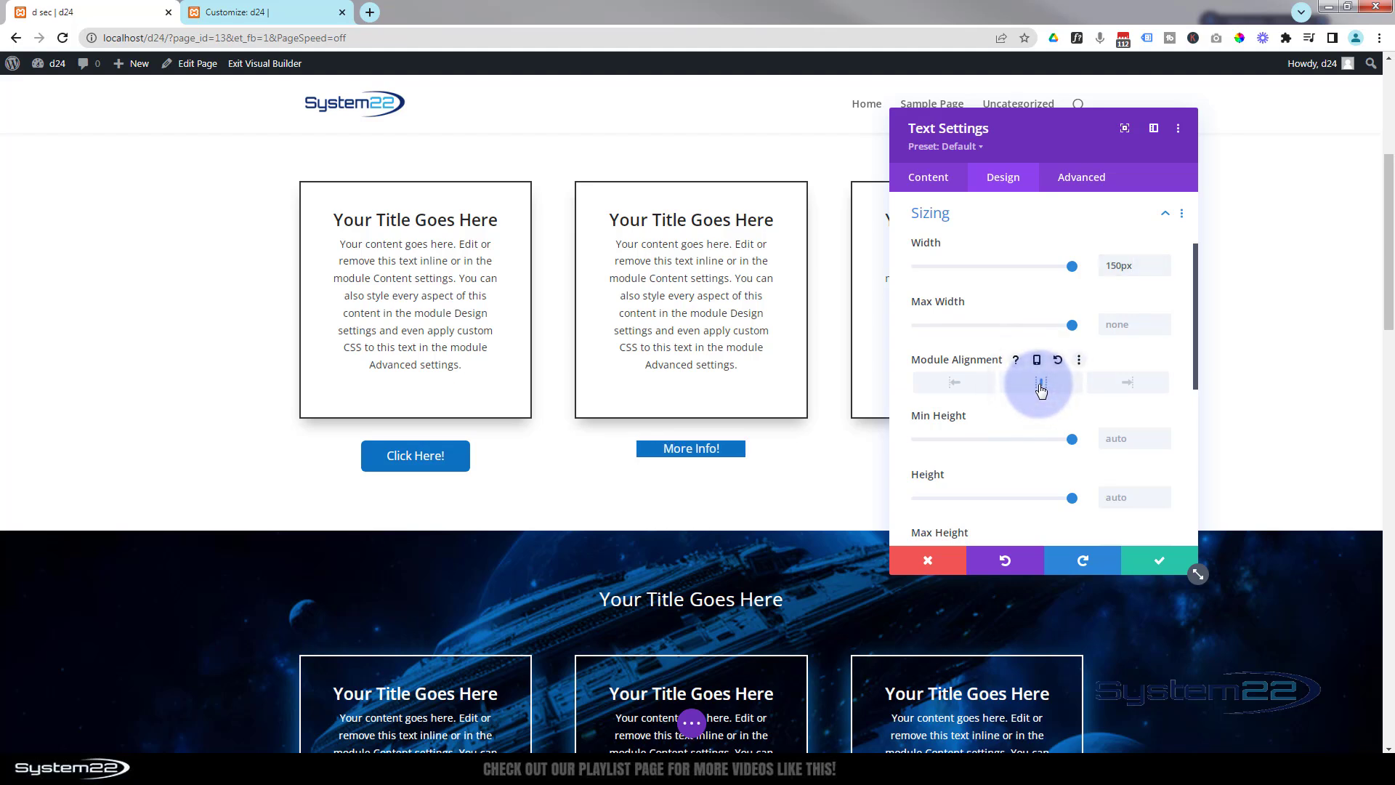
# Set the "More Info!" module's top padding to 10px.
pyautogui.scroll(-5, 1041, 390)
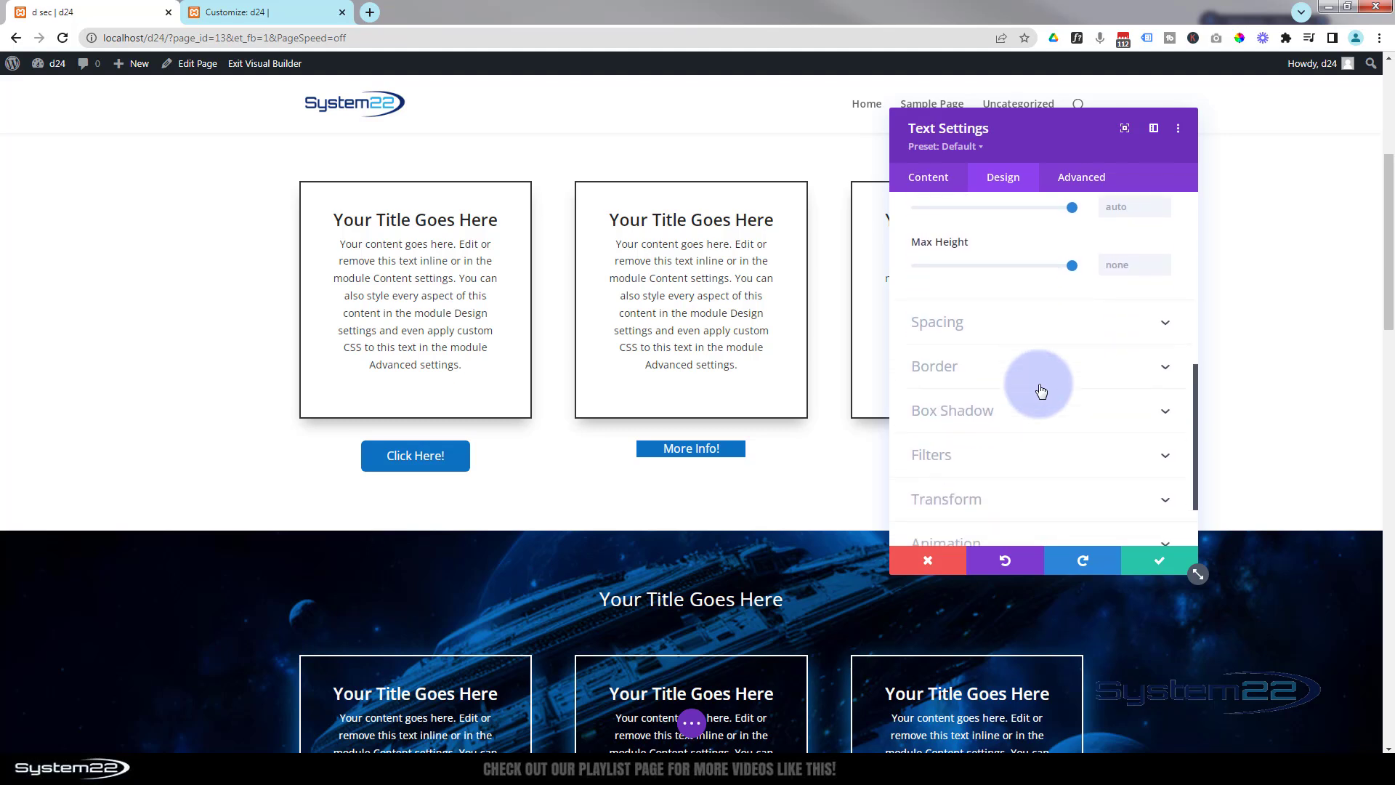
pyautogui.click(1037, 327)
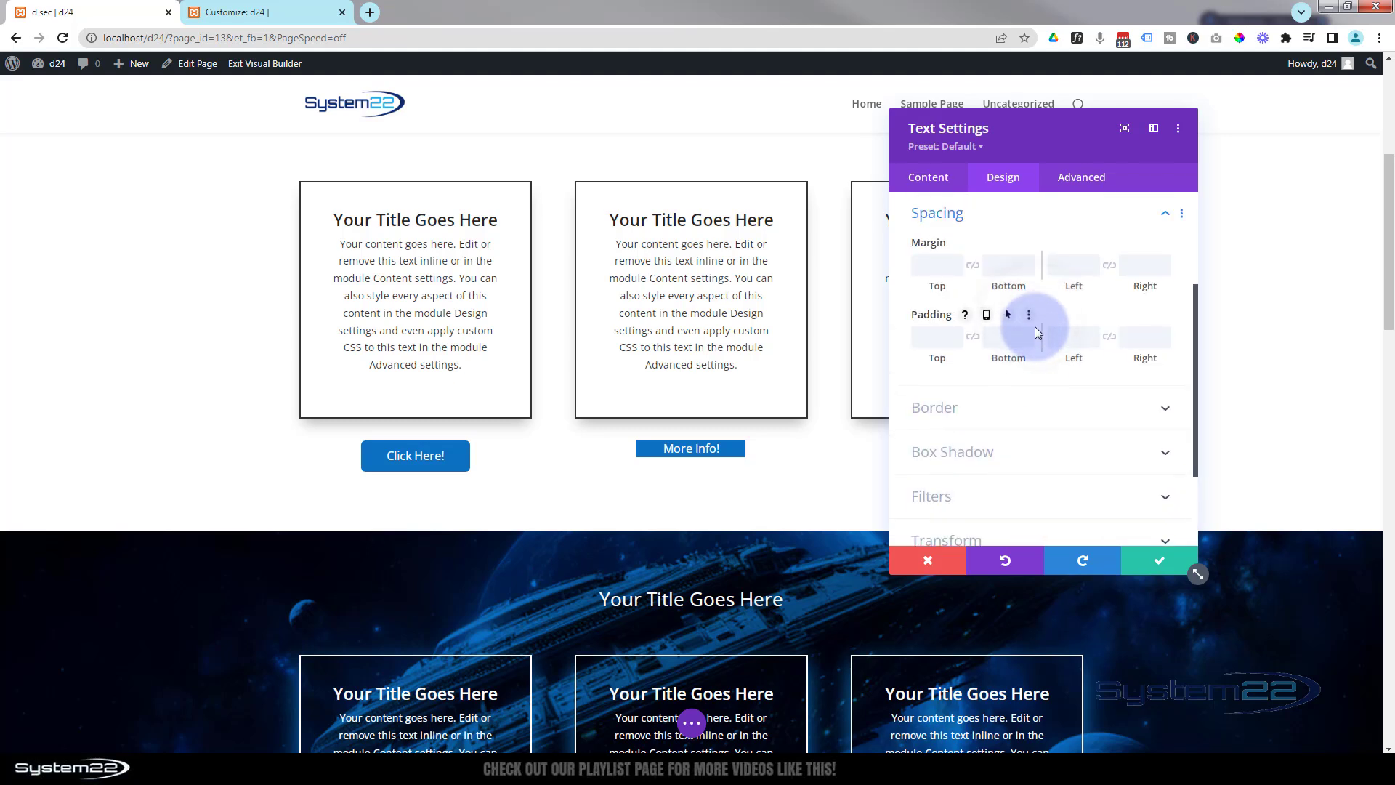
pyautogui.click(936, 337)
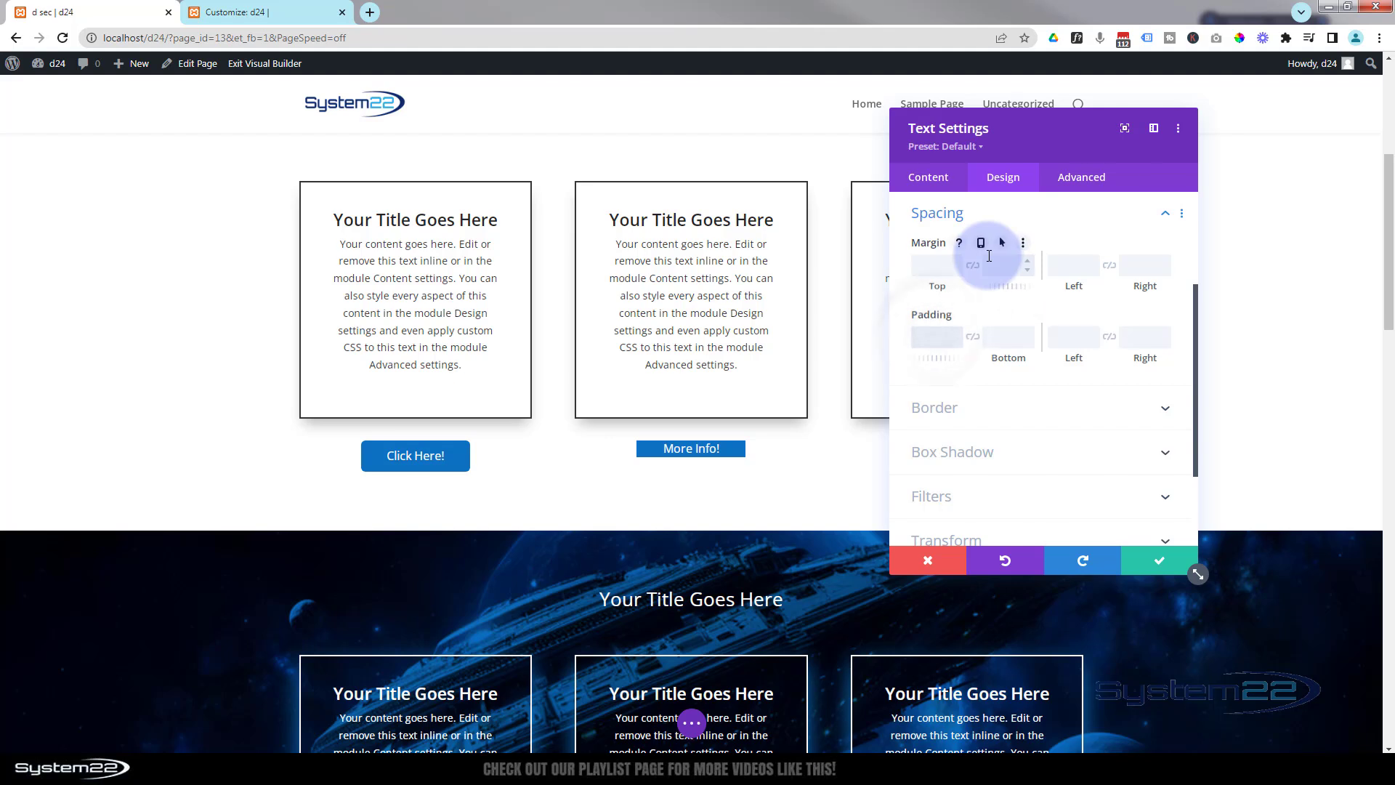
pyautogui.write('10px')
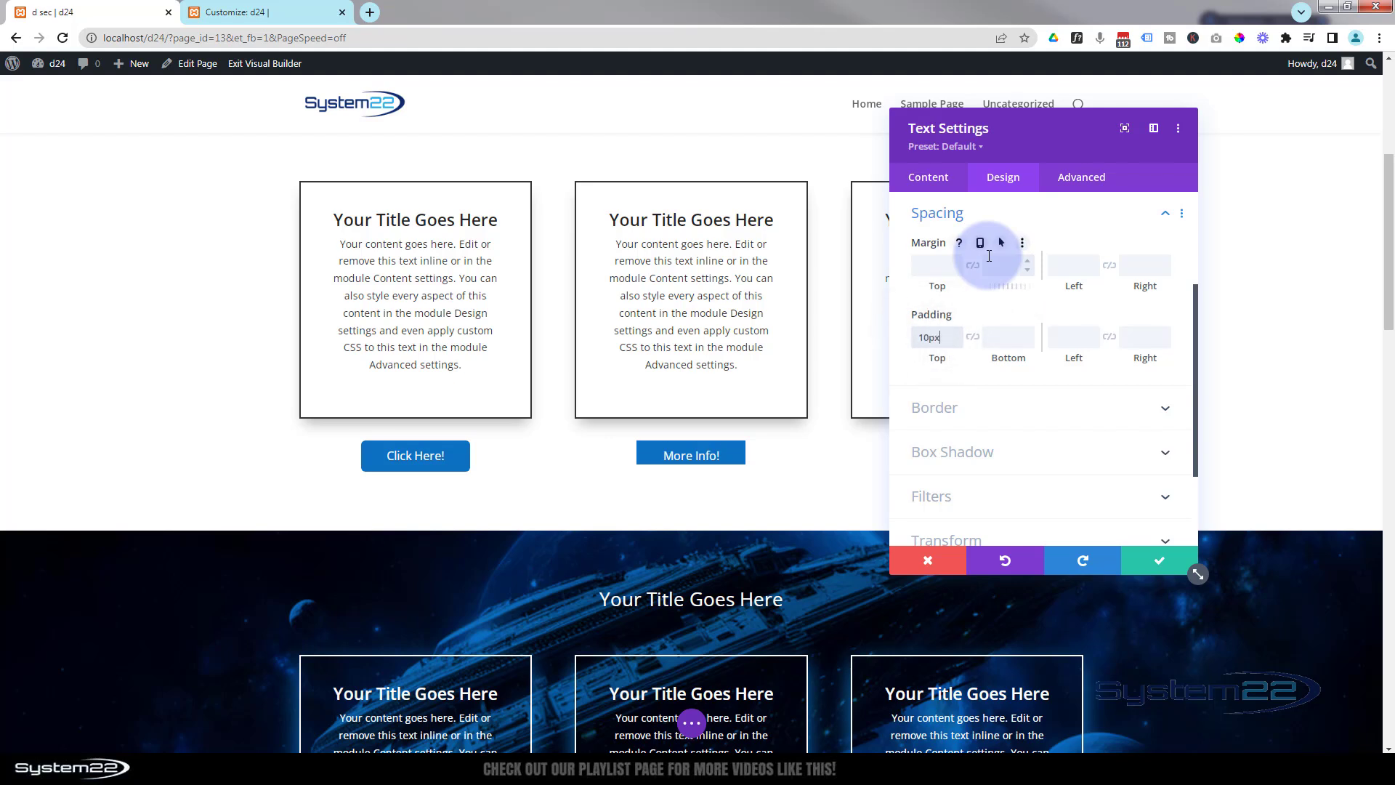
# Link the "More Info!" module's vertical padding so the bottom is also 10px, and round all four corners to 6px.
pyautogui.click(972, 338)
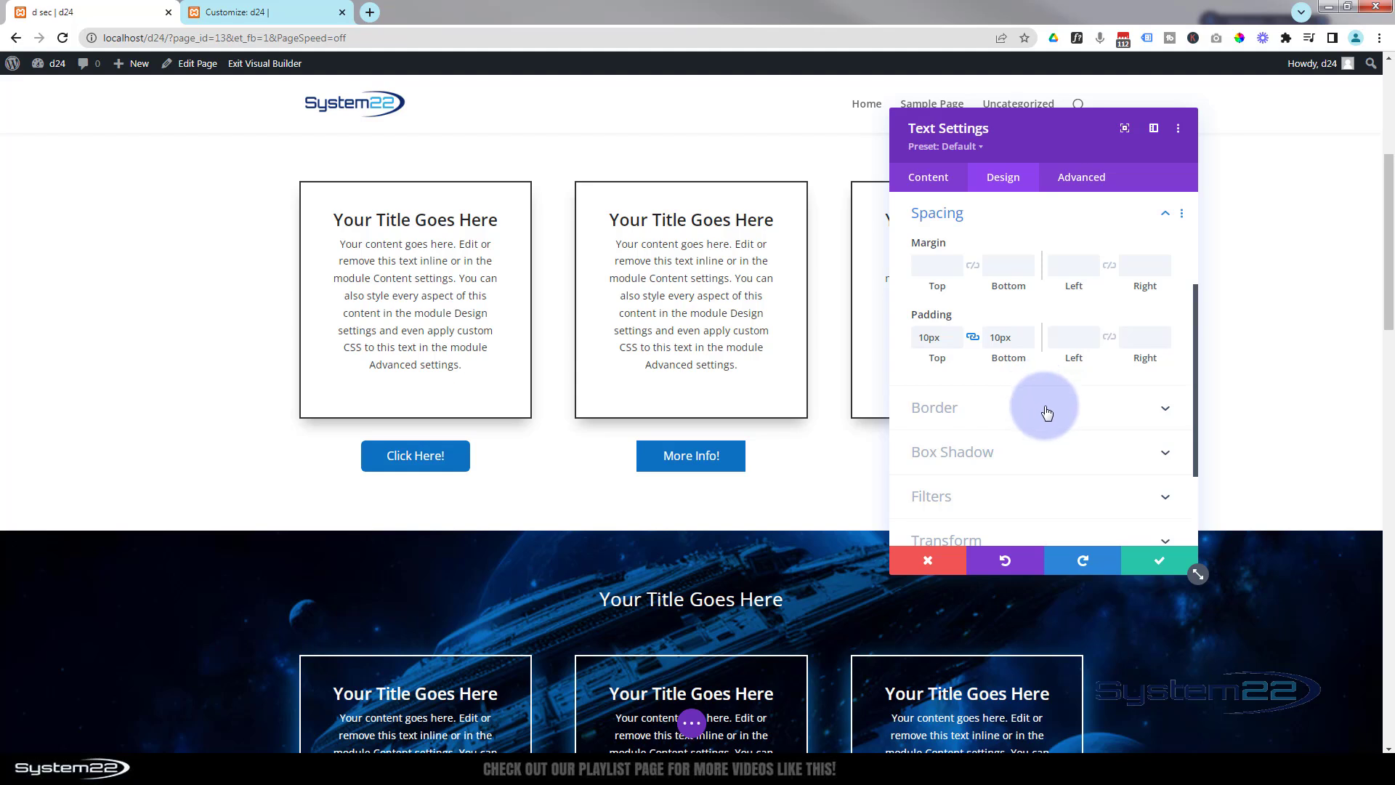
pyautogui.click(990, 412)
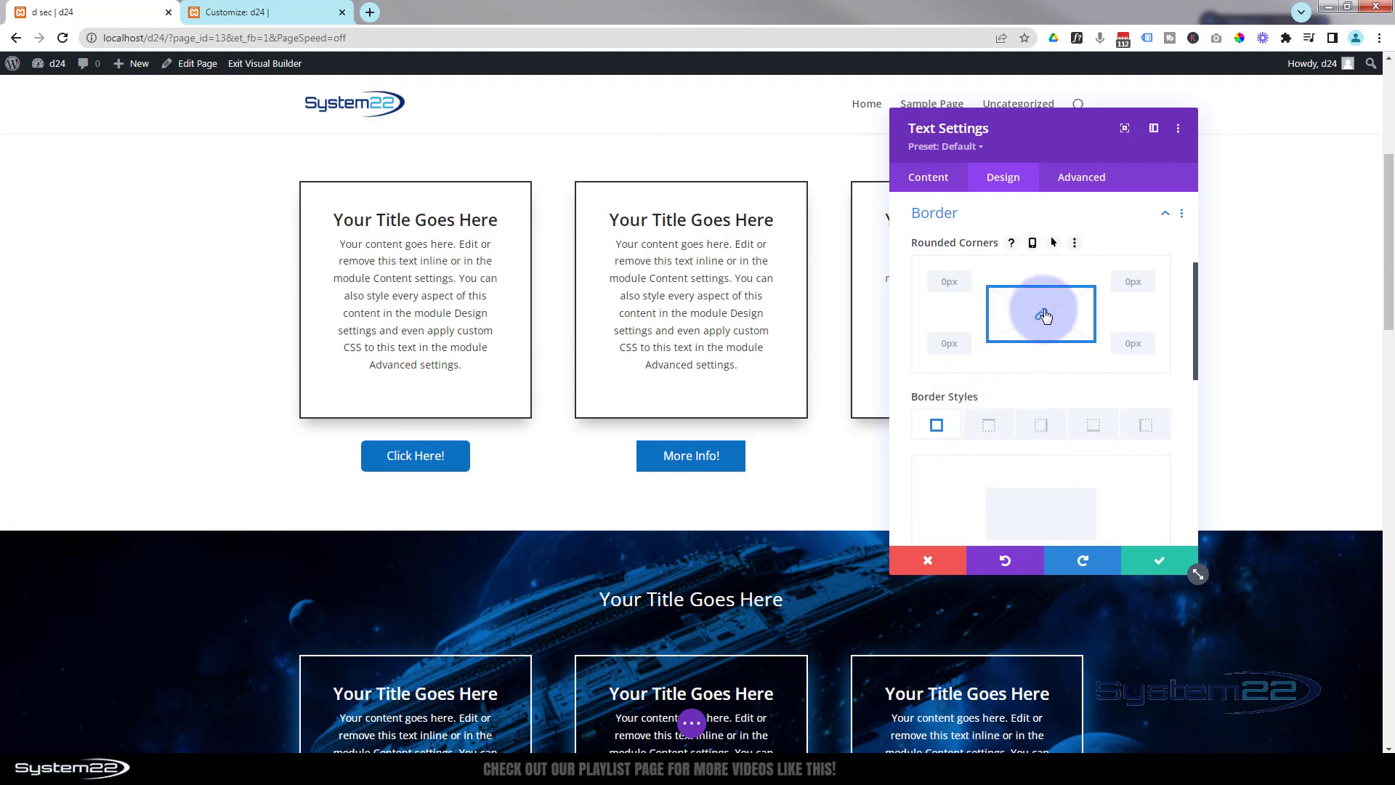
pyautogui.click(944, 279)
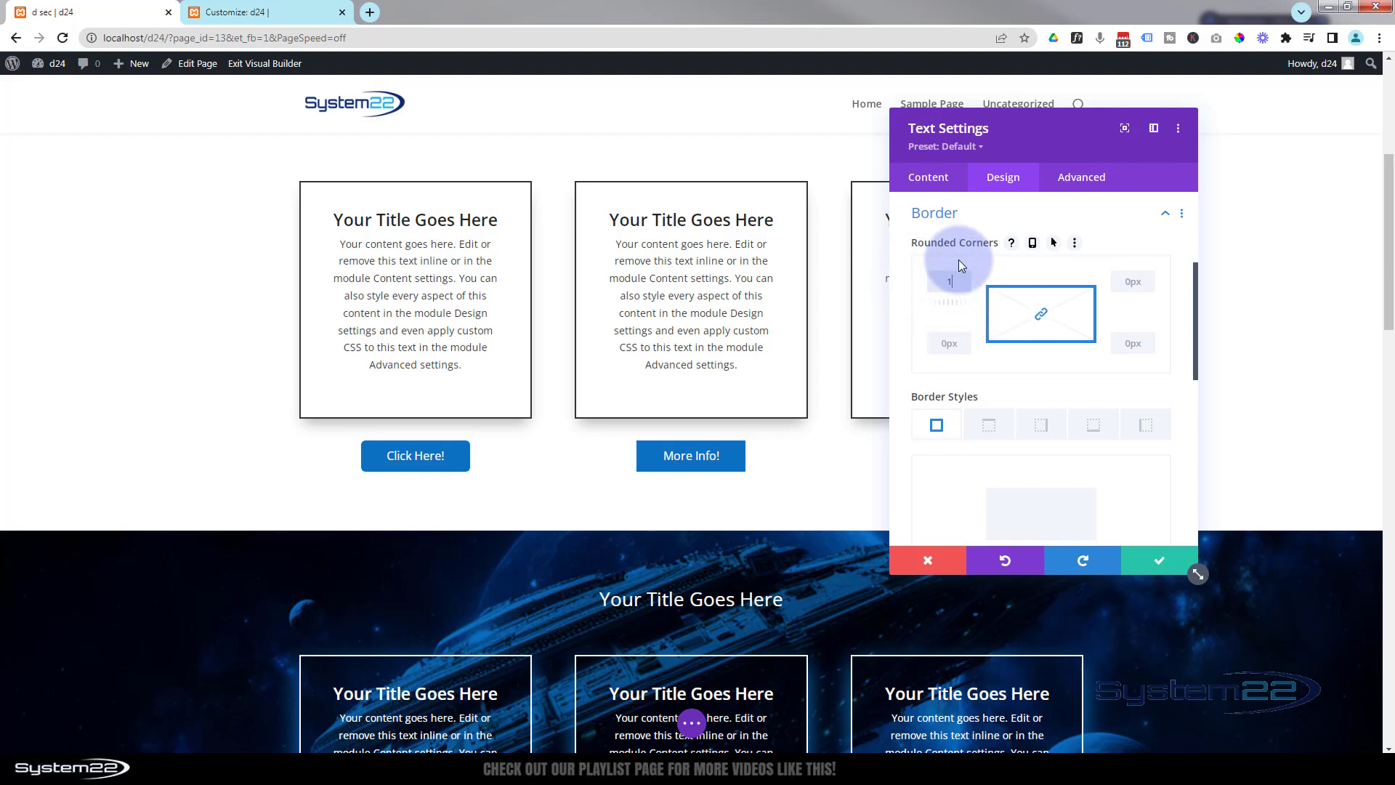
pyautogui.write('10px')
pyautogui.doubleClick(948, 281)
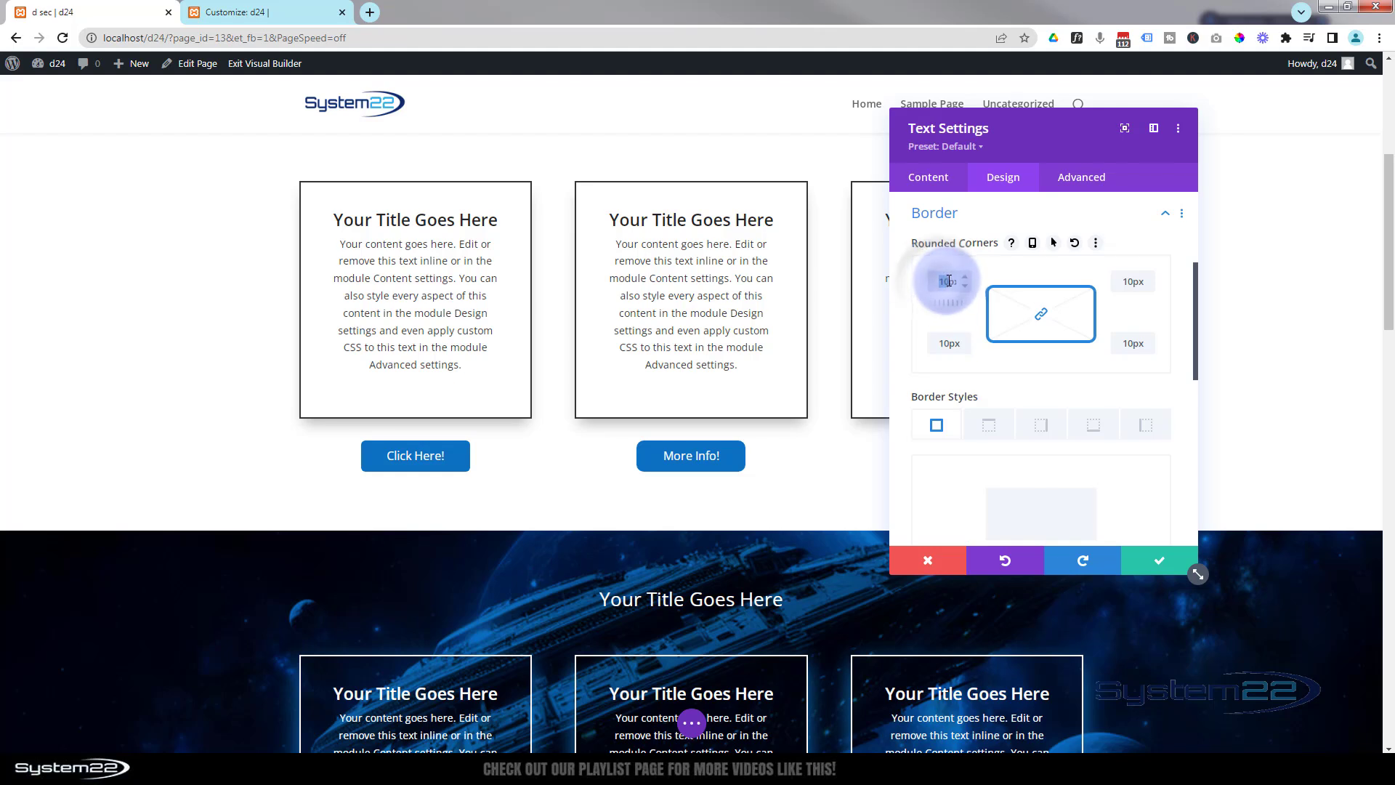
pyautogui.write('6')
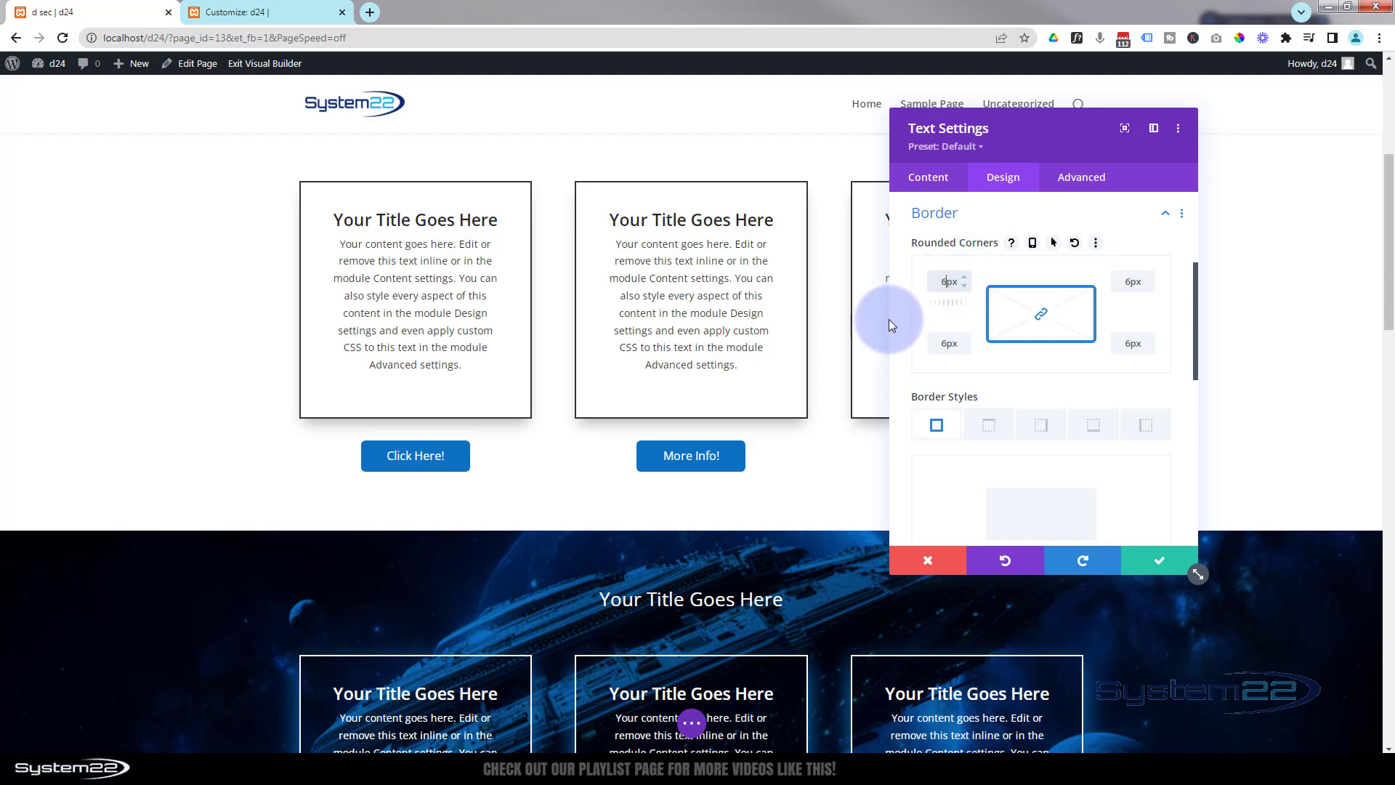
# Try 50px rounded corners on the "More Info!" module and set them back to 6px.
pyautogui.doubleClick(937, 279)
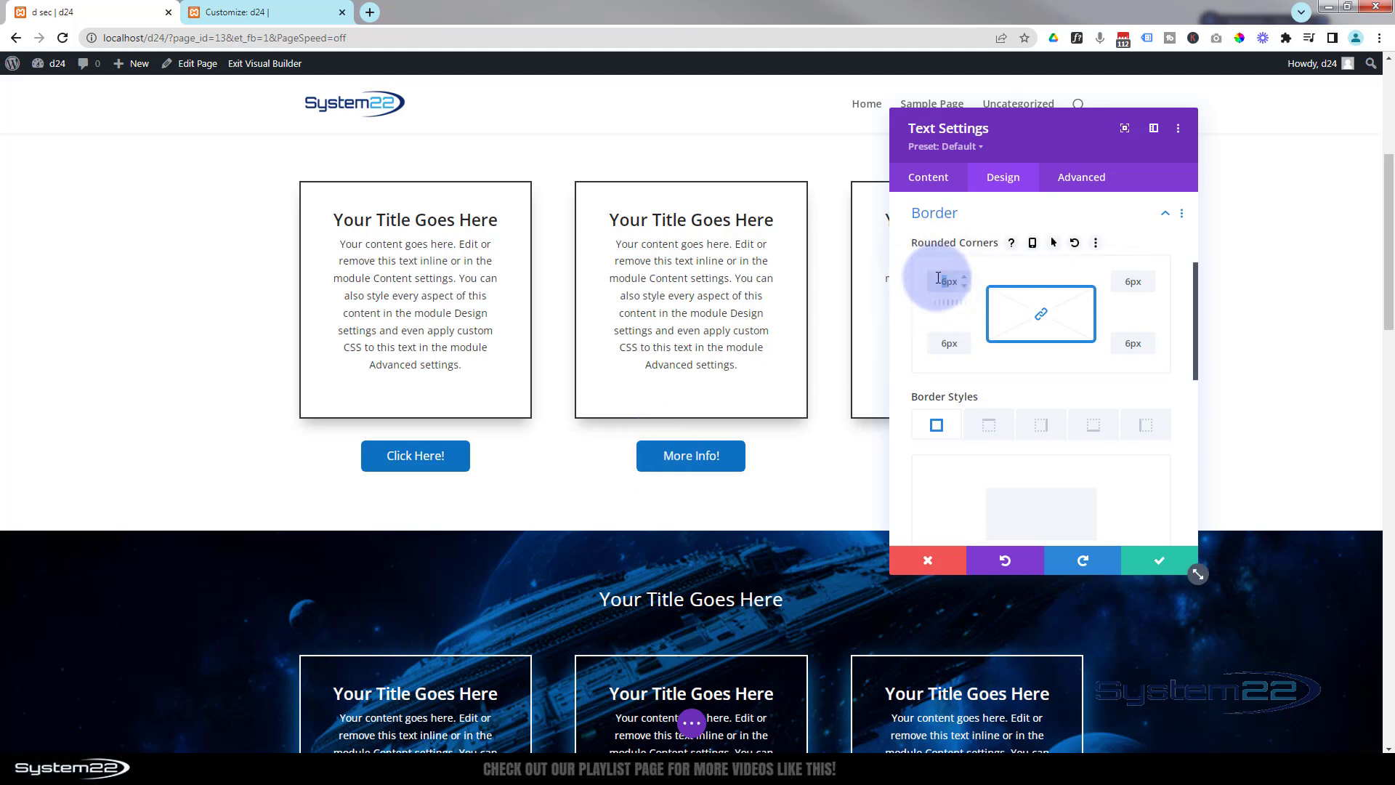
pyautogui.write('50')
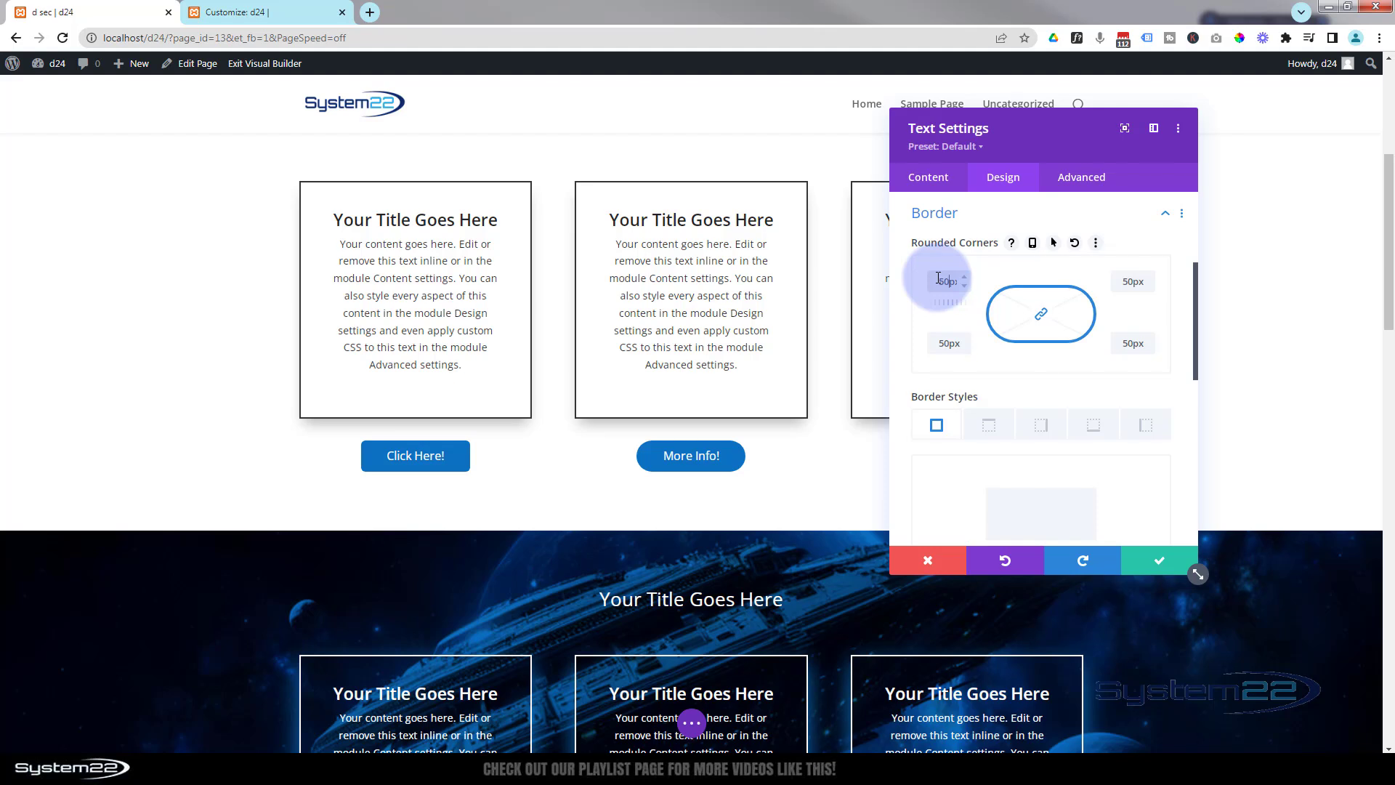
pyautogui.moveTo(938, 280); pyautogui.dragTo(948, 281)
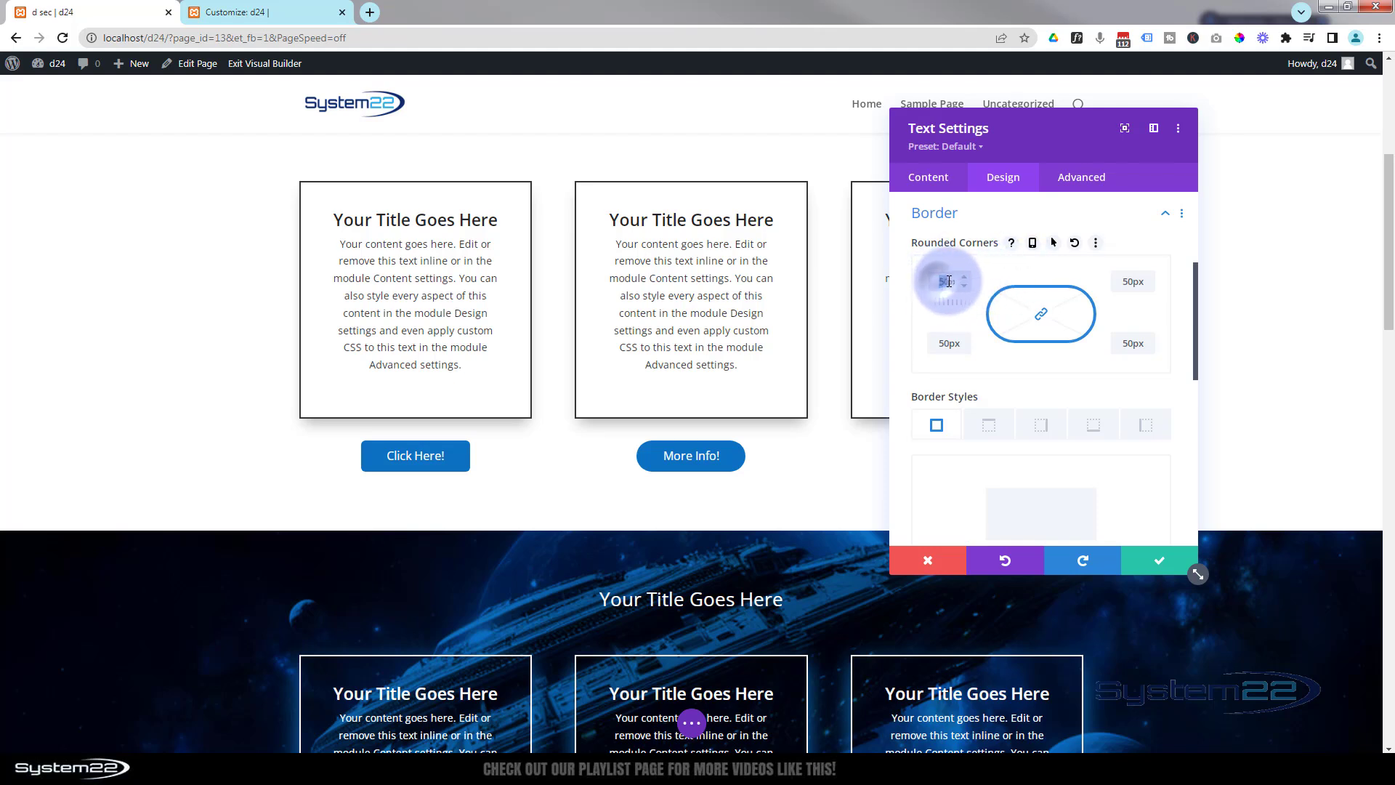
pyautogui.write('6')
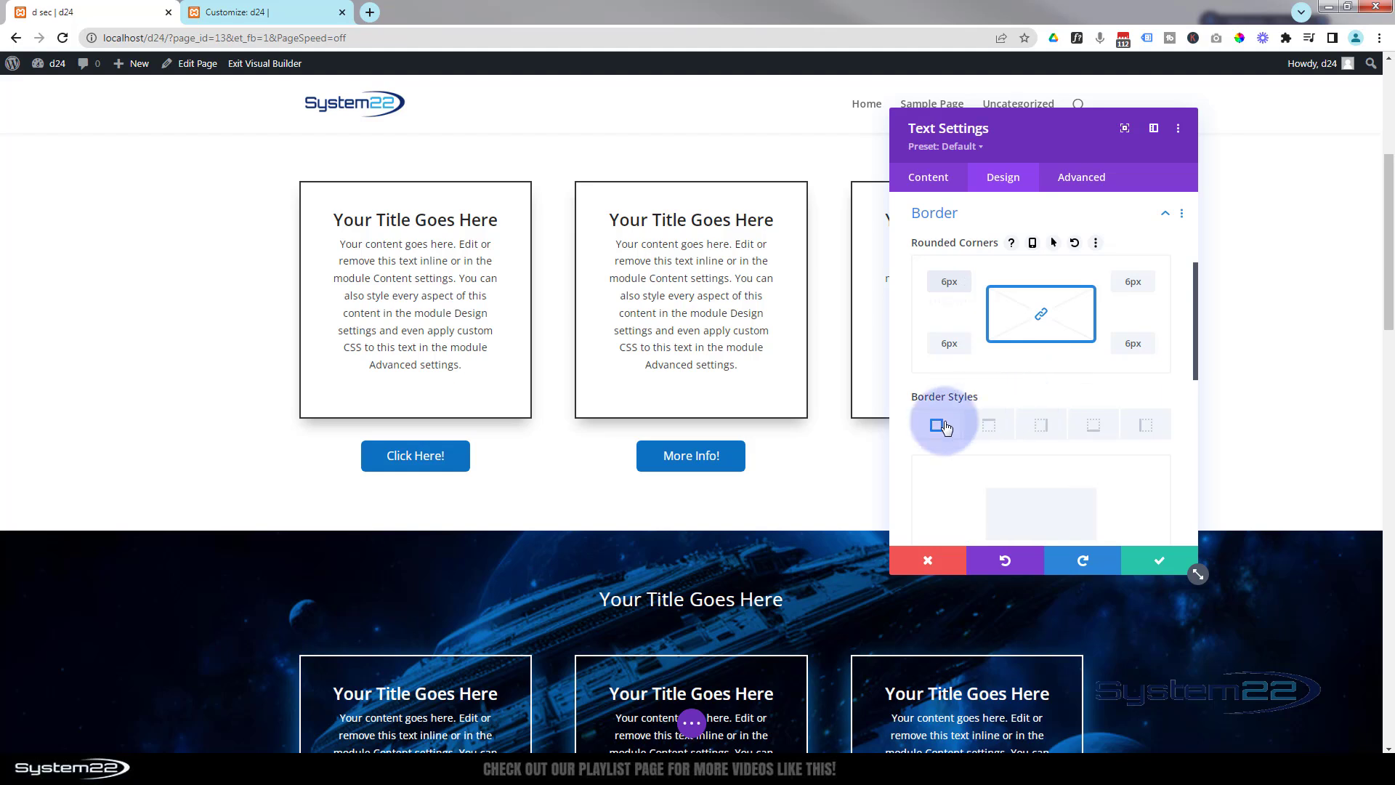
pyautogui.scroll(-2, 998, 408)
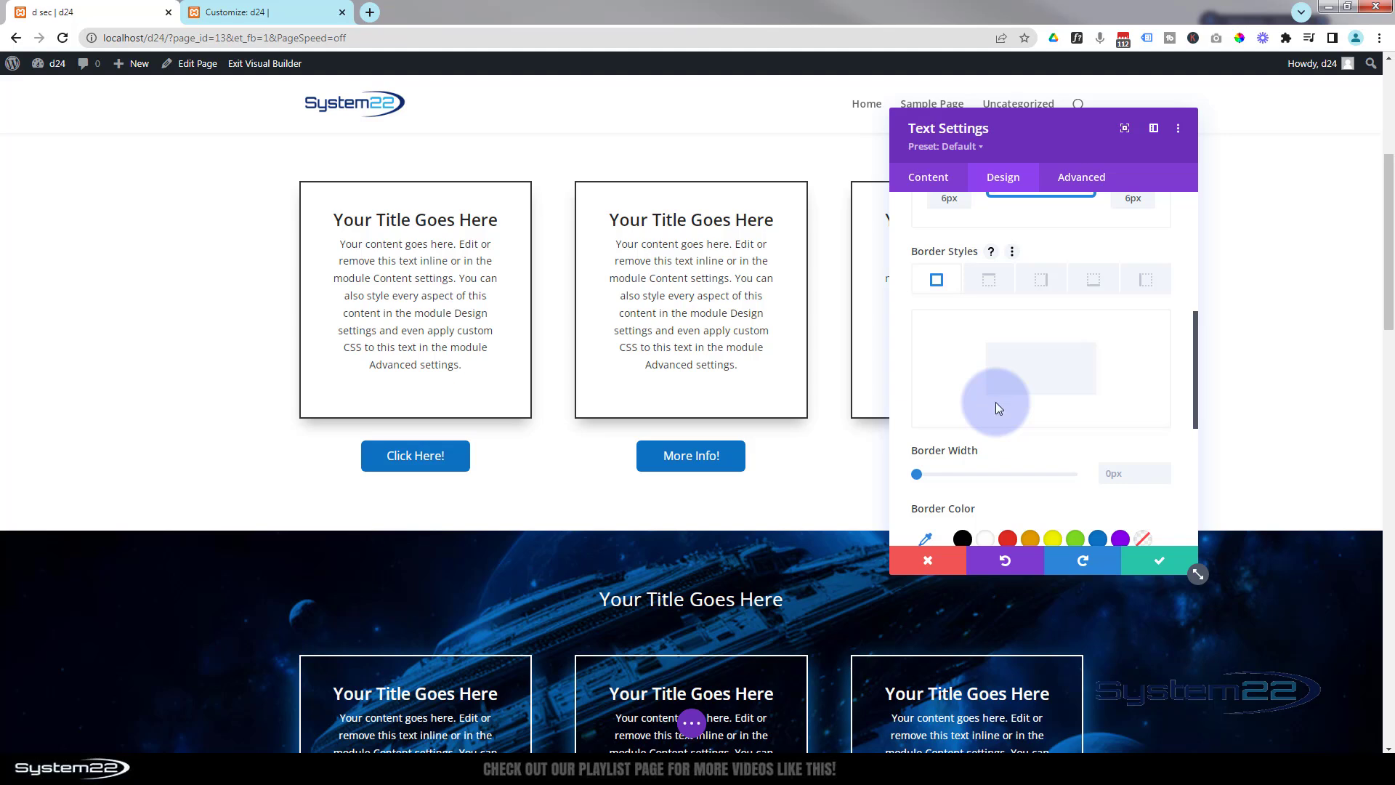
pyautogui.scroll(-1, 995, 403)
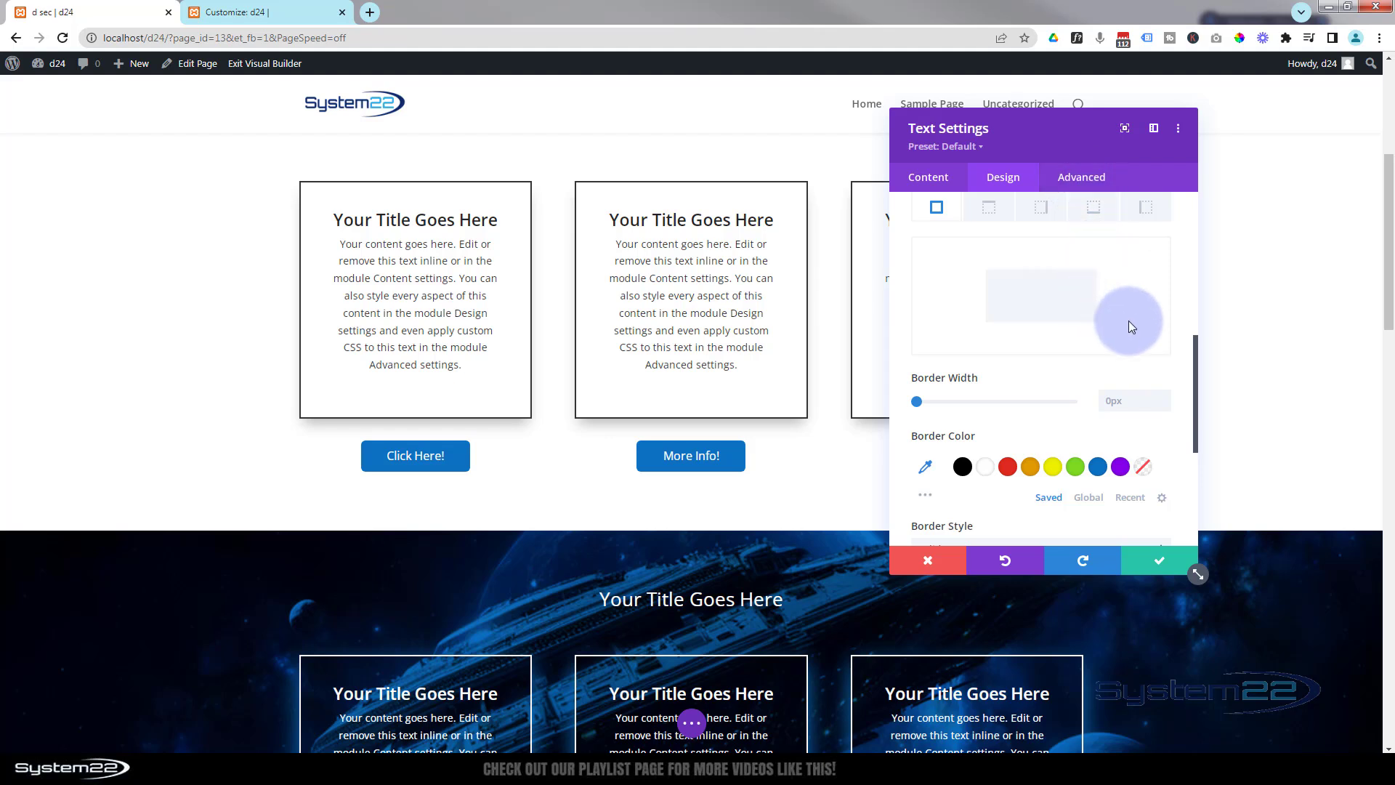
# Begin the "More Info!" module's custom CSS for the Before element with content:"";.
pyautogui.click(1085, 181)
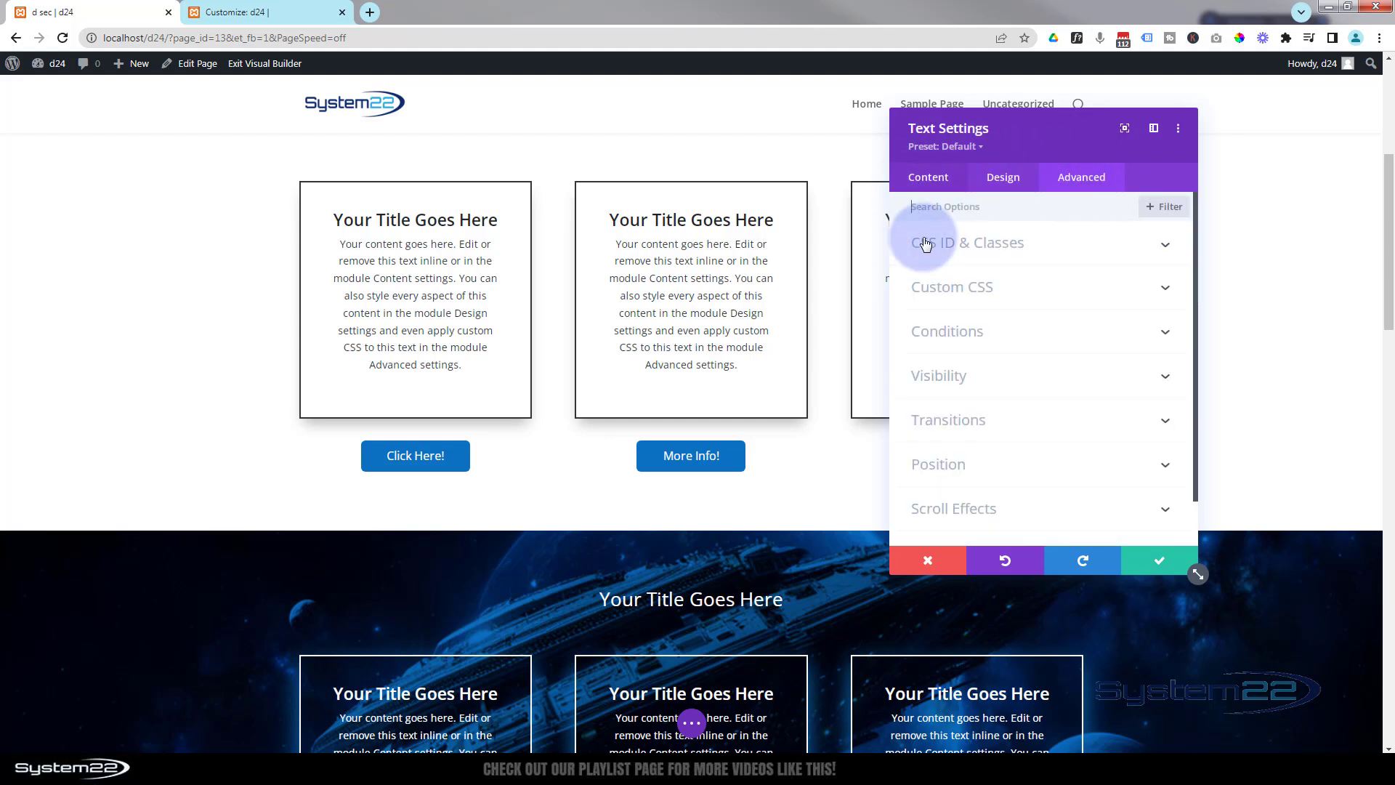
pyautogui.click(984, 287)
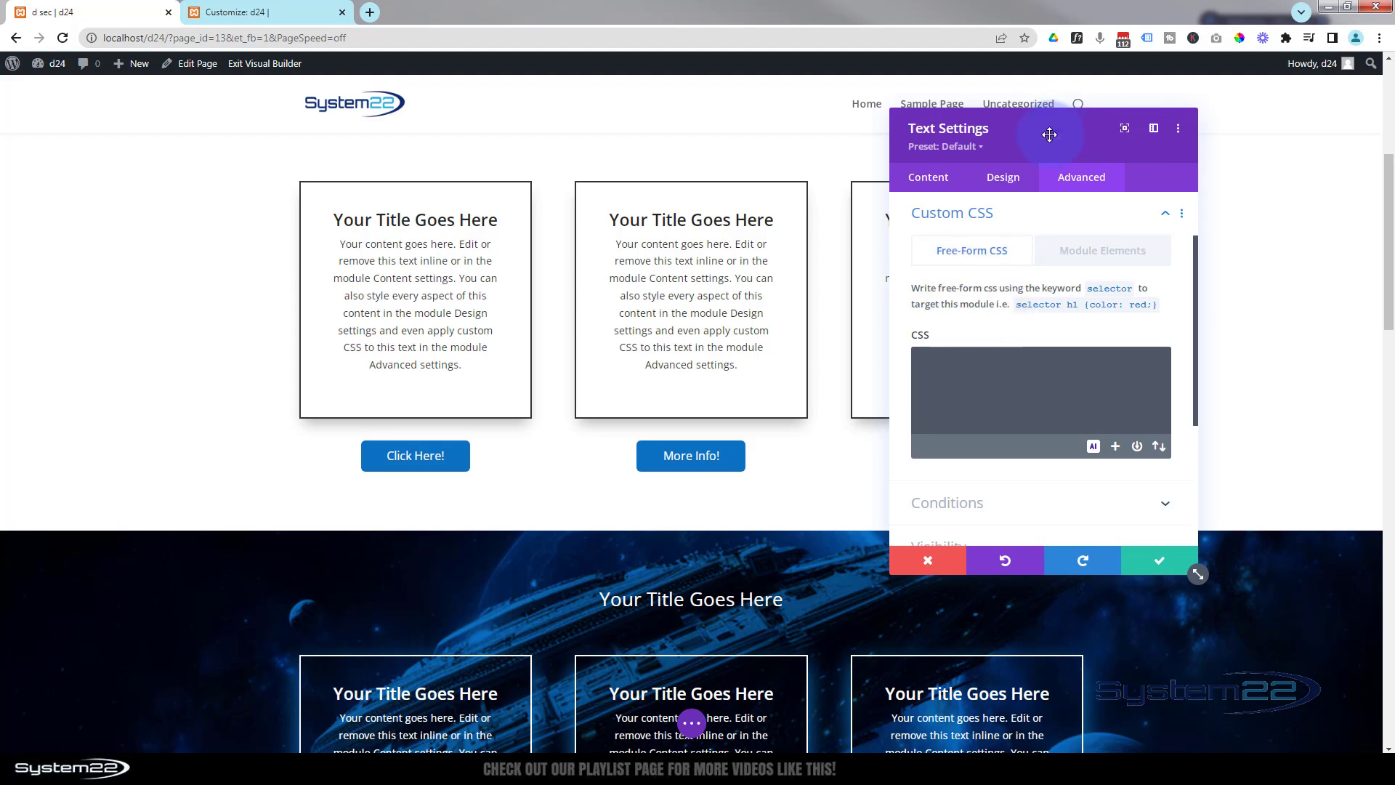
pyautogui.moveTo(1063, 147); pyautogui.dragTo(996, 141)
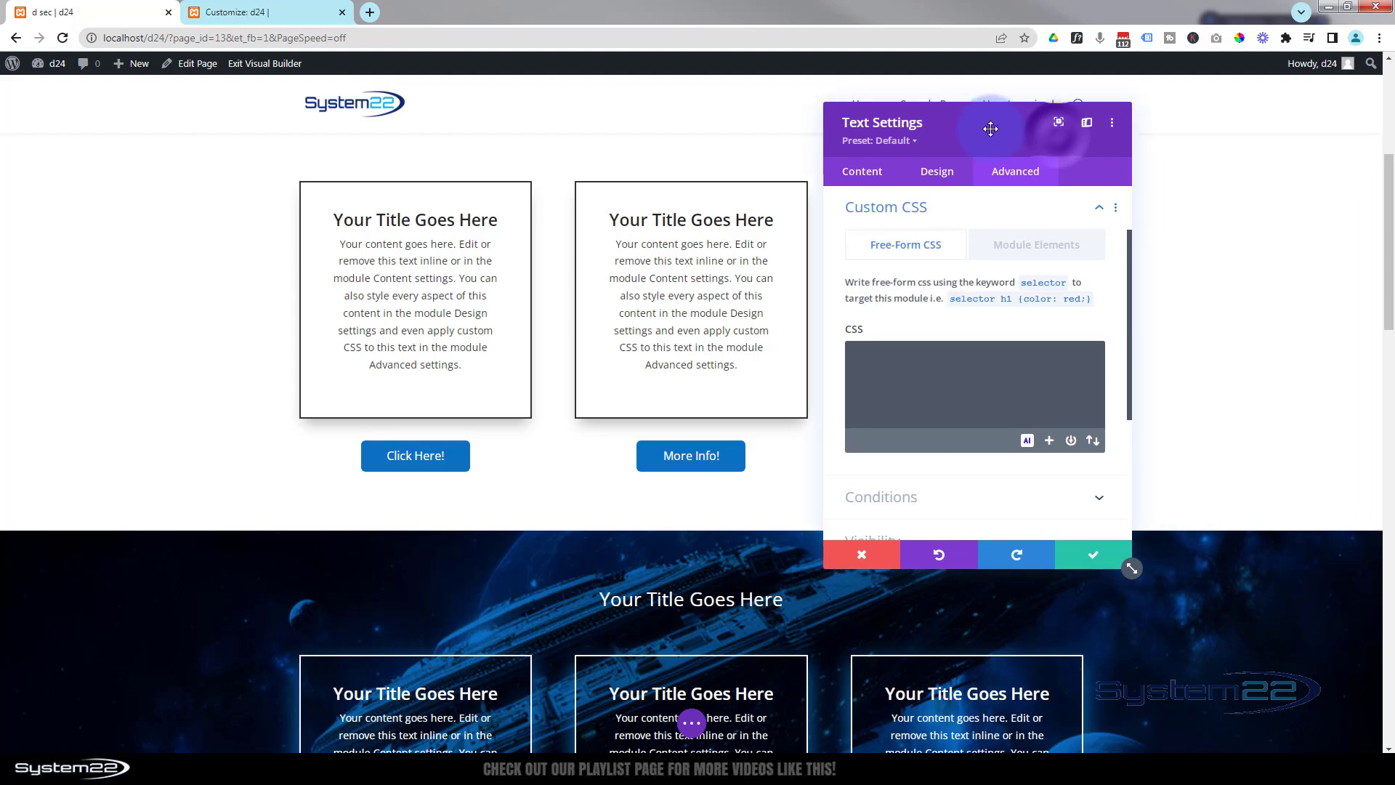
pyautogui.click(1032, 247)
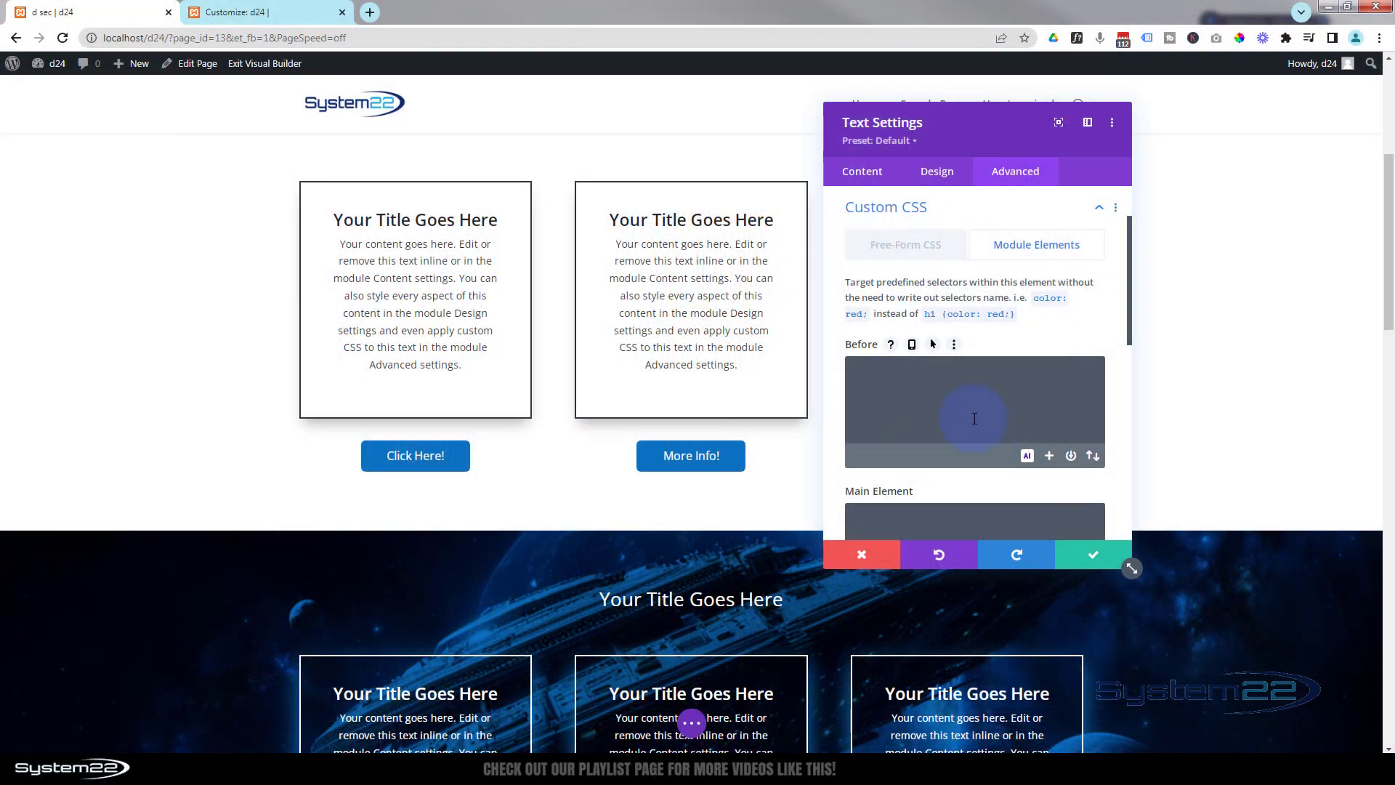
pyautogui.click(933, 405)
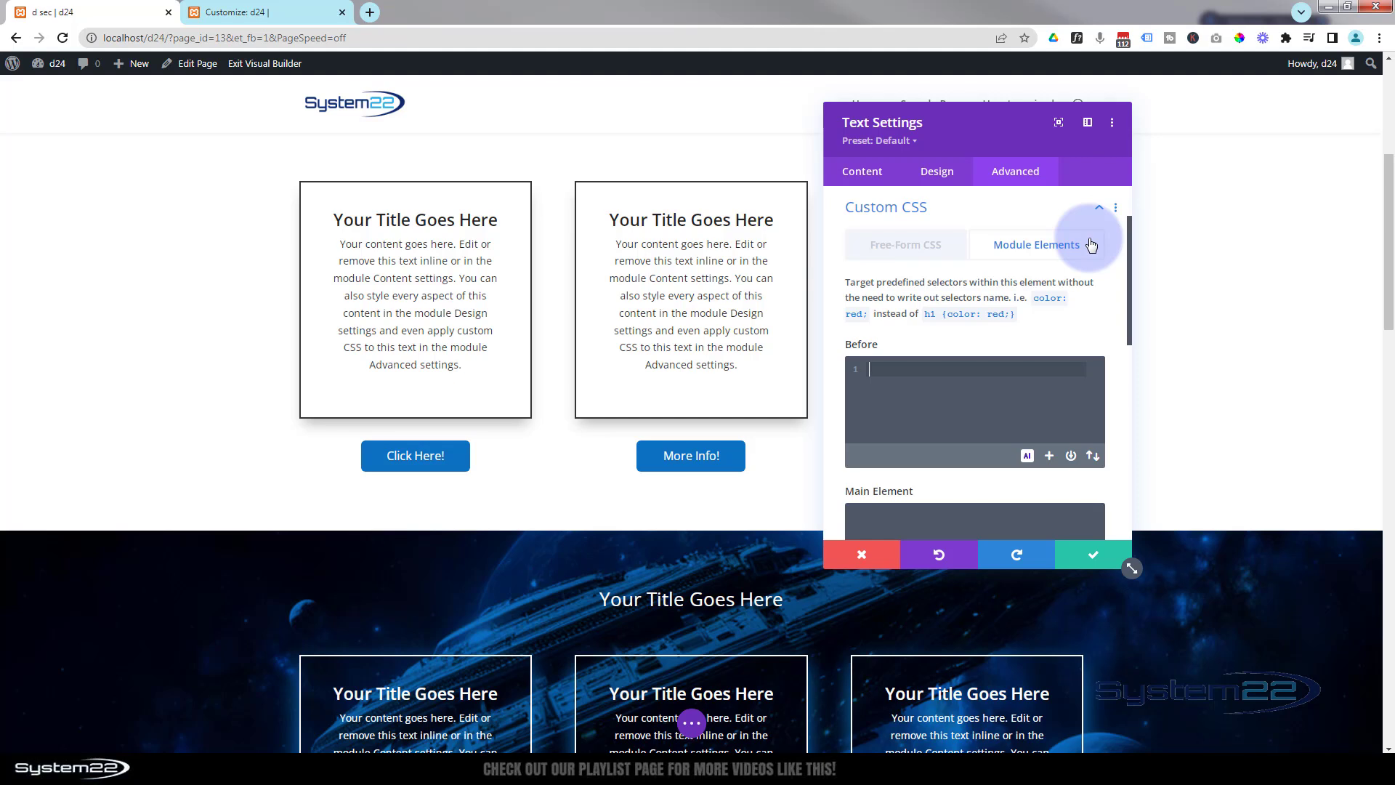
pyautogui.write('content:')
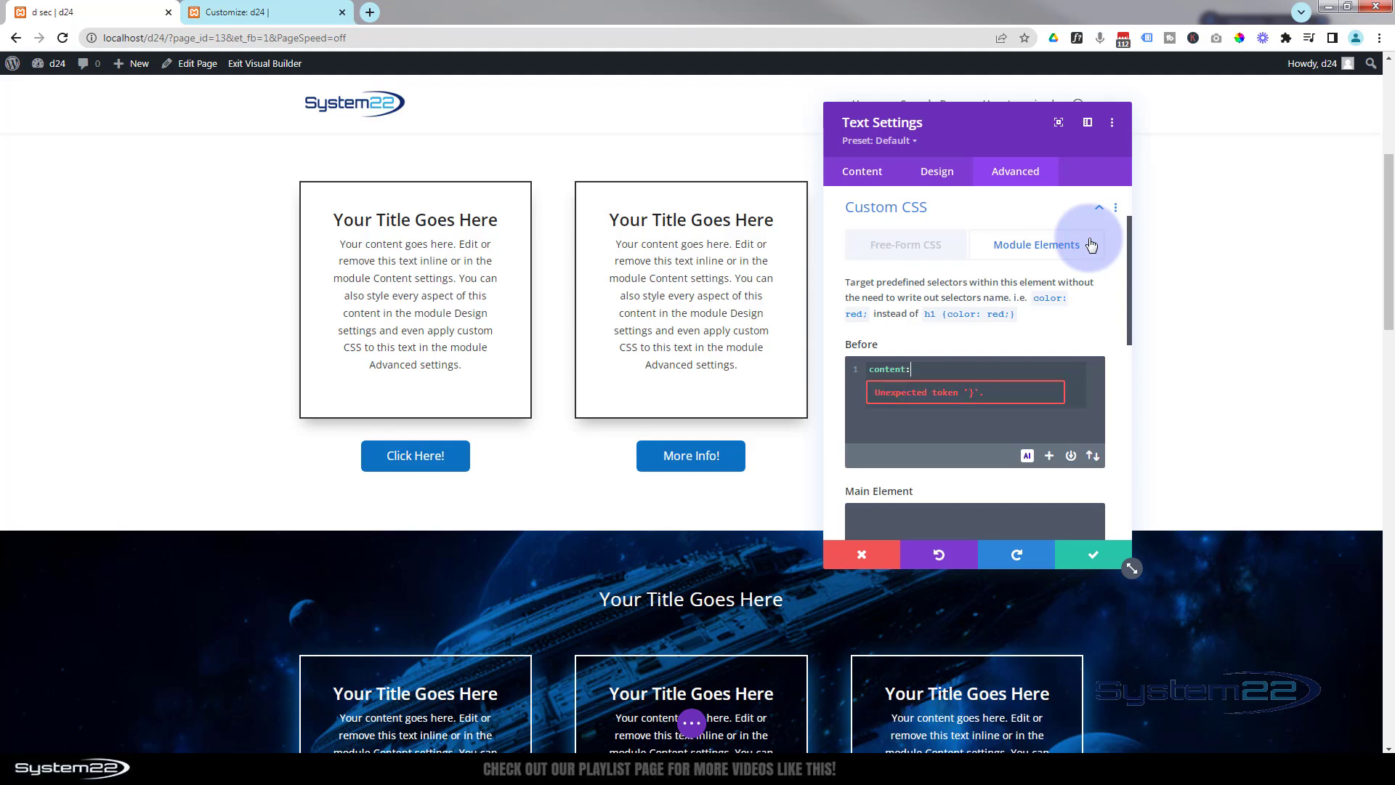
pyautogui.write('"')
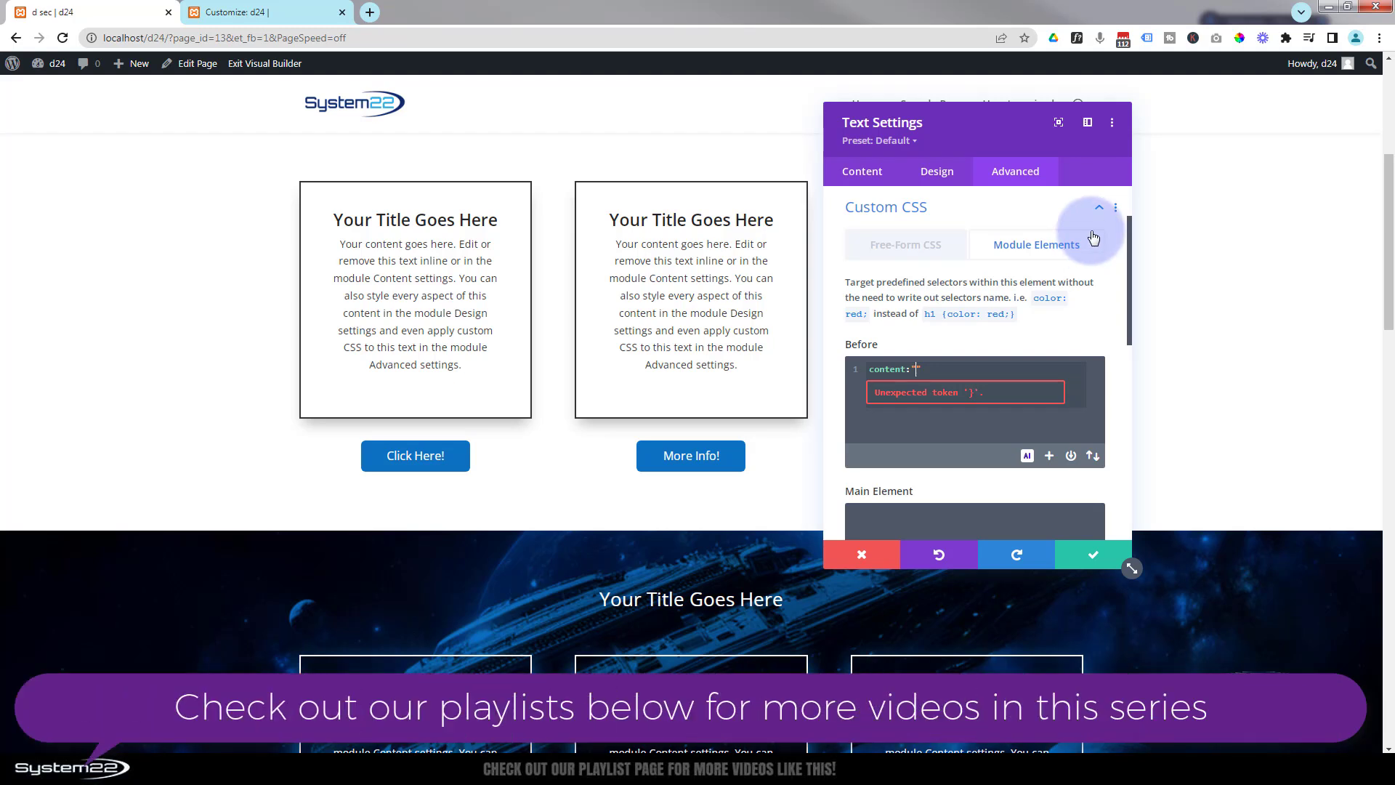
pyautogui.write('"')
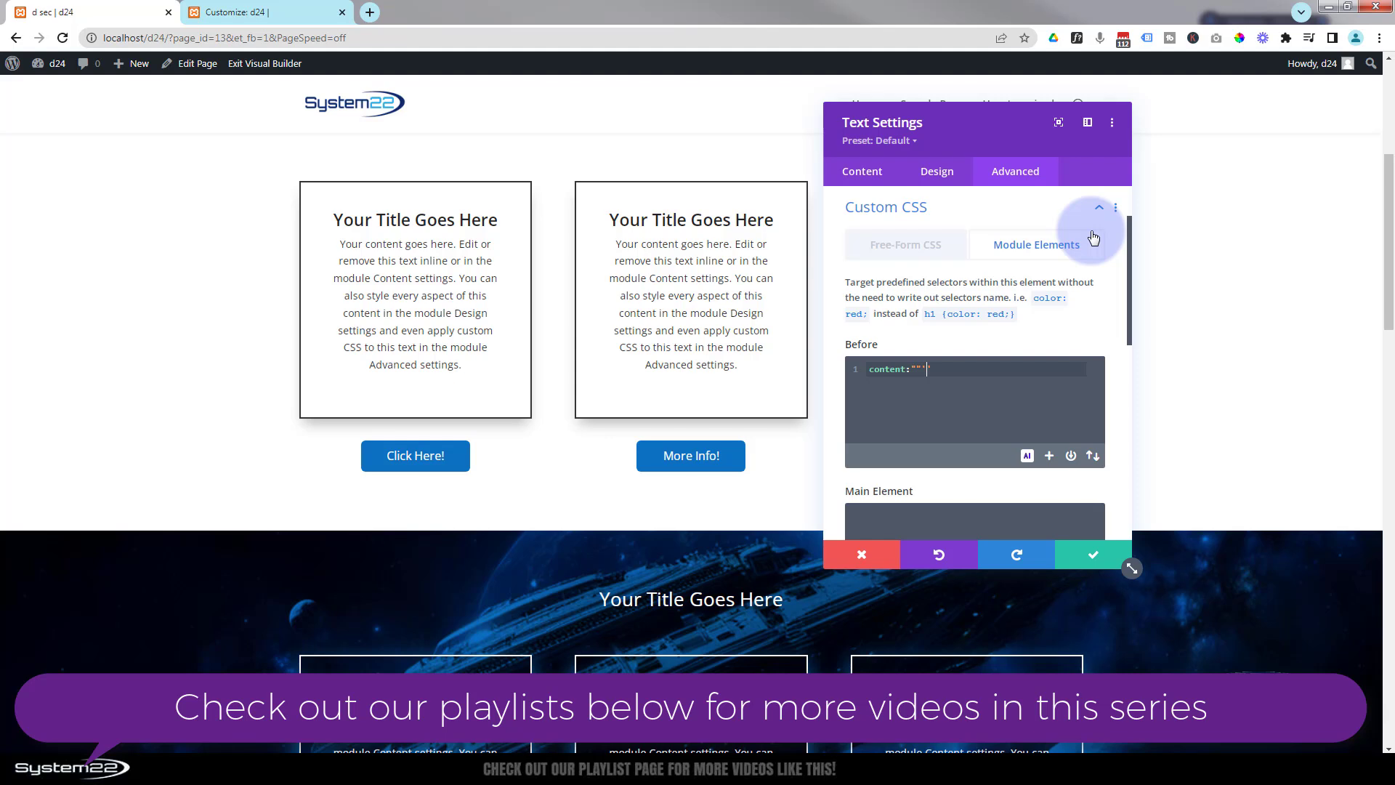
pyautogui.write(';')
pyautogui.press('Return')
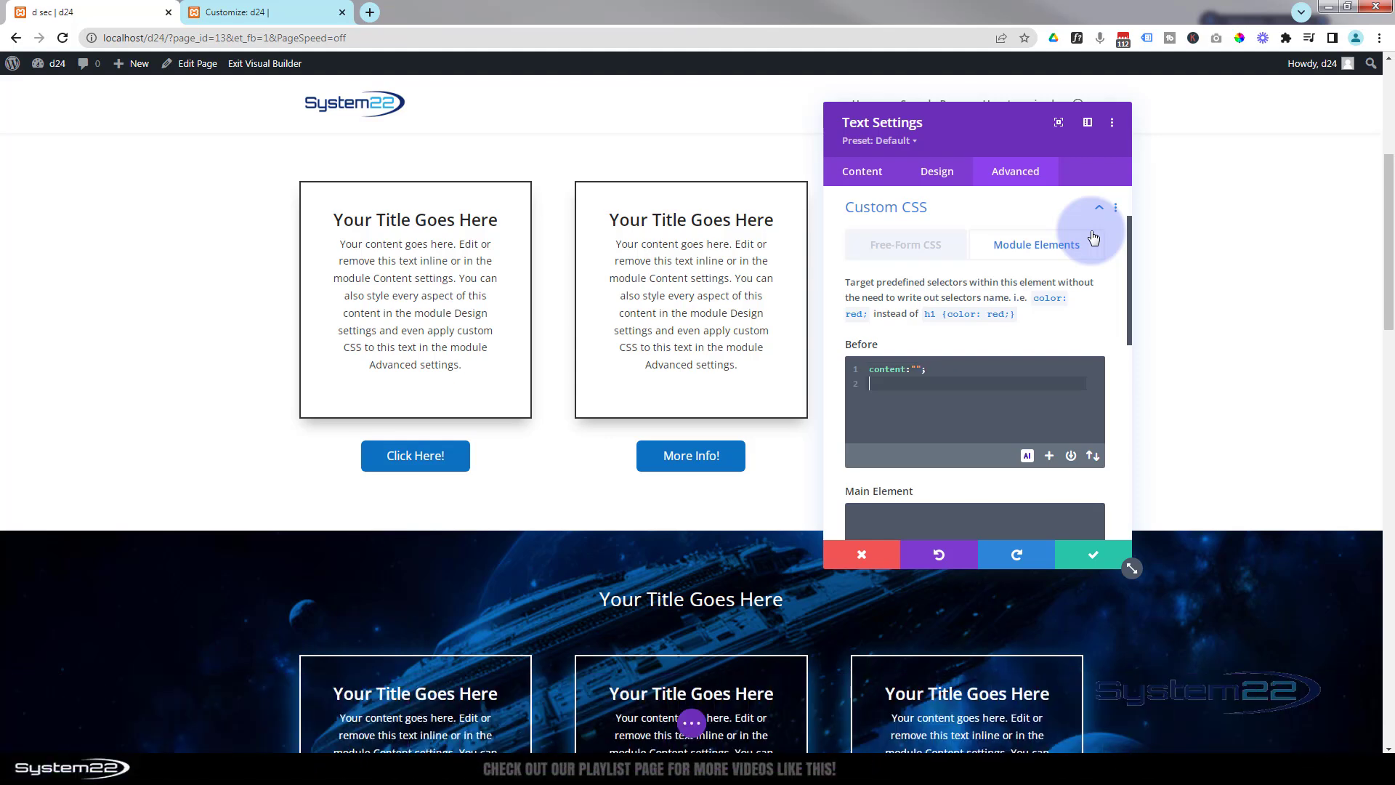
# Add position:absolute;, top:0; and left:-100%; to the Before element's CSS.
pyautogui.write('positio')
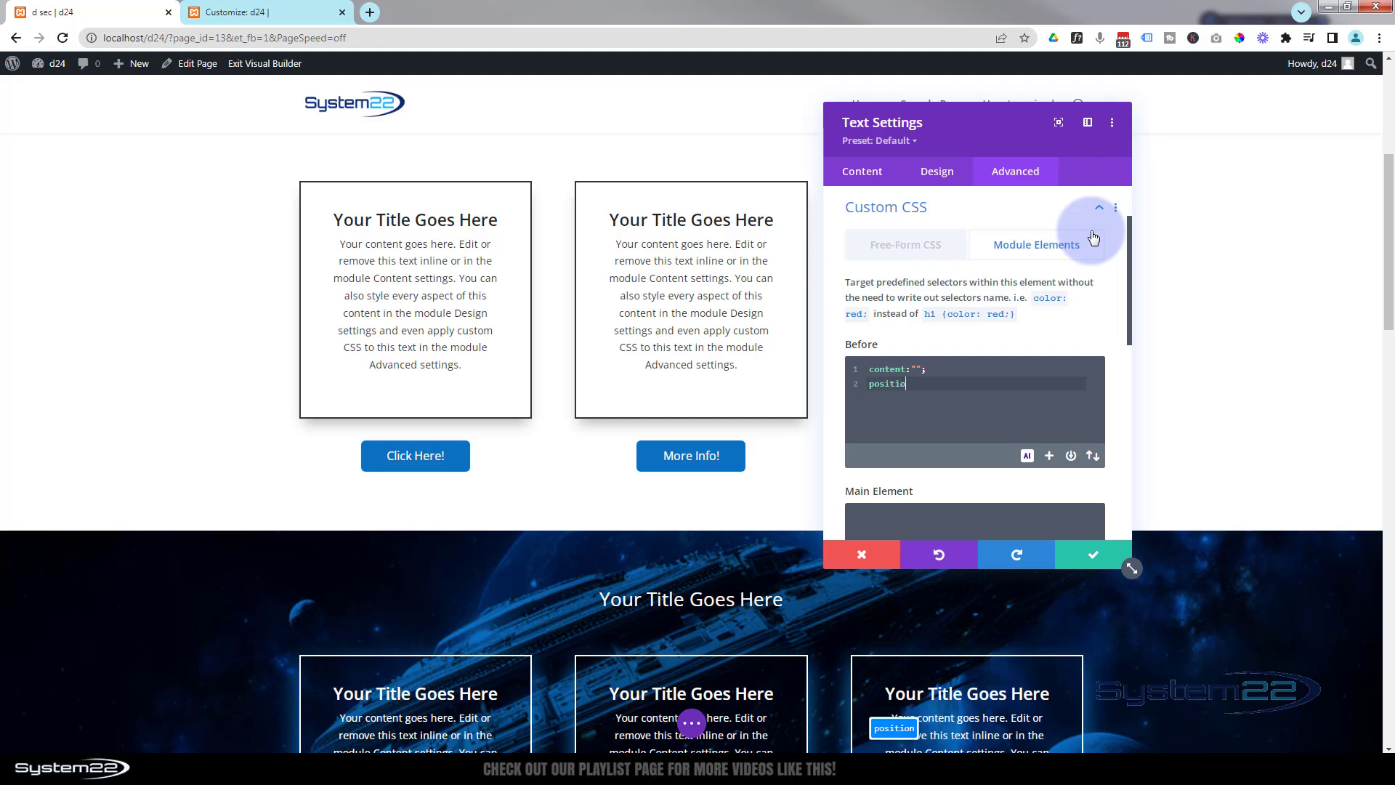
pyautogui.write('n:absolute;')
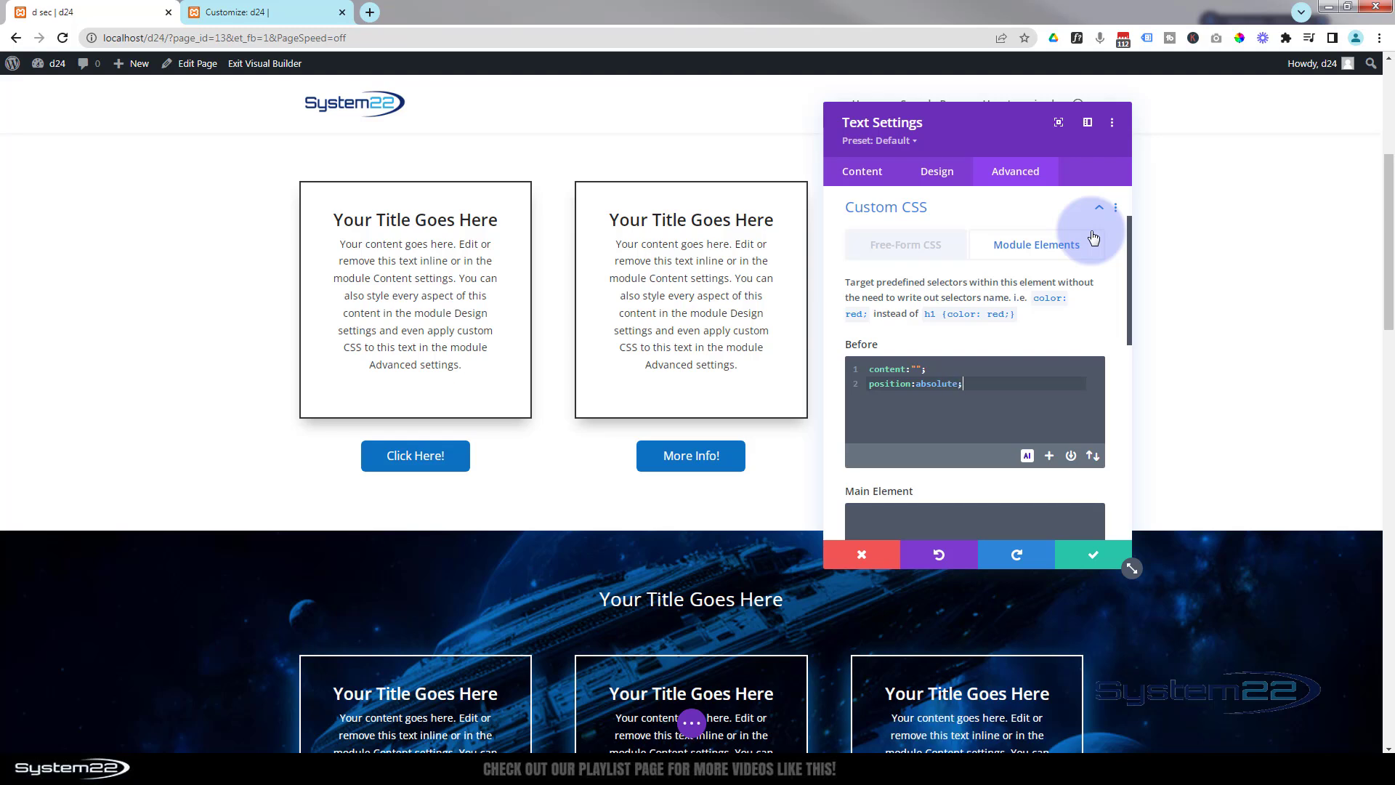
pyautogui.press('Return')
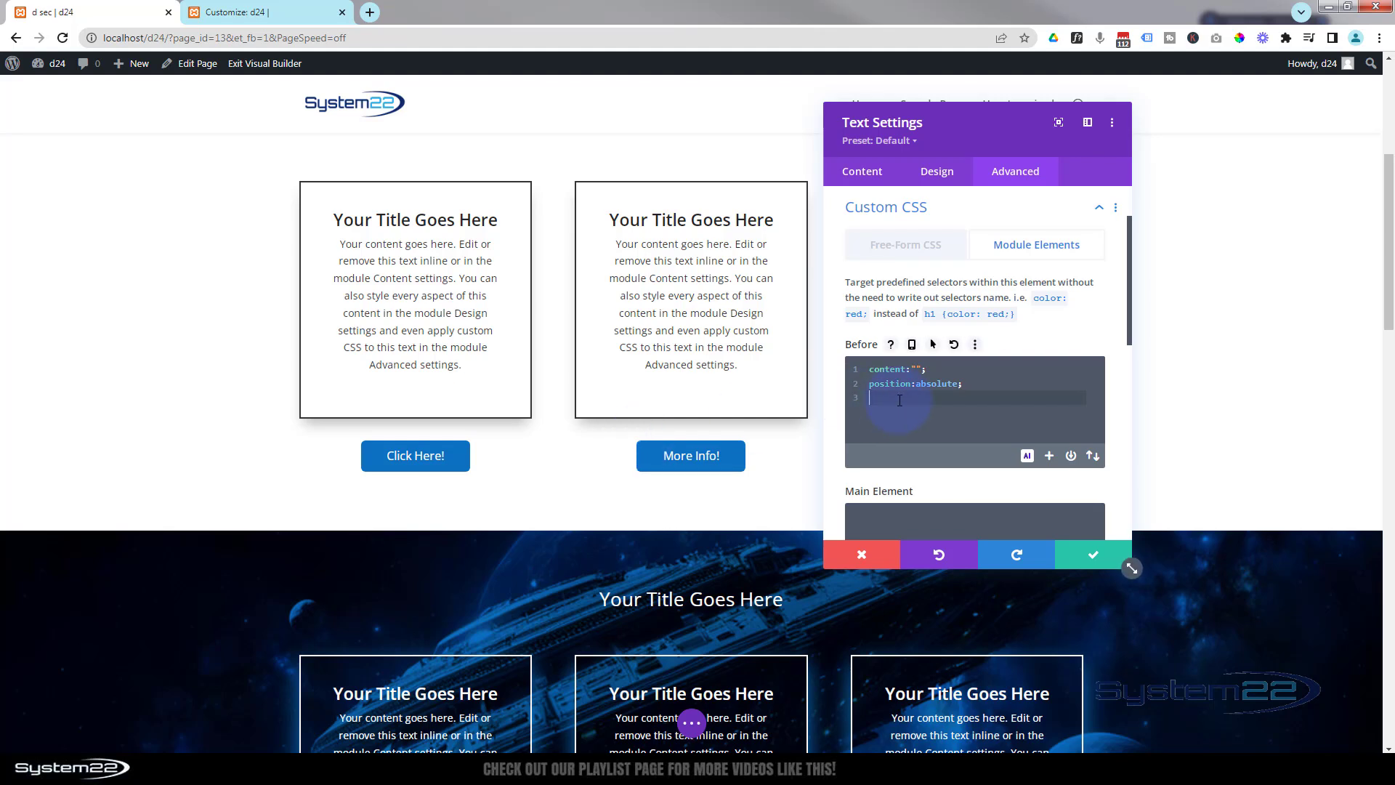
pyautogui.write('top:0;')
pyautogui.press('Return')
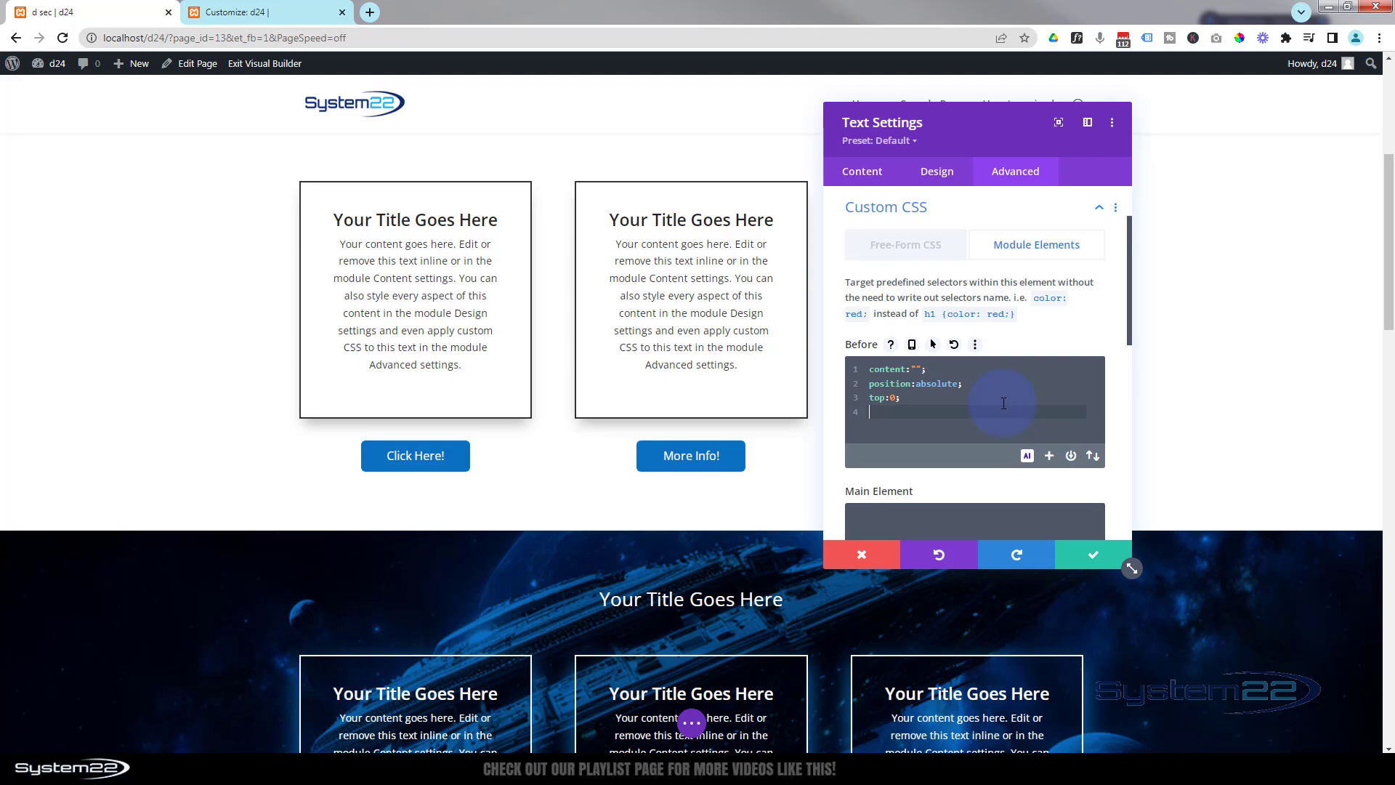
pyautogui.write('left:-100%;')
pyautogui.press('Return')
# Add width:100%;, height:100%; and background-color: red; to the Before element's CSS.
pyautogui.write('width')
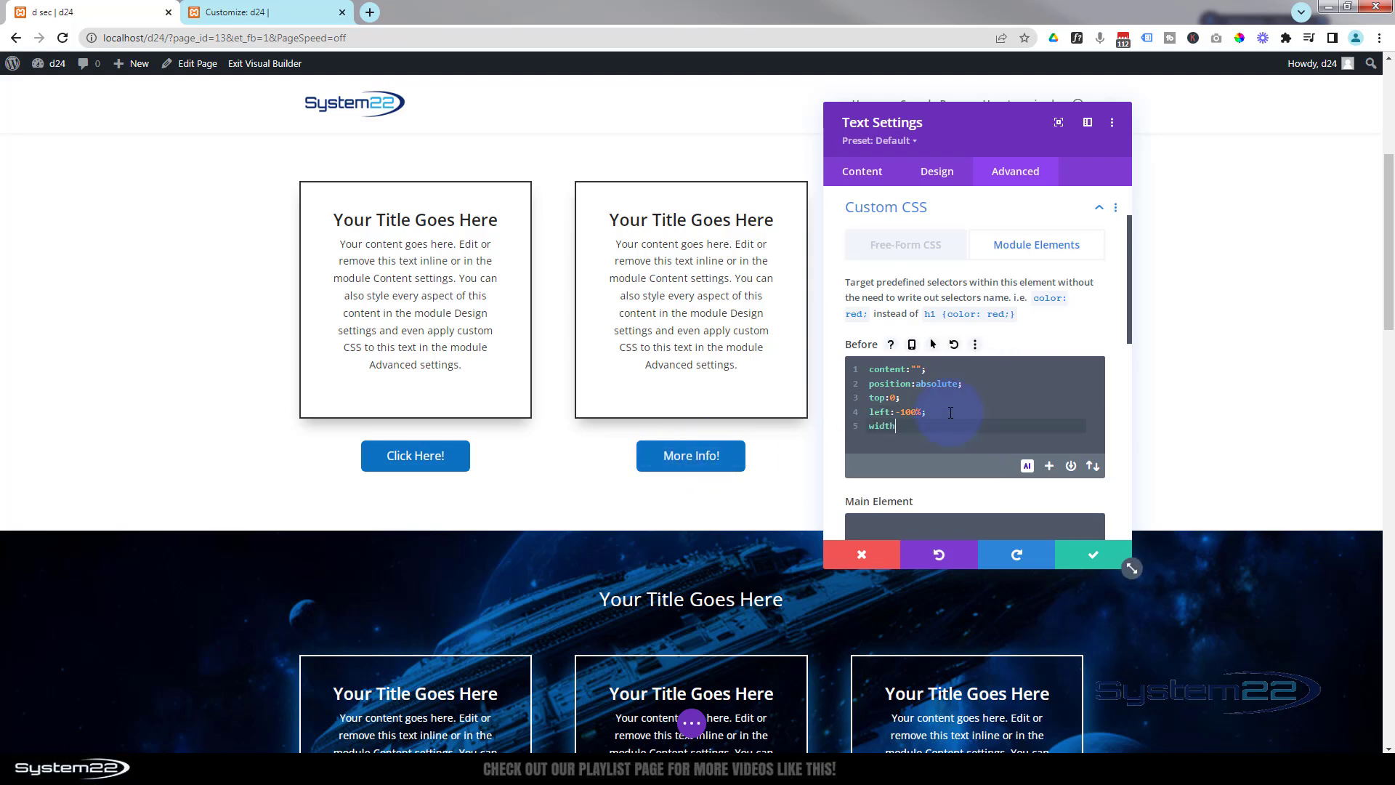
pyautogui.write(':100%;')
pyautogui.press('Return')
pyautogui.write('height:')
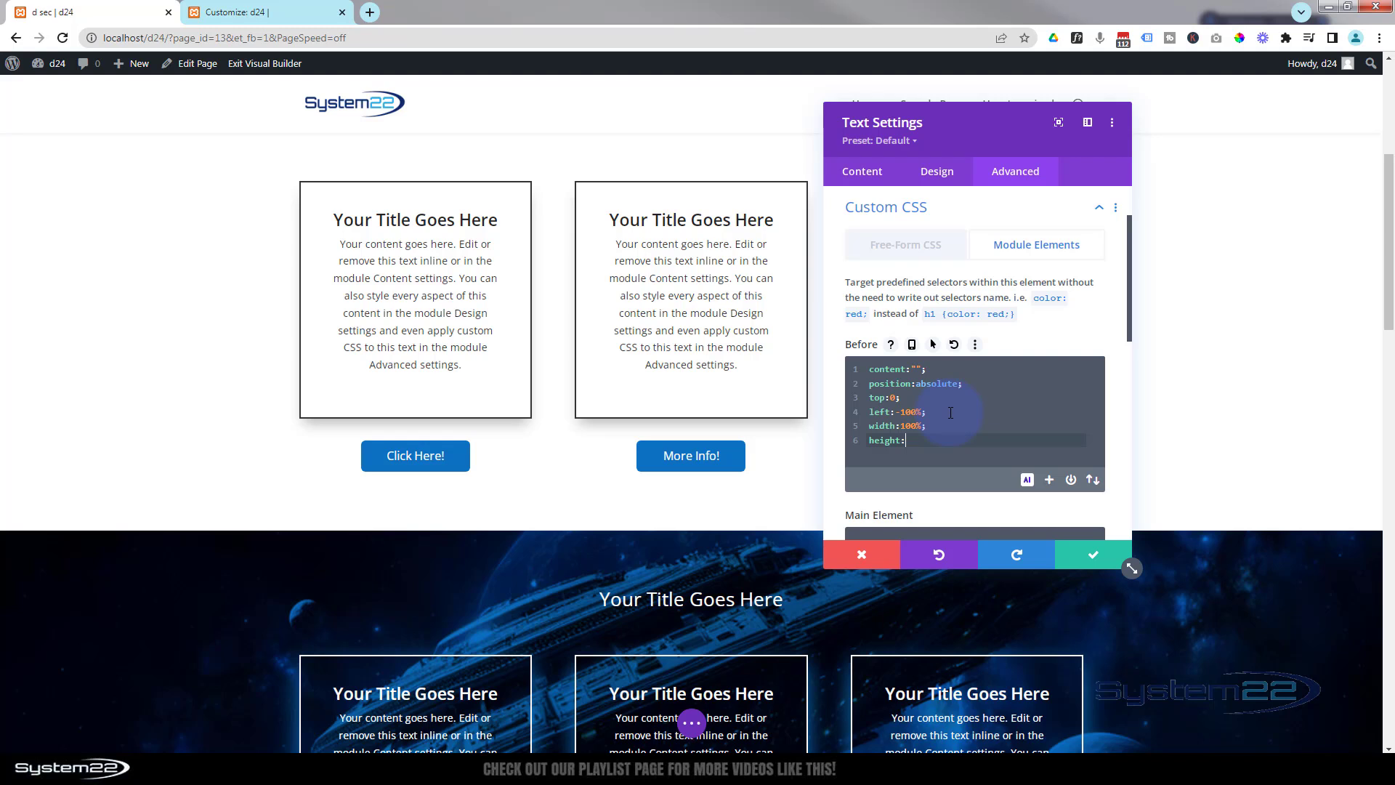
pyautogui.write('100%;')
pyautogui.press('Return')
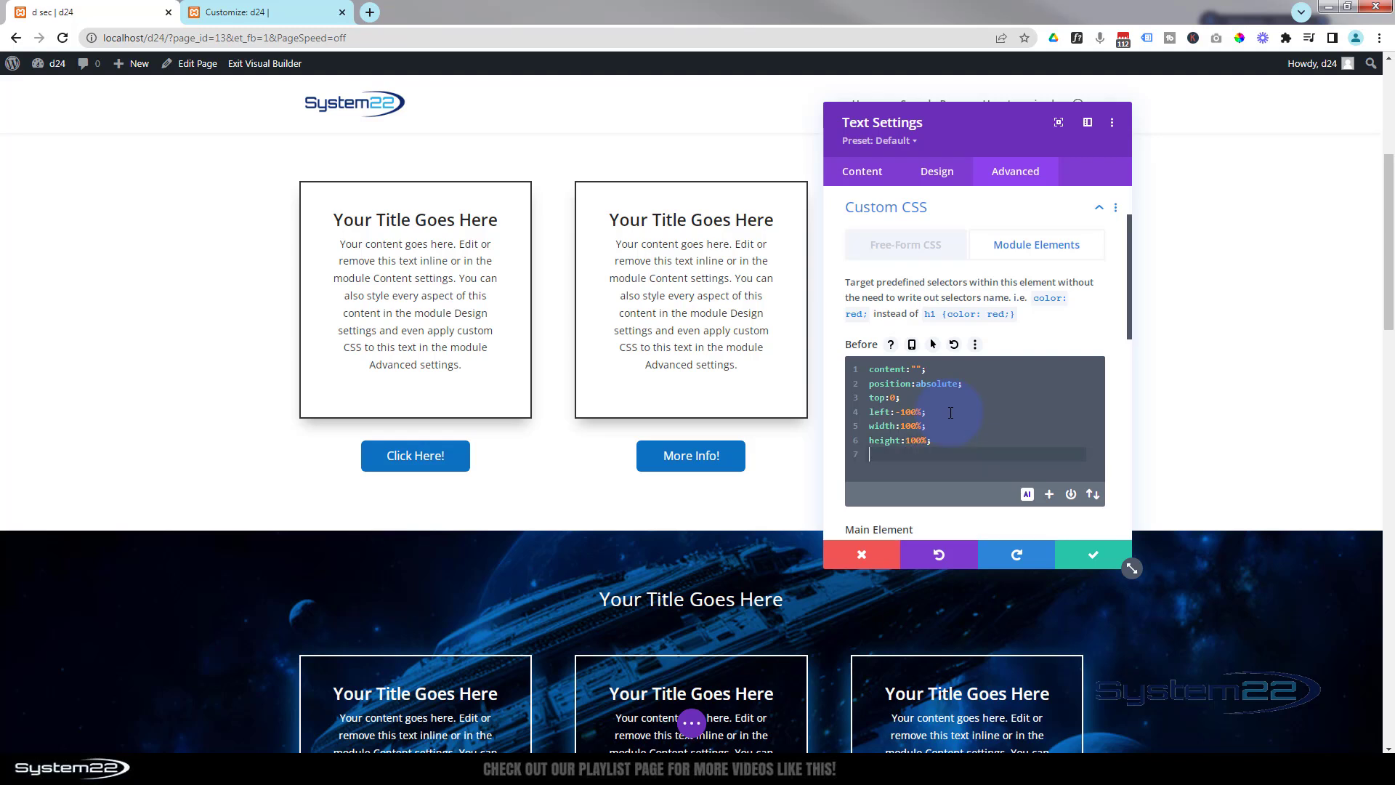
pyautogui.write('background')
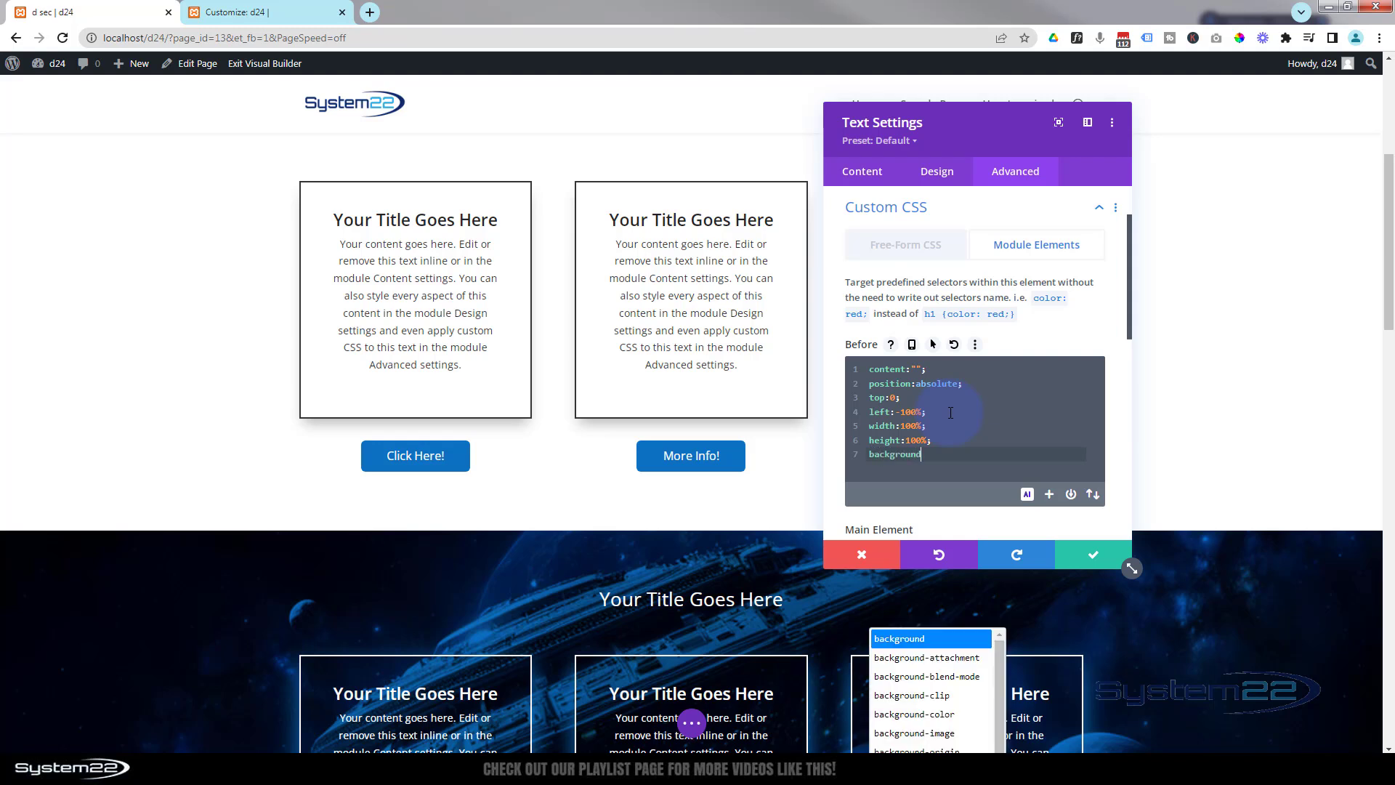
pyautogui.write('-color:')
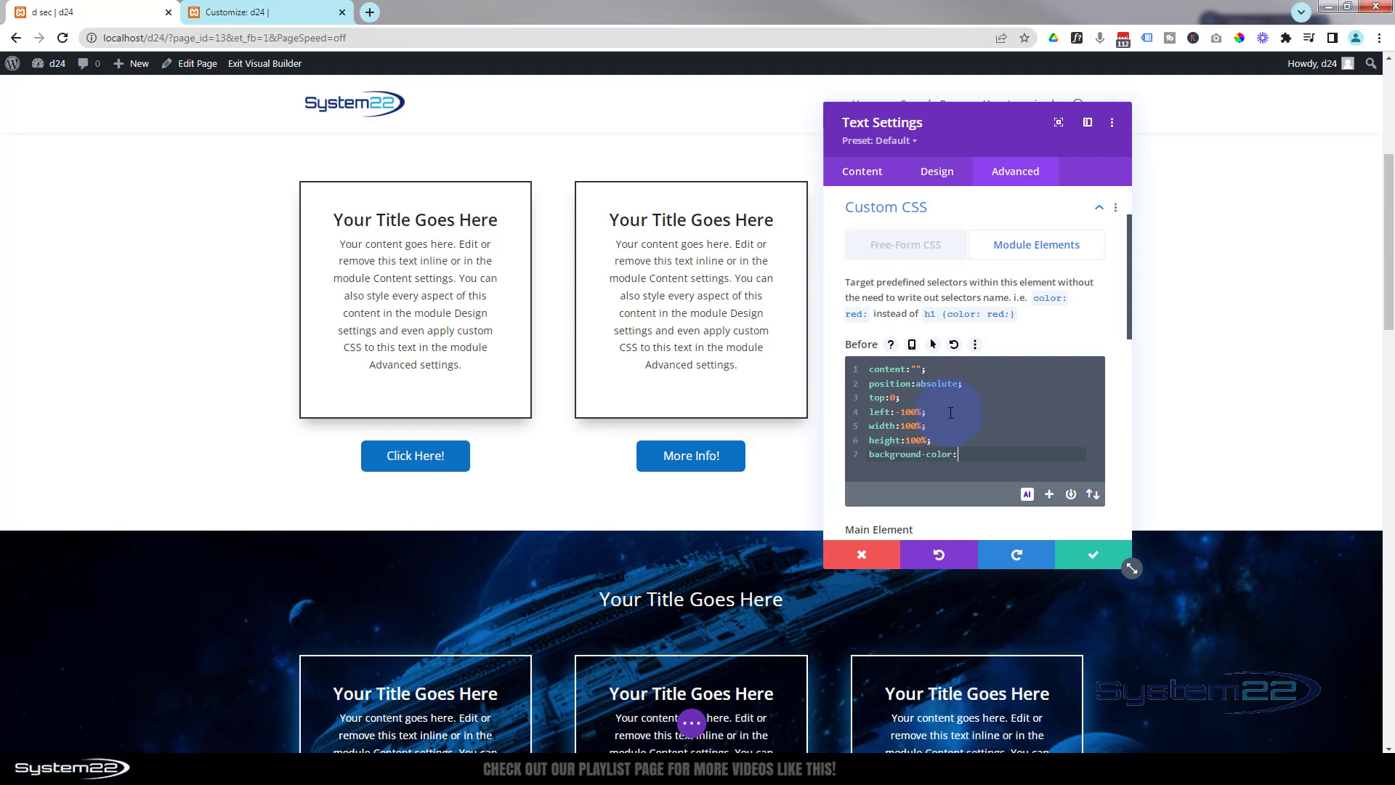
pyautogui.write(' red;')
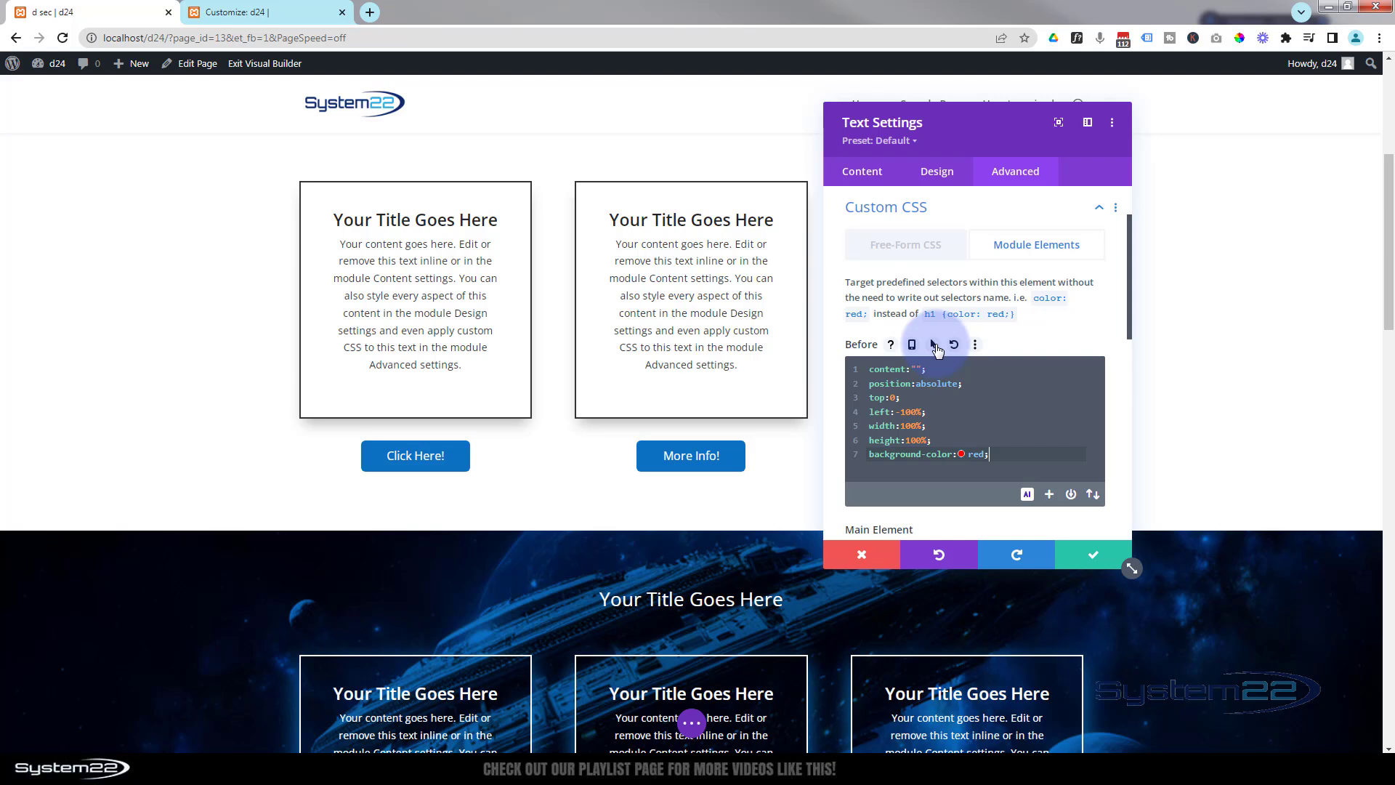
# Replace the Before element's hover-state CSS with left:0; and compare the desktop and hover states.
pyautogui.click(935, 346)
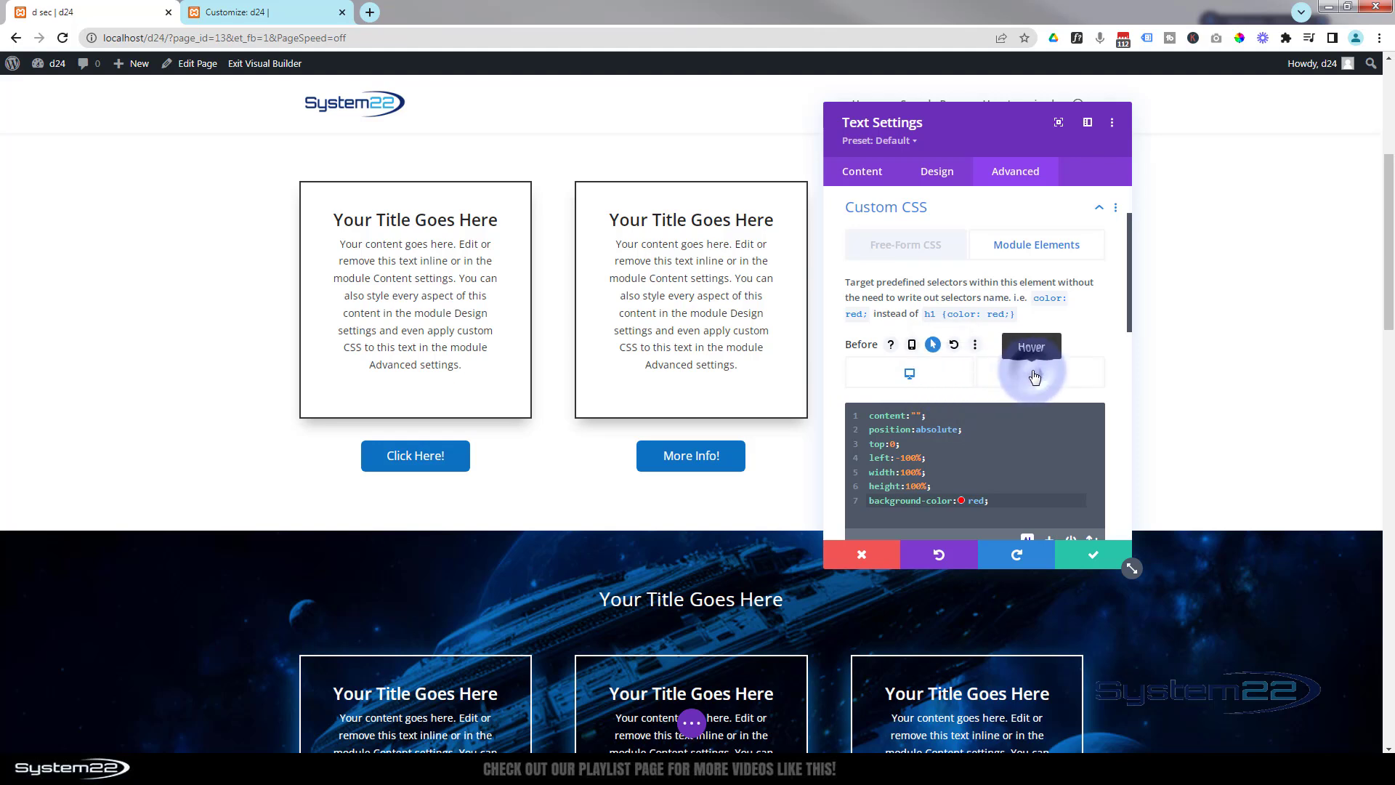
pyautogui.click(1035, 375)
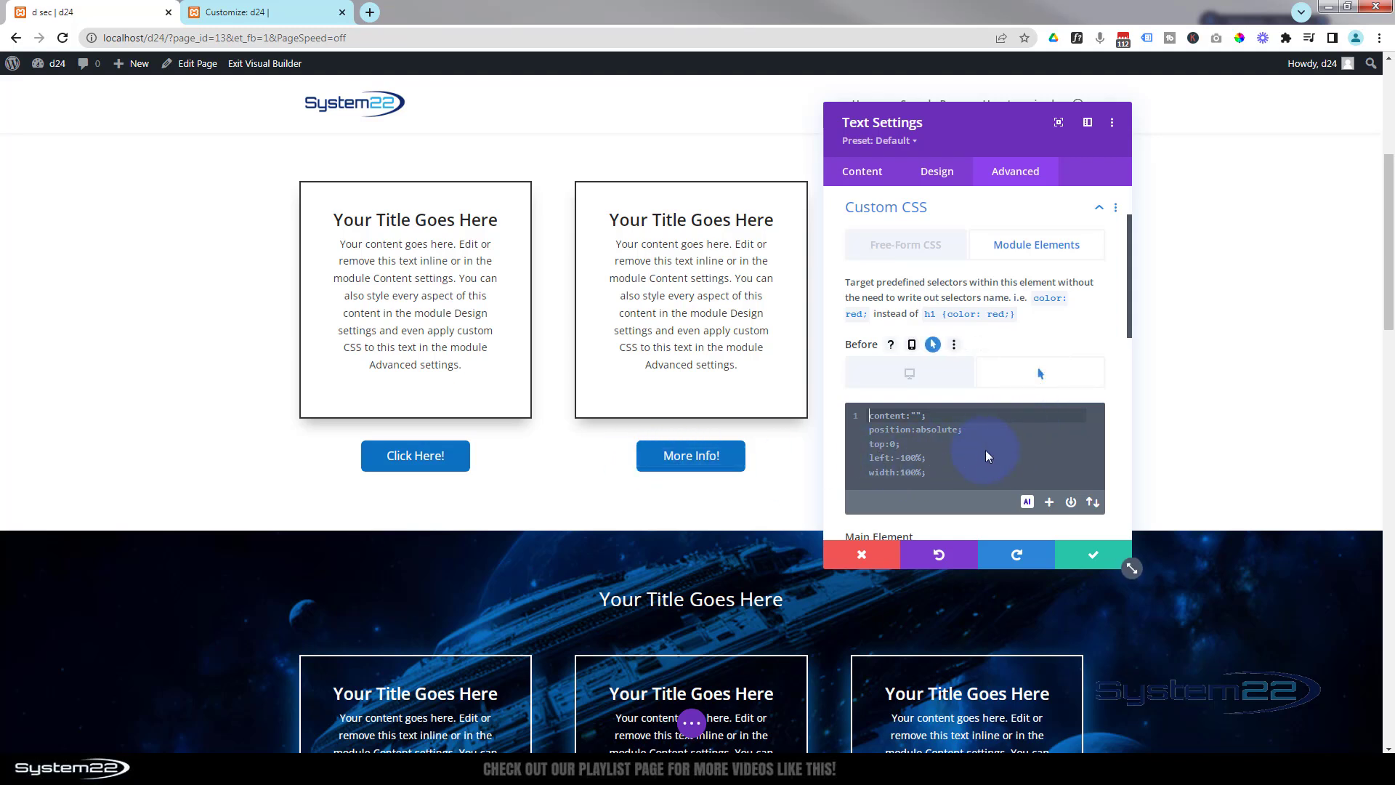
pyautogui.hotkey('ctrl', 'a')
pyautogui.write('lef')
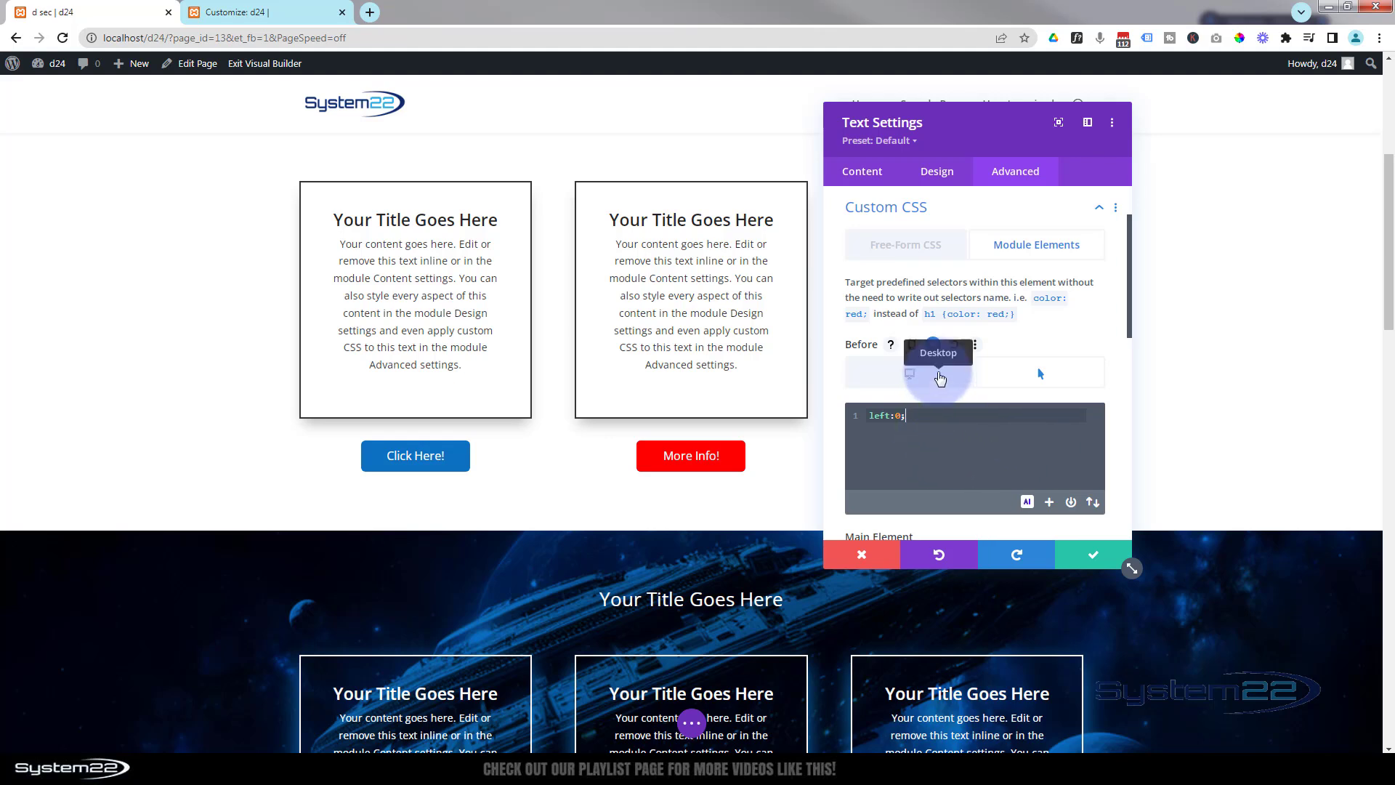
pyautogui.click(939, 377)
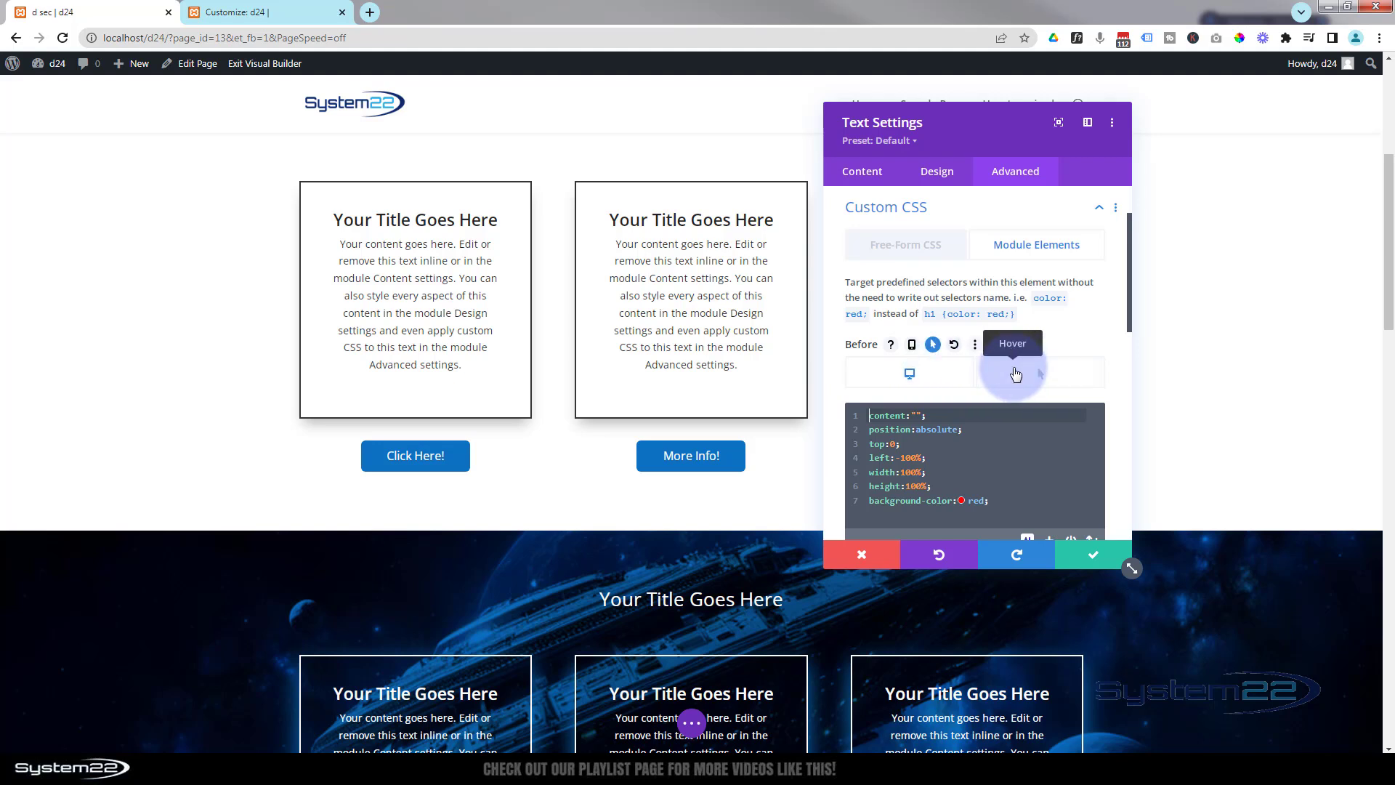
pyautogui.click(1016, 374)
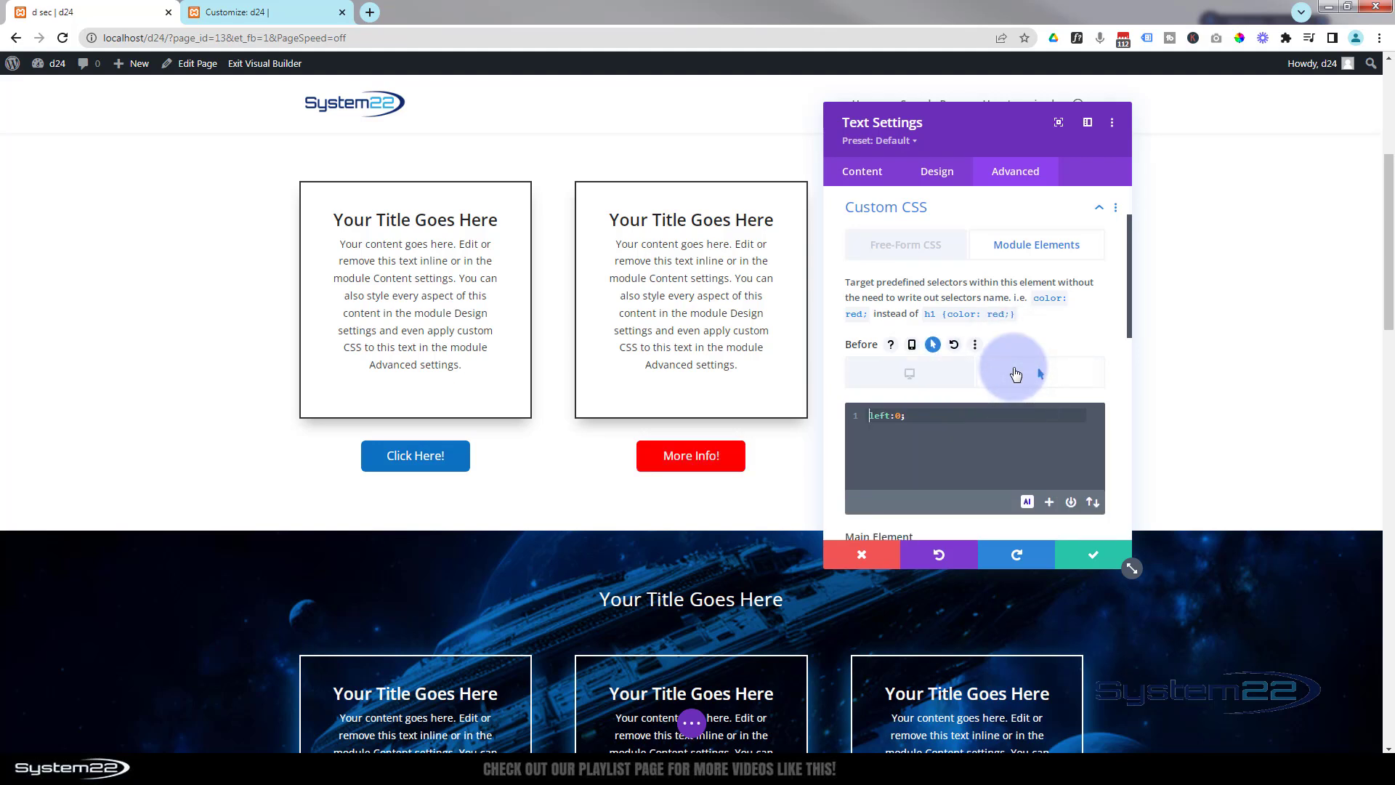
# Add transition: left .3s ease; to the Before element's desktop CSS and preview the hover state.
pyautogui.click(911, 374)
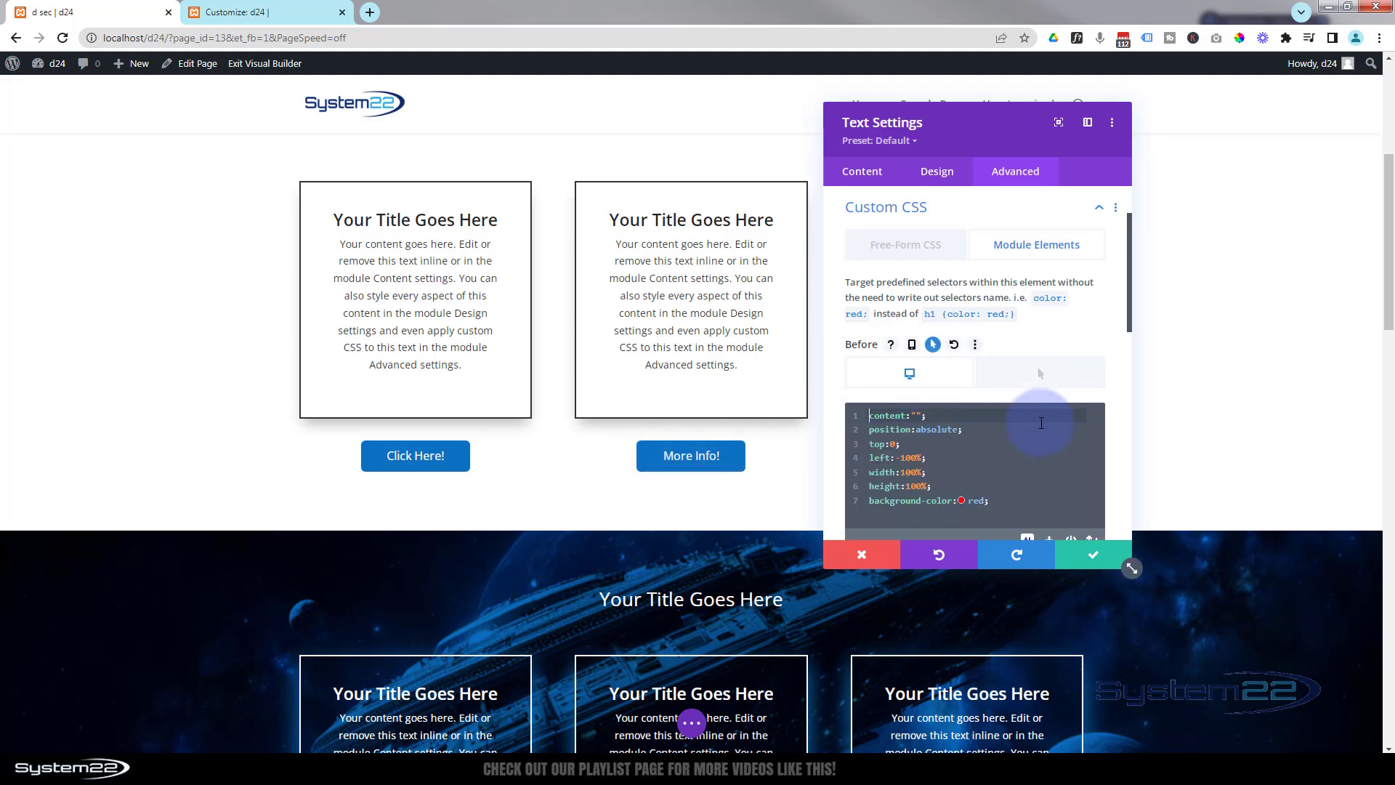
pyautogui.click(1041, 374)
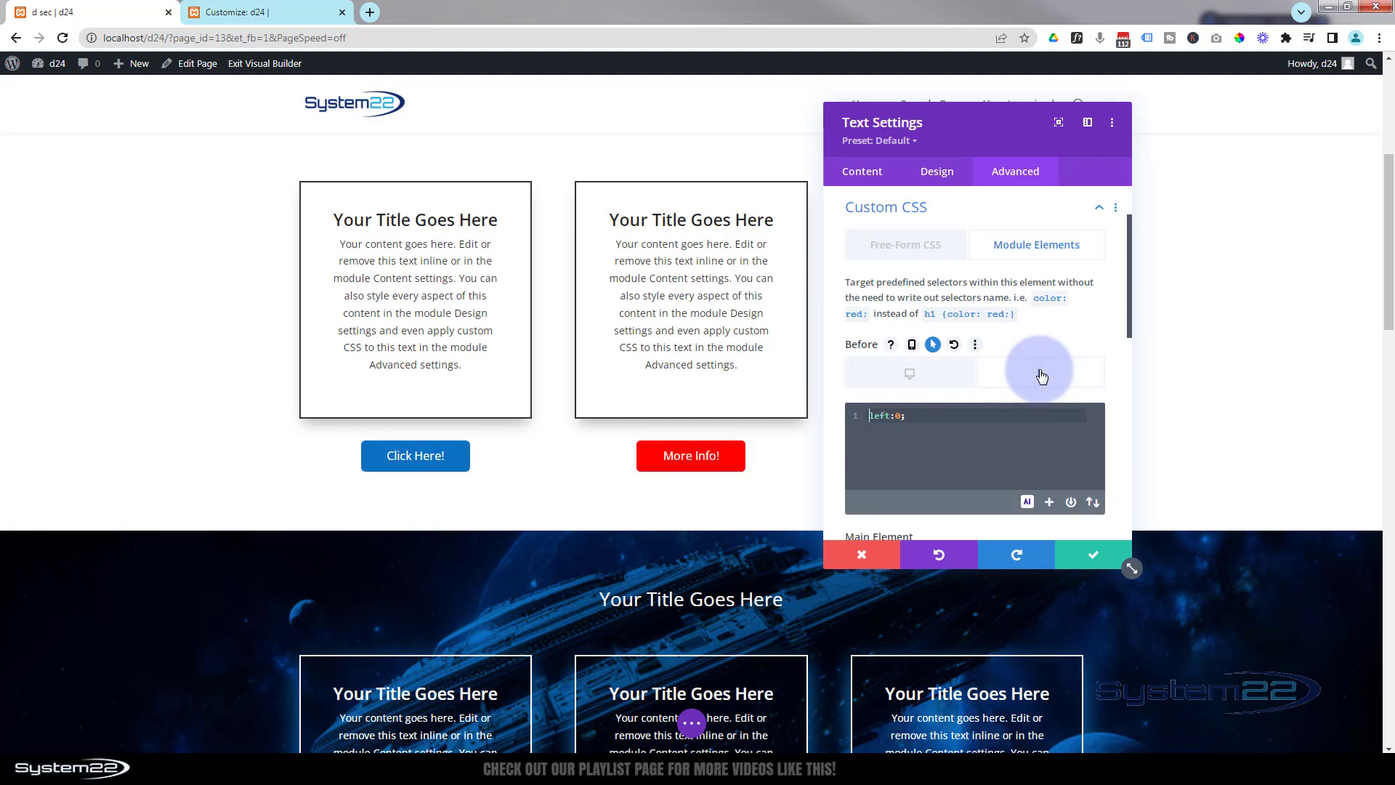
pyautogui.click(915, 379)
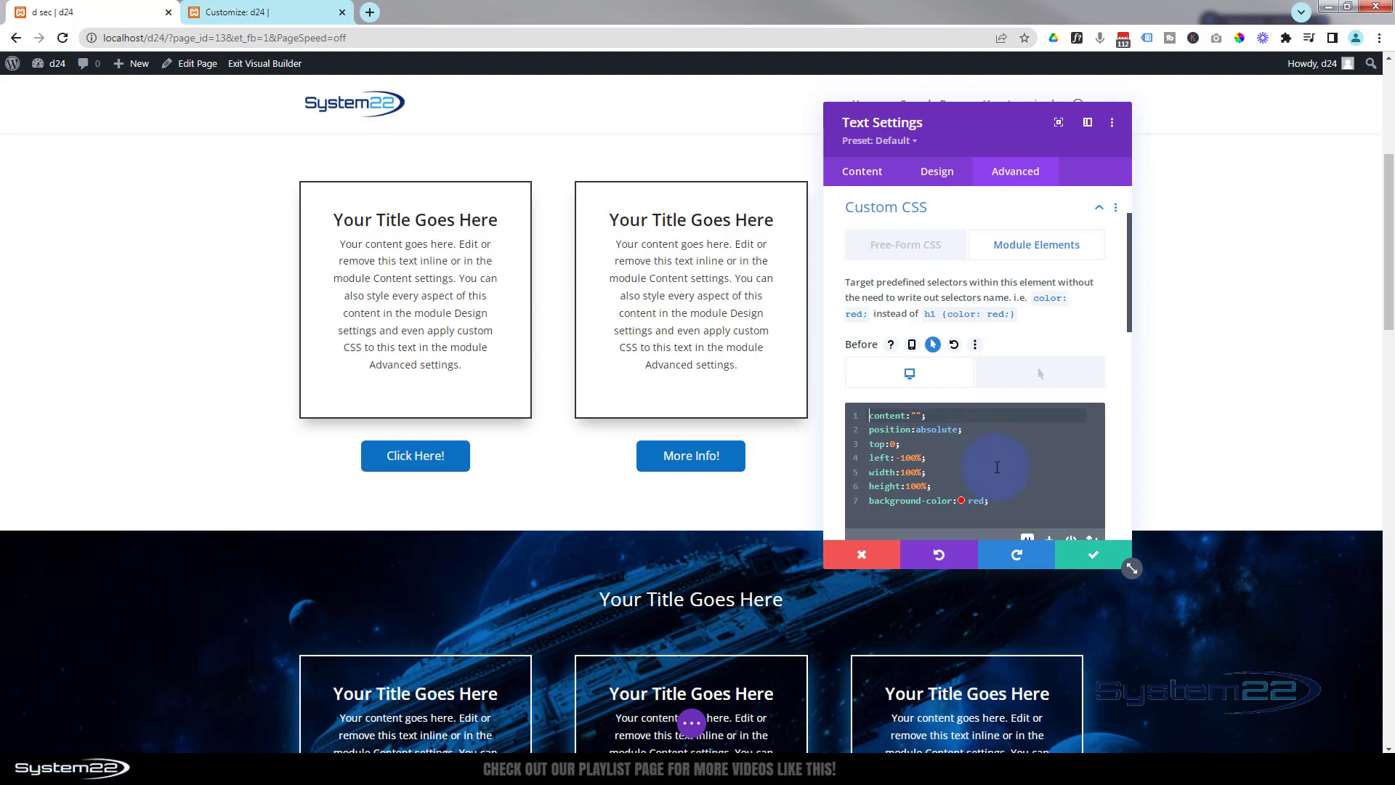
pyautogui.click(1010, 520)
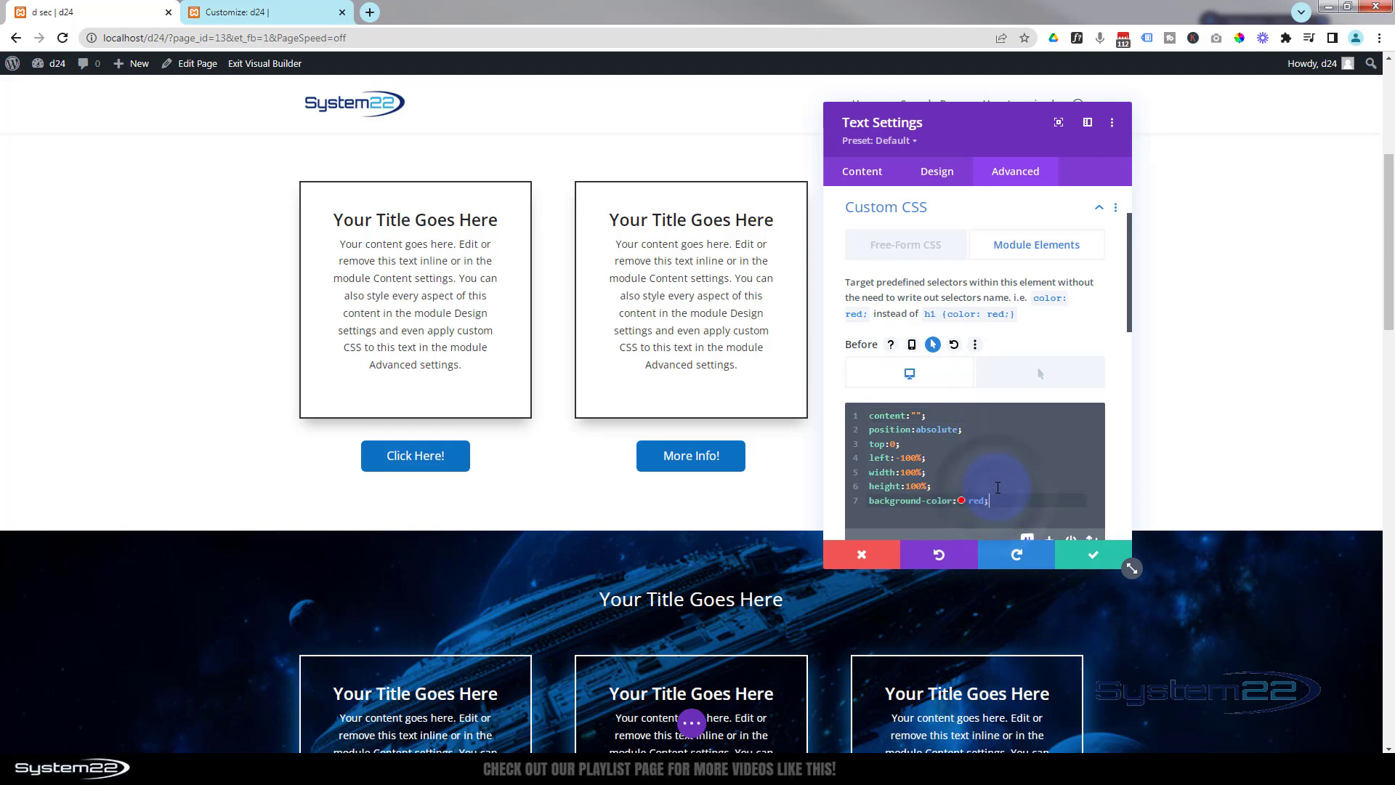
pyautogui.press('Return')
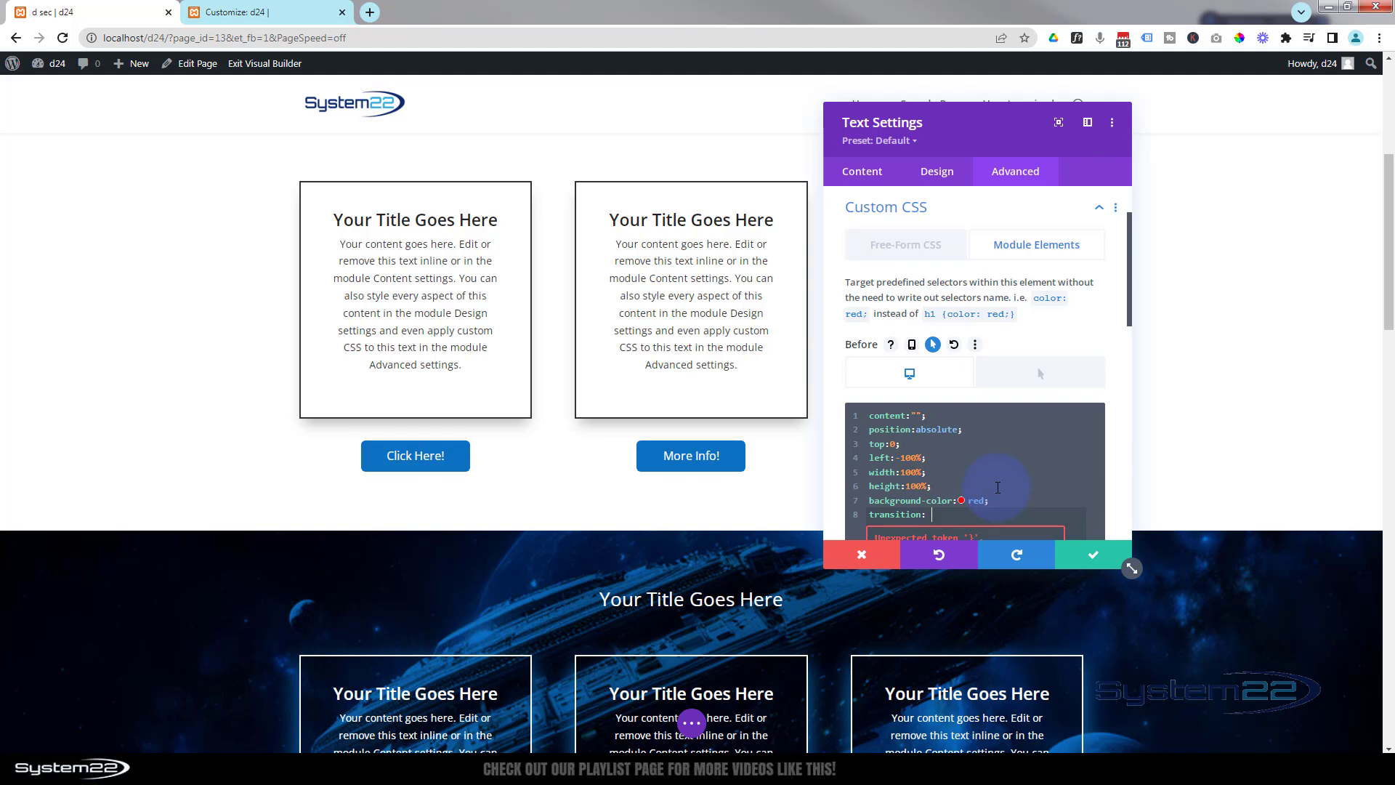
pyautogui.write('left ')
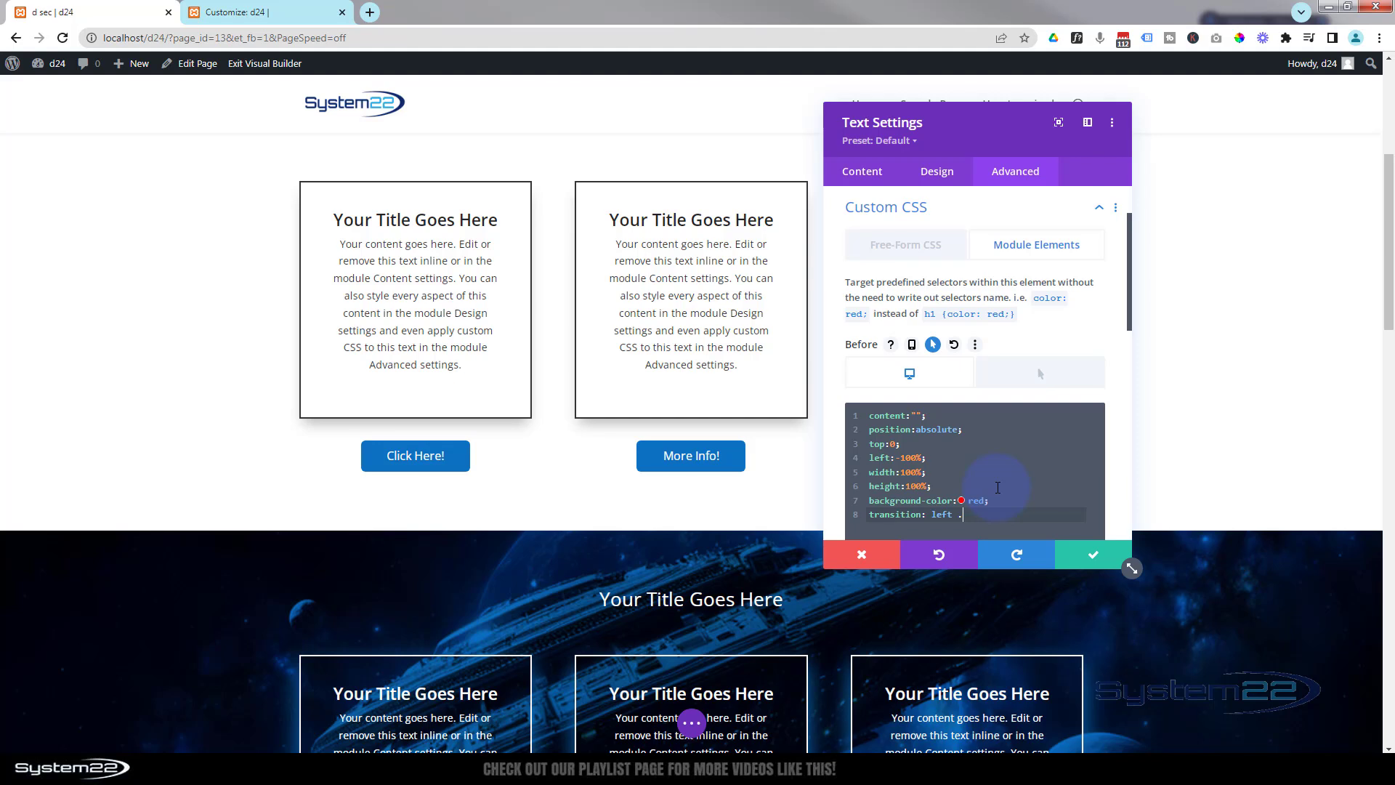
pyautogui.write('.3s ease;')
pyautogui.click(1022, 378)
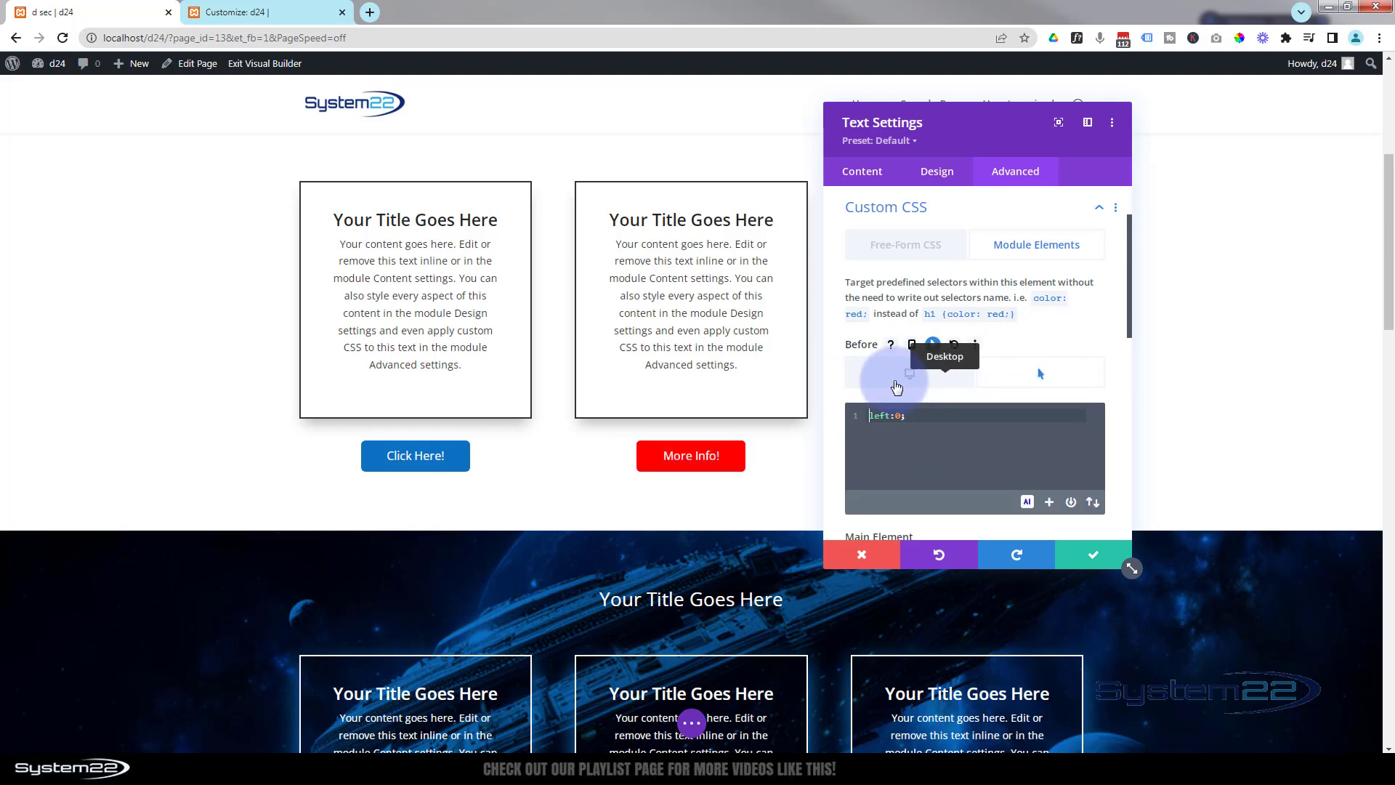
pyautogui.click(899, 376)
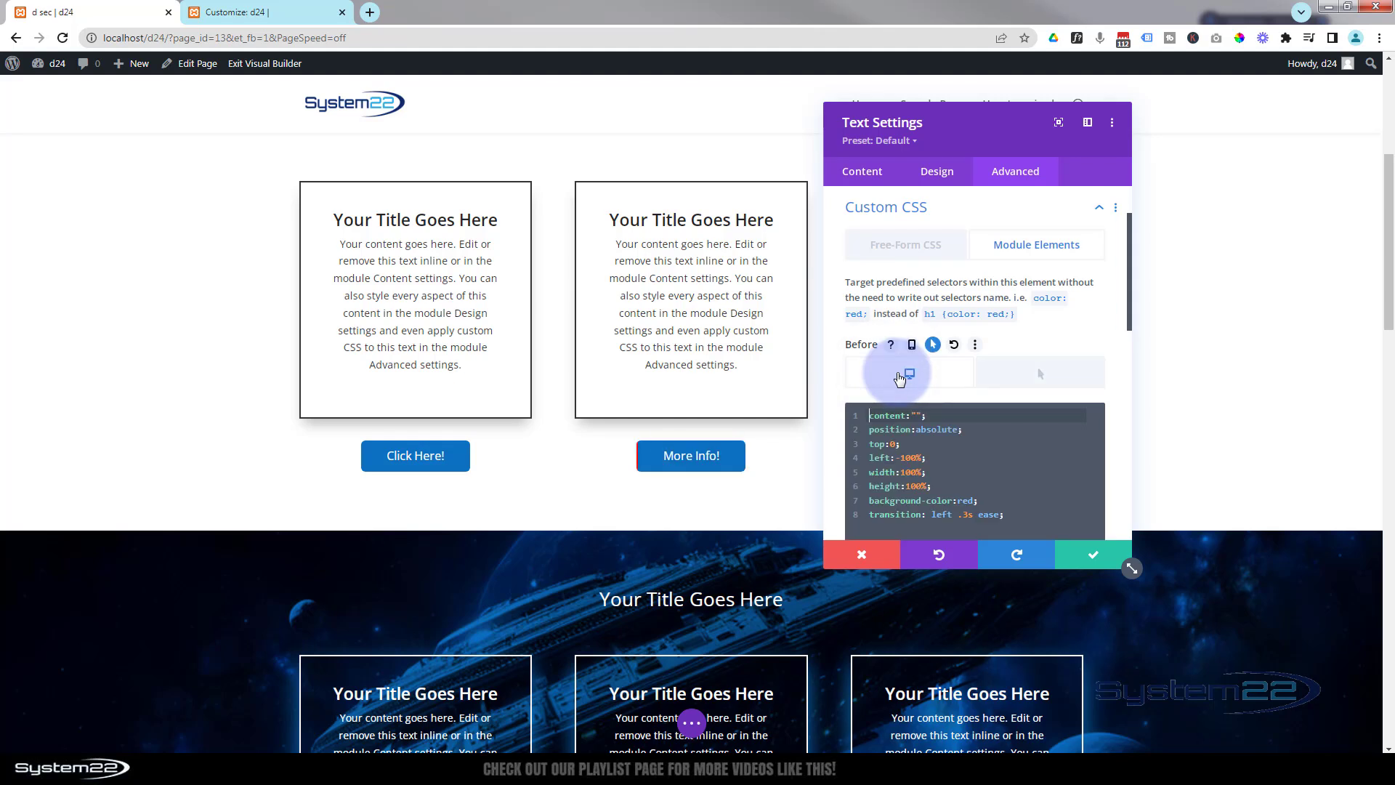
# Set the duration of the Before element's left transition to .5s and preview the change between desktop and hover.
pyautogui.click(959, 512)
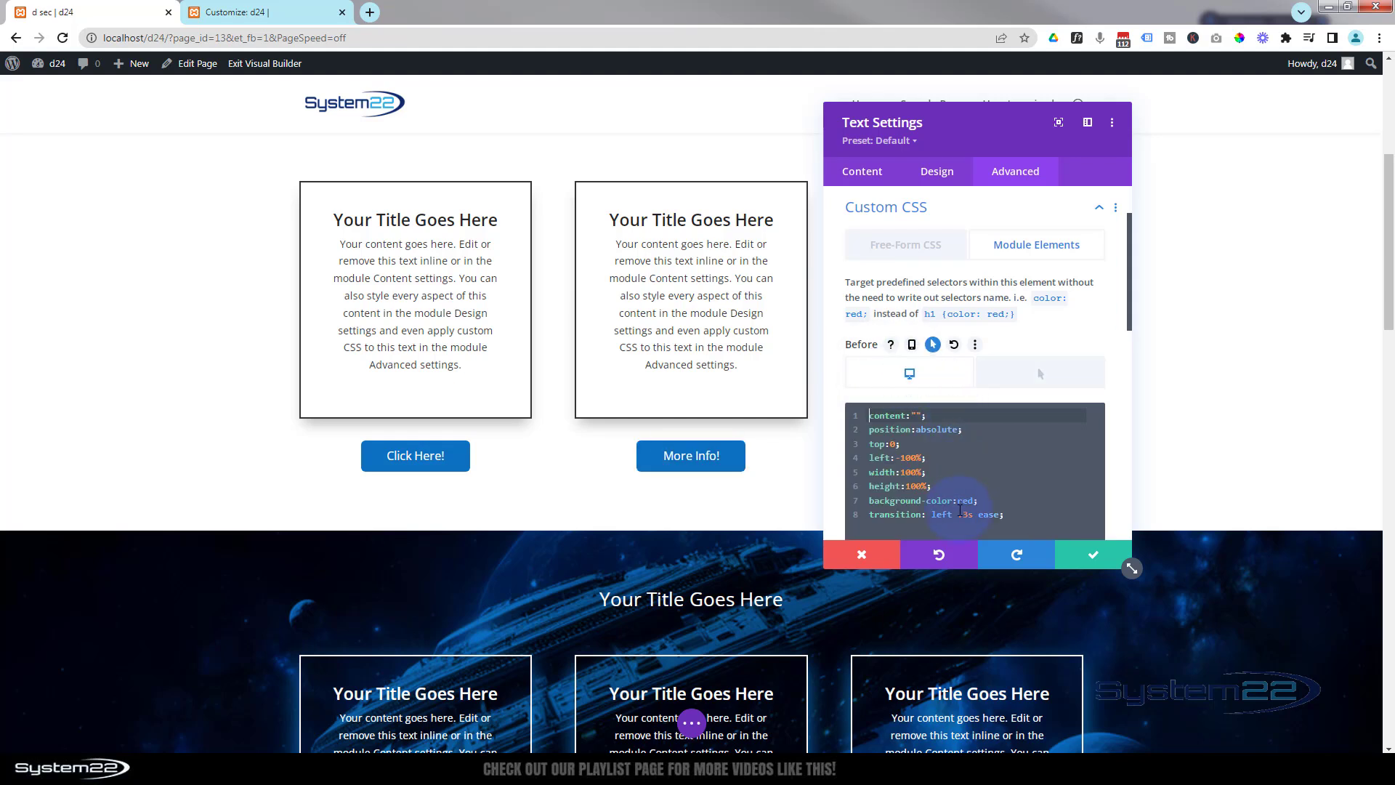
pyautogui.moveTo(964, 515); pyautogui.dragTo(969, 516)
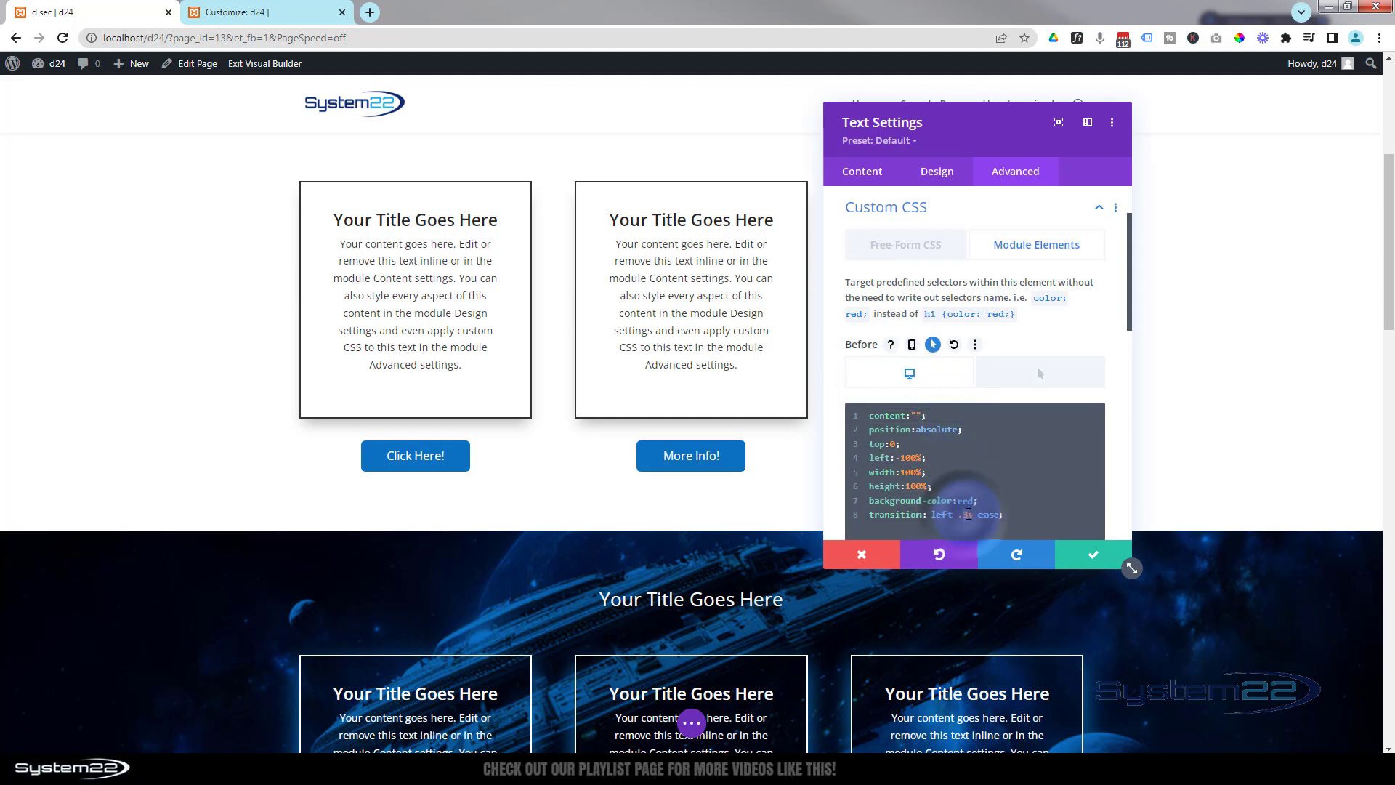
pyautogui.write('5')
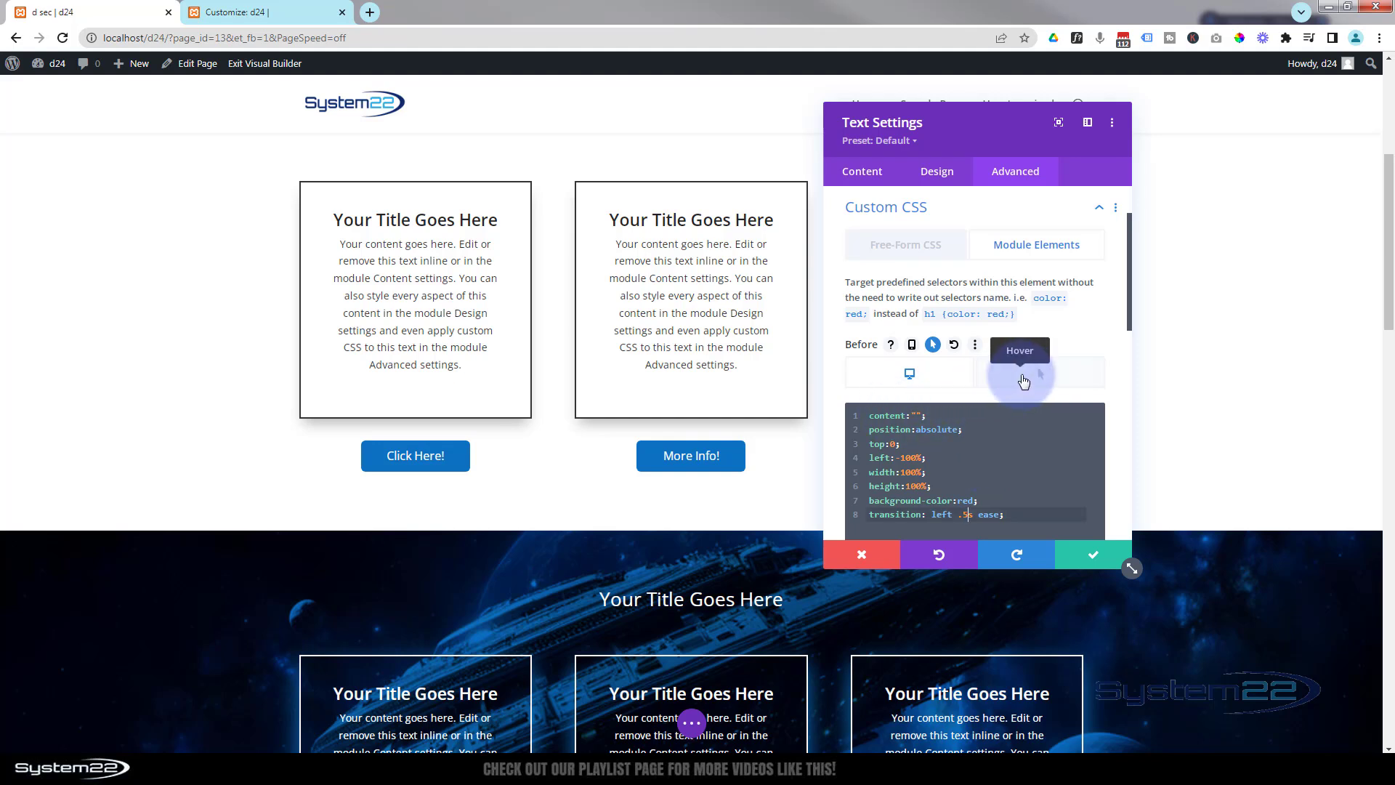
pyautogui.click(1023, 380)
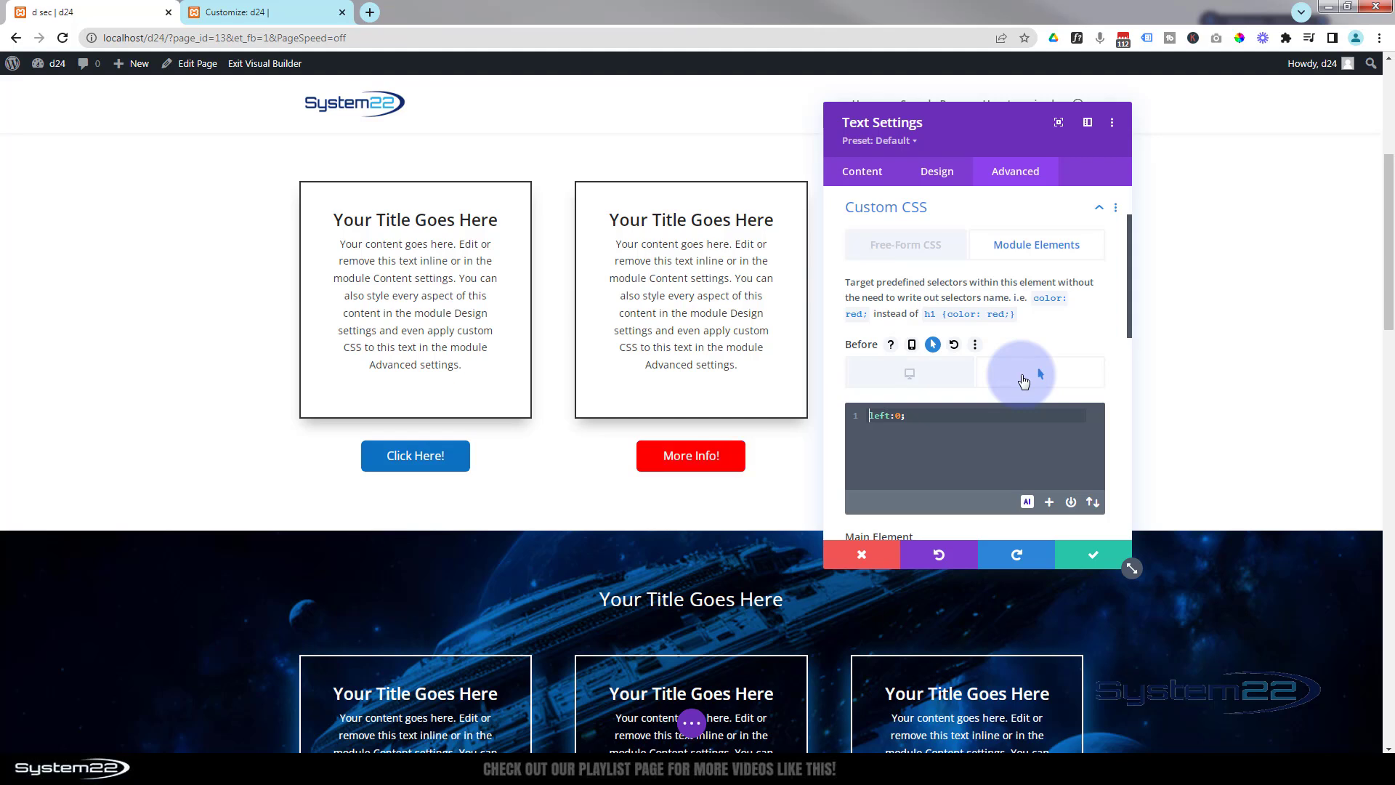
pyautogui.click(935, 385)
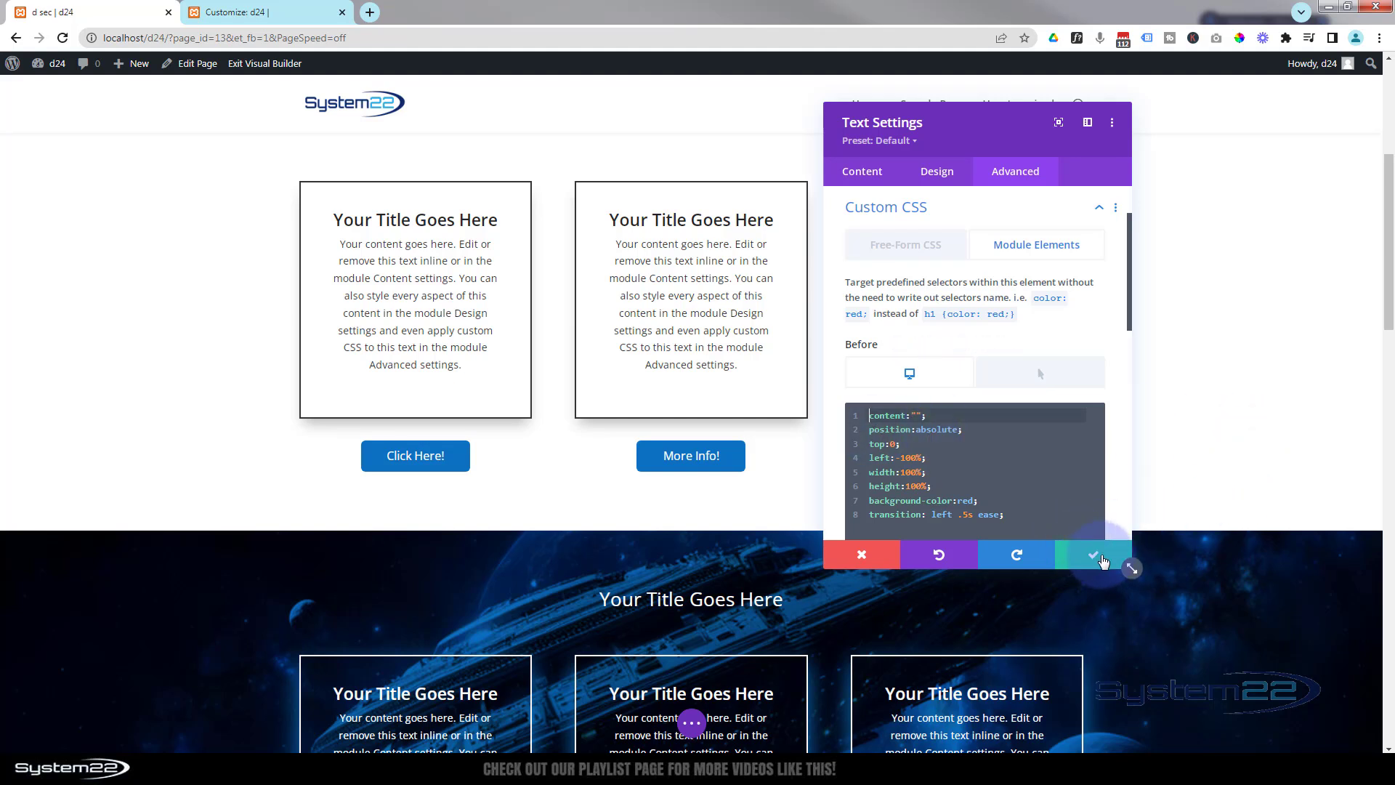
# Save the module settings and the page, and exit the Visual Builder to view the "More Info!" button on the live page.
pyautogui.click(1102, 560)
pyautogui.click(1091, 555)
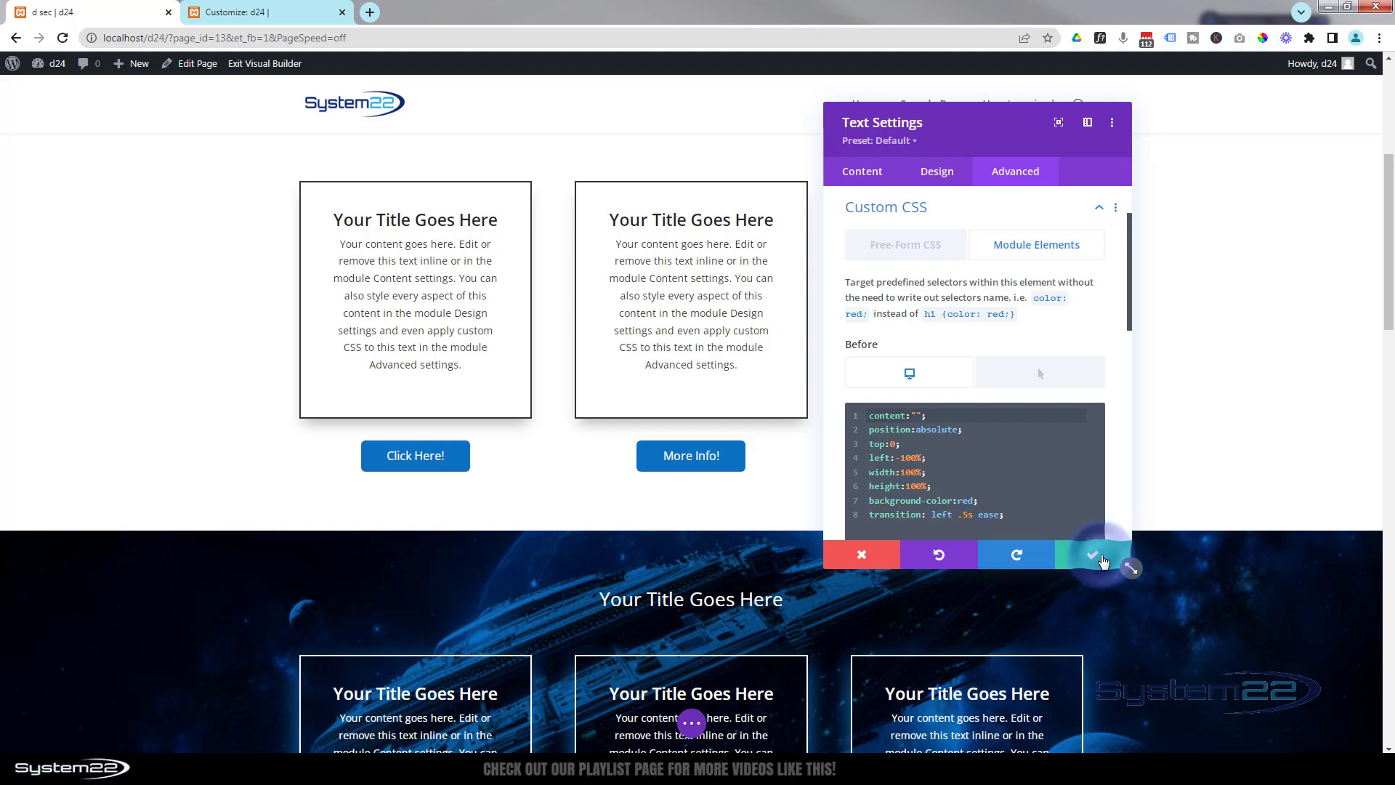
pyautogui.click(691, 722)
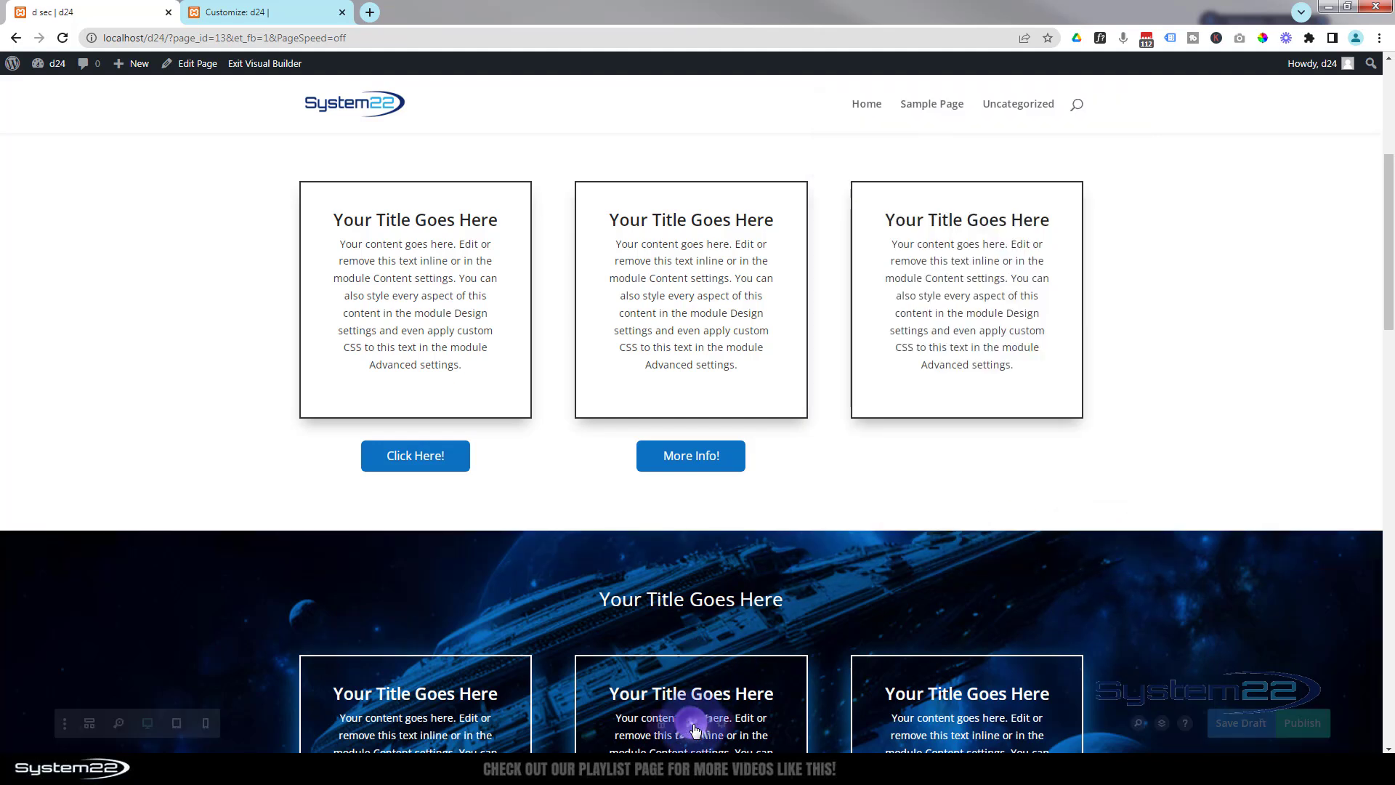
pyautogui.click(1264, 726)
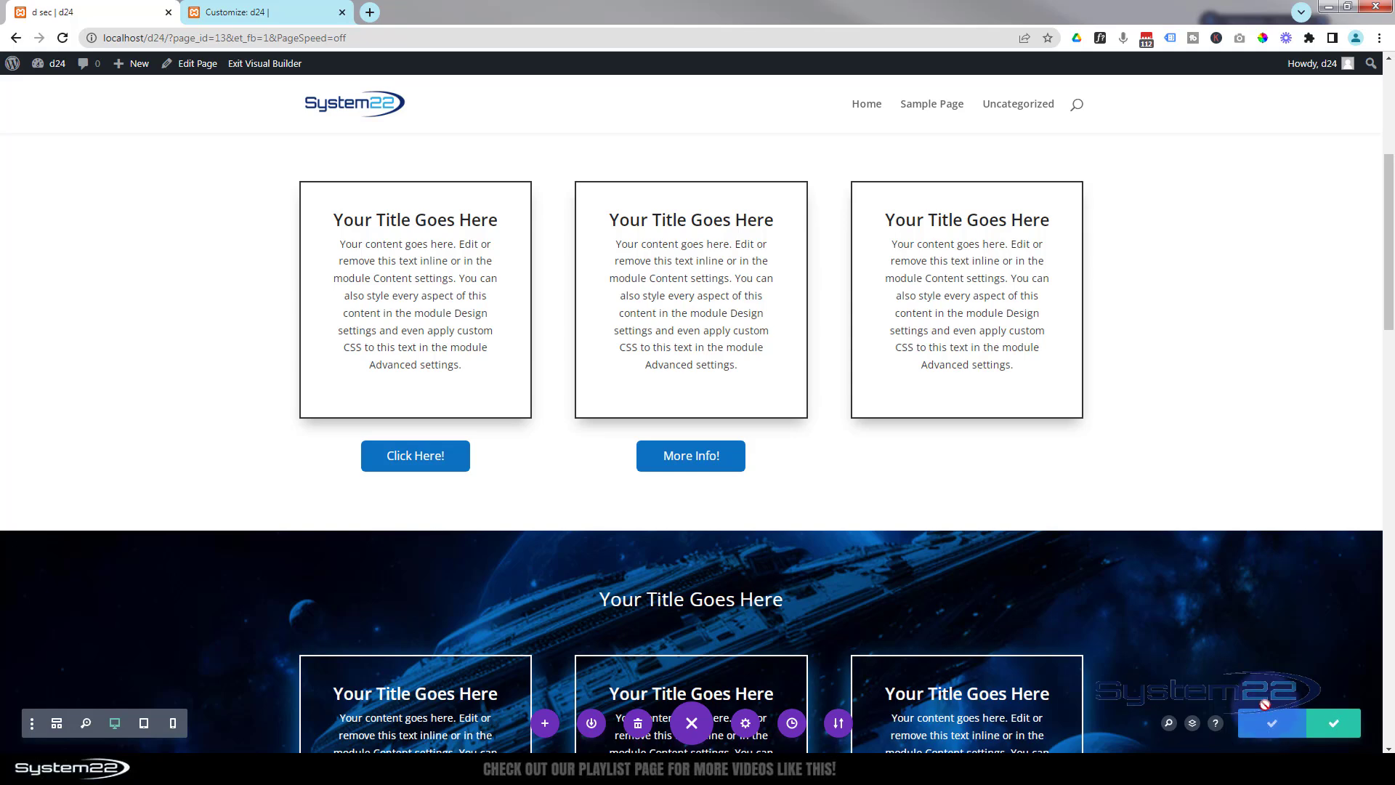
pyautogui.click(263, 63)
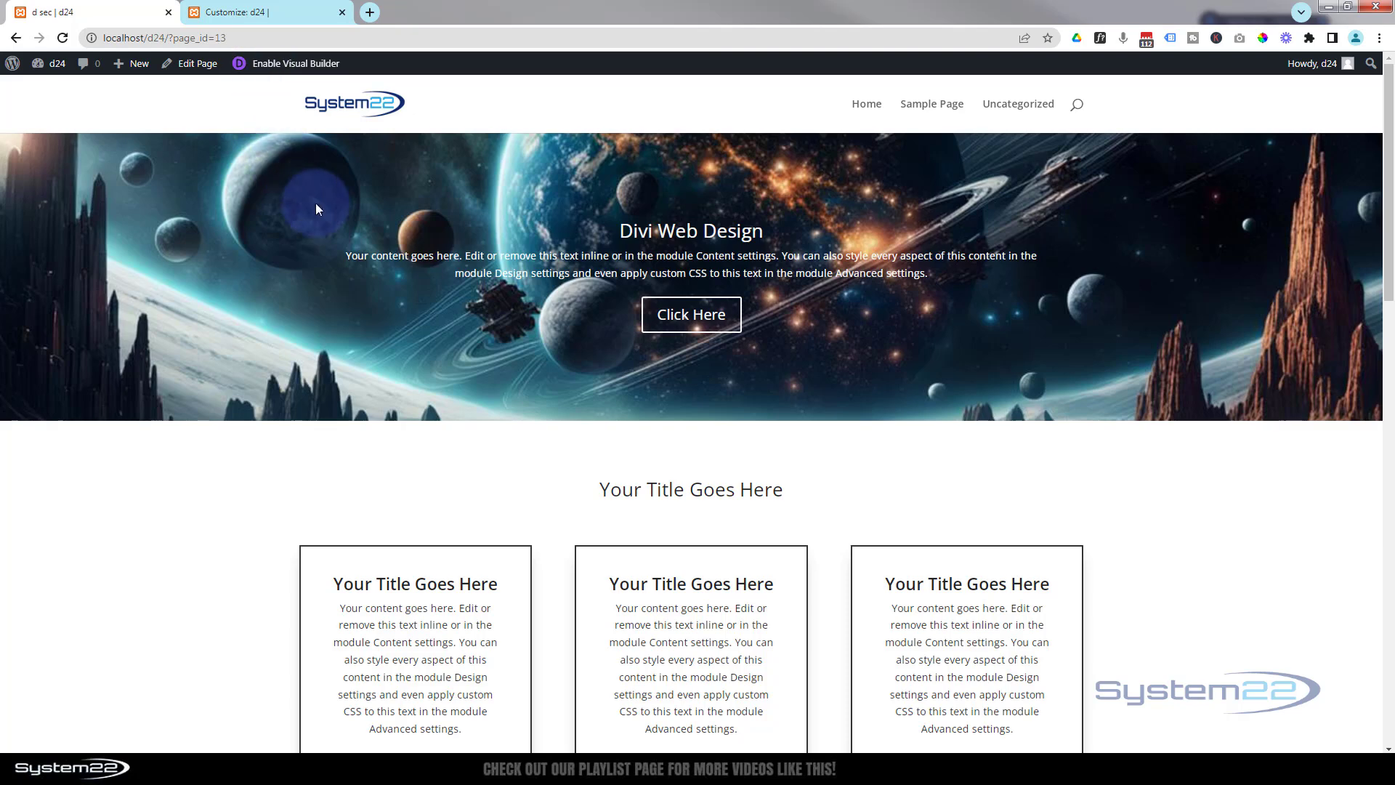
pyautogui.scroll(-5, 316, 204)
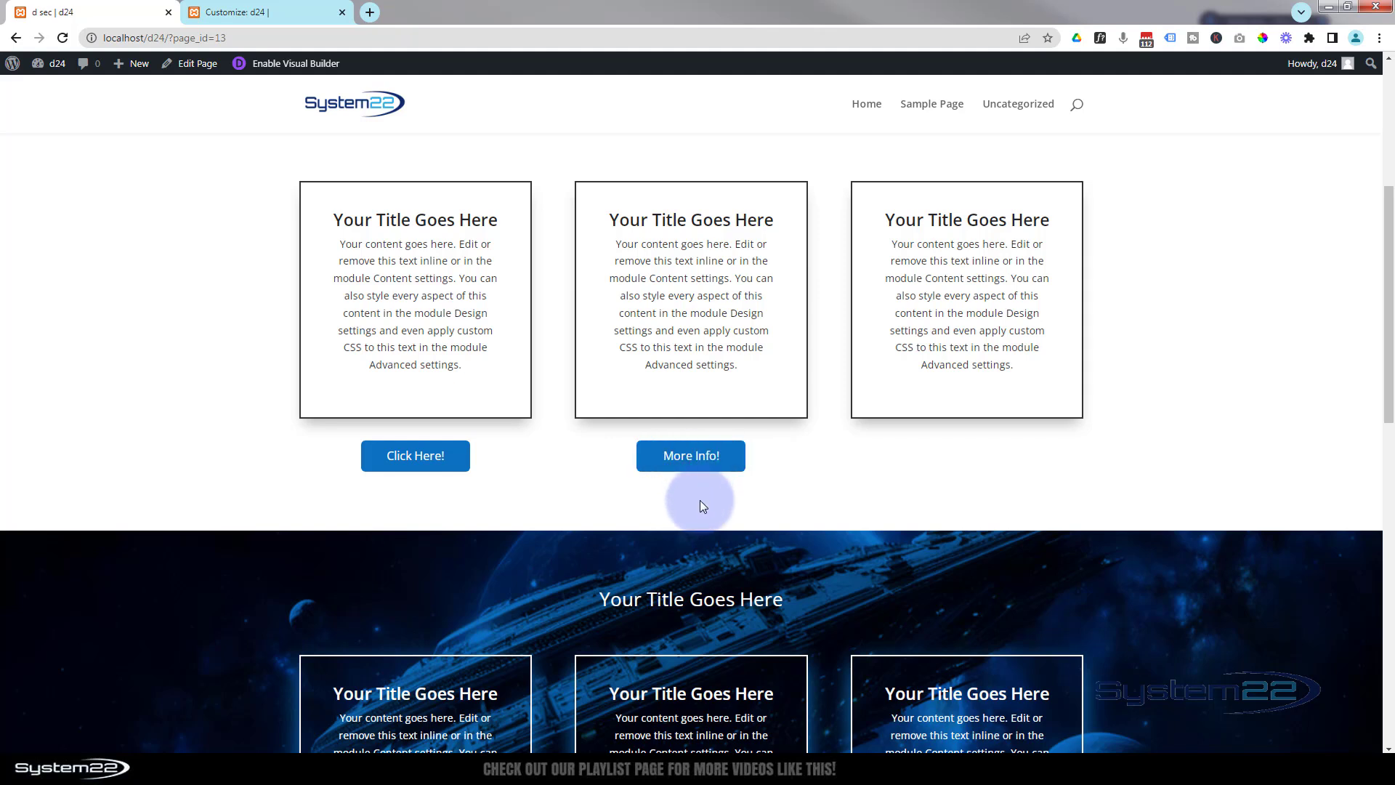
# Reopen the page in the Visual Builder at the row with the "More Info!" button.
pyautogui.click(293, 65)
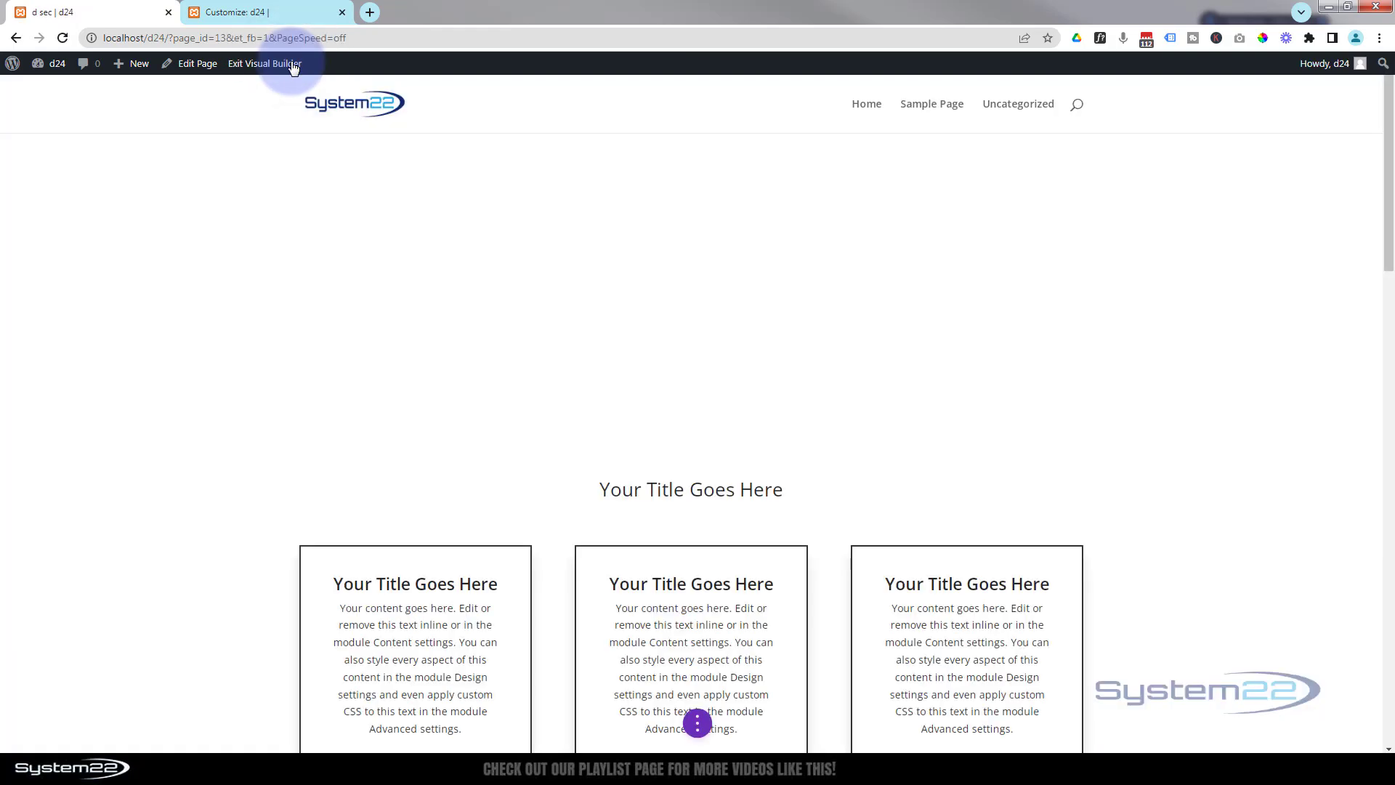
pyautogui.scroll(-2, 574, 271)
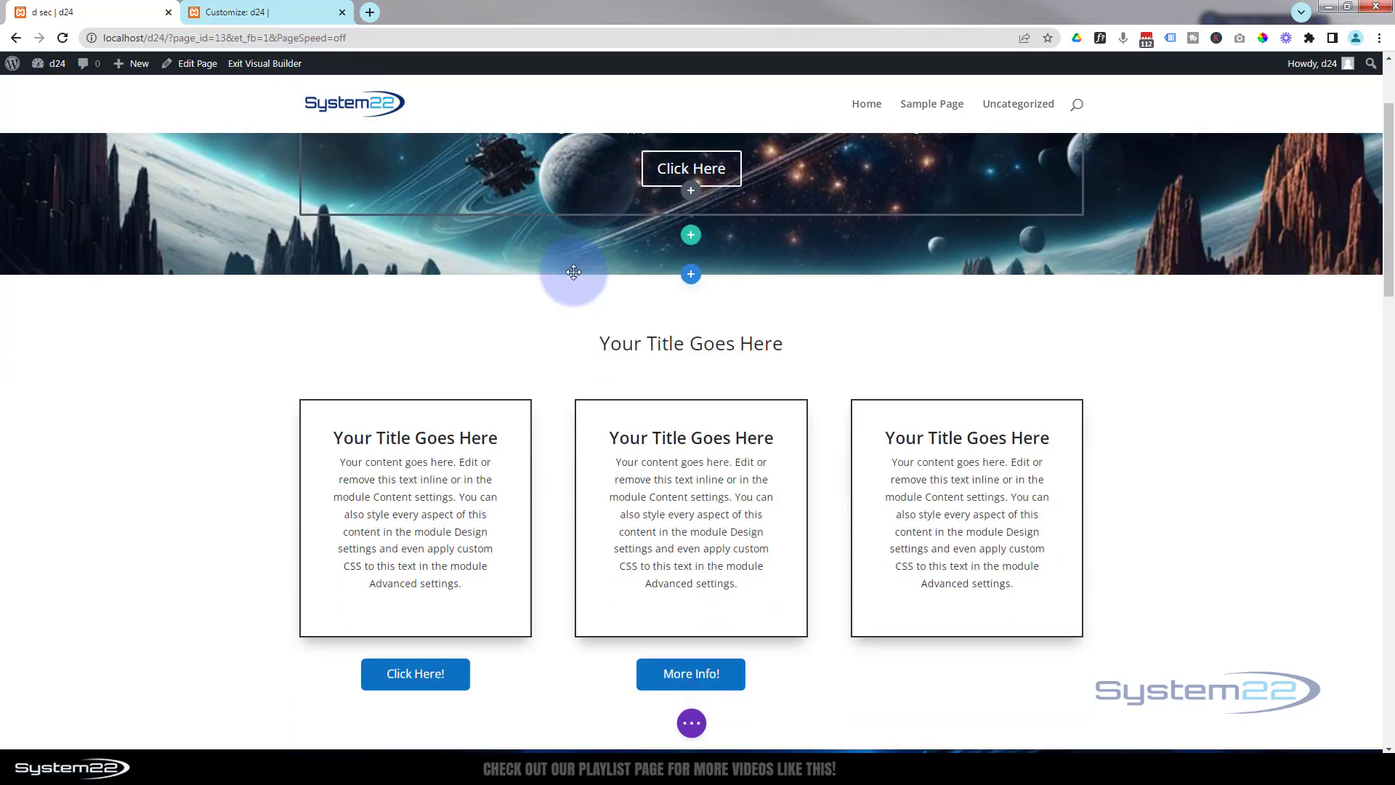
pyautogui.scroll(-4, 574, 272)
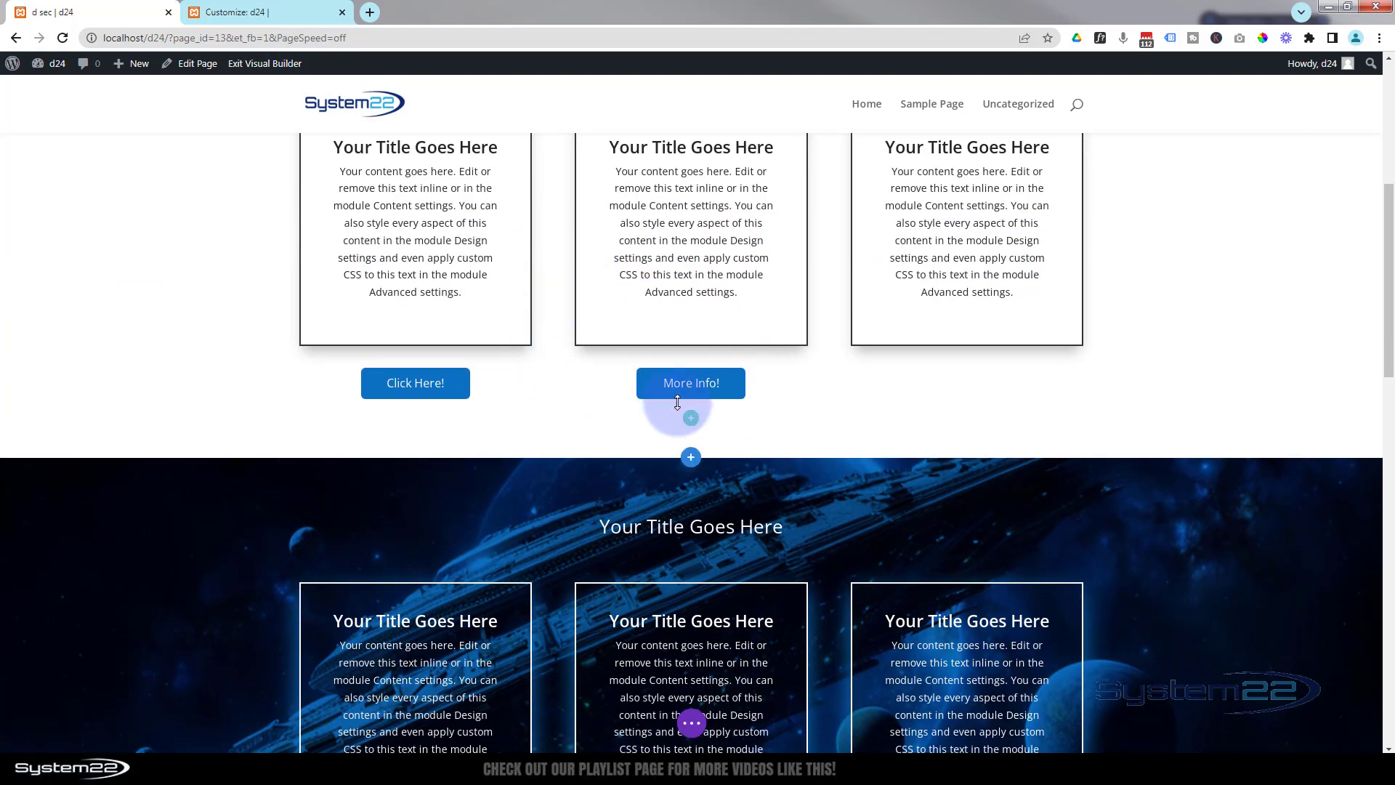
# Examine the options for saving the "More Info!" module to the library and for inserting a module in the third column, and dismiss both.
pyautogui.moveTo(683, 396)
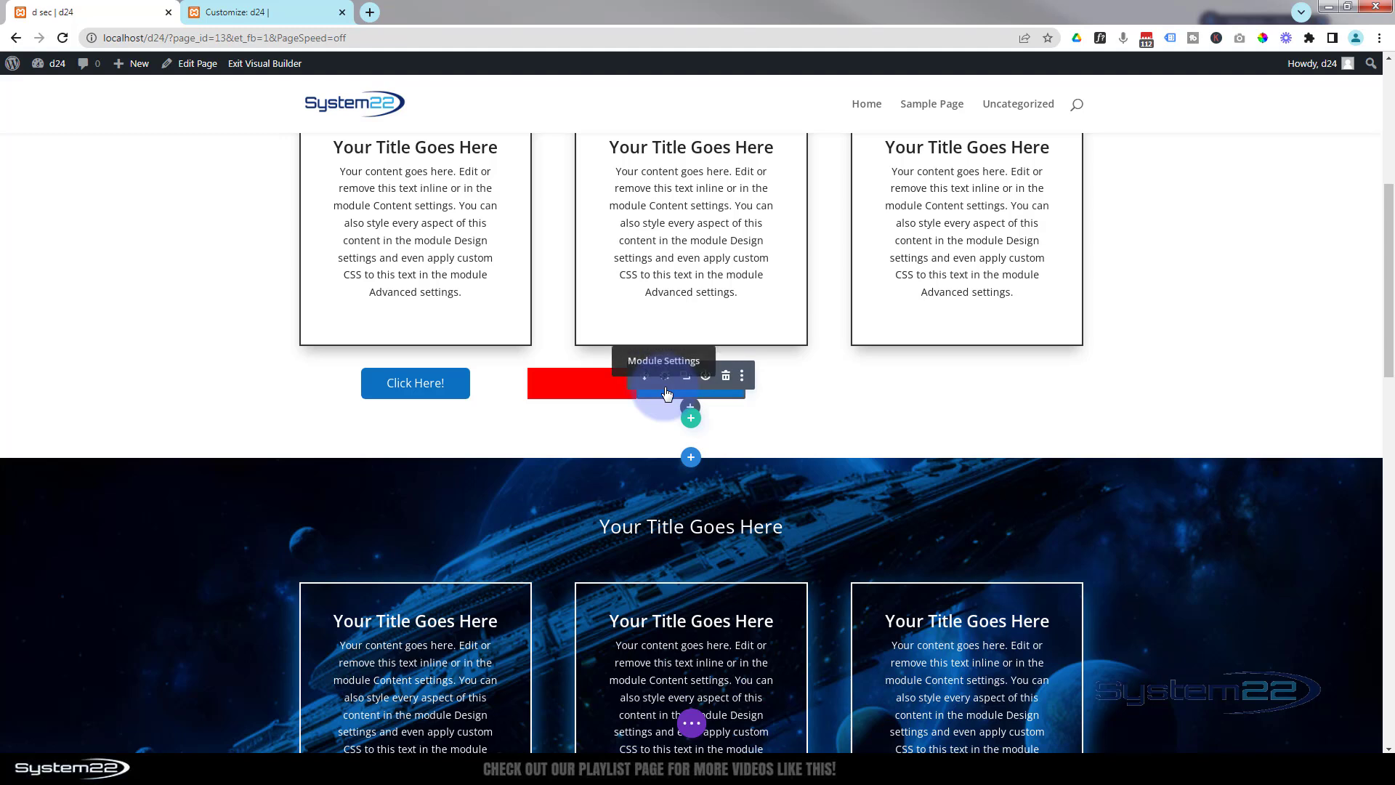
pyautogui.click(705, 375)
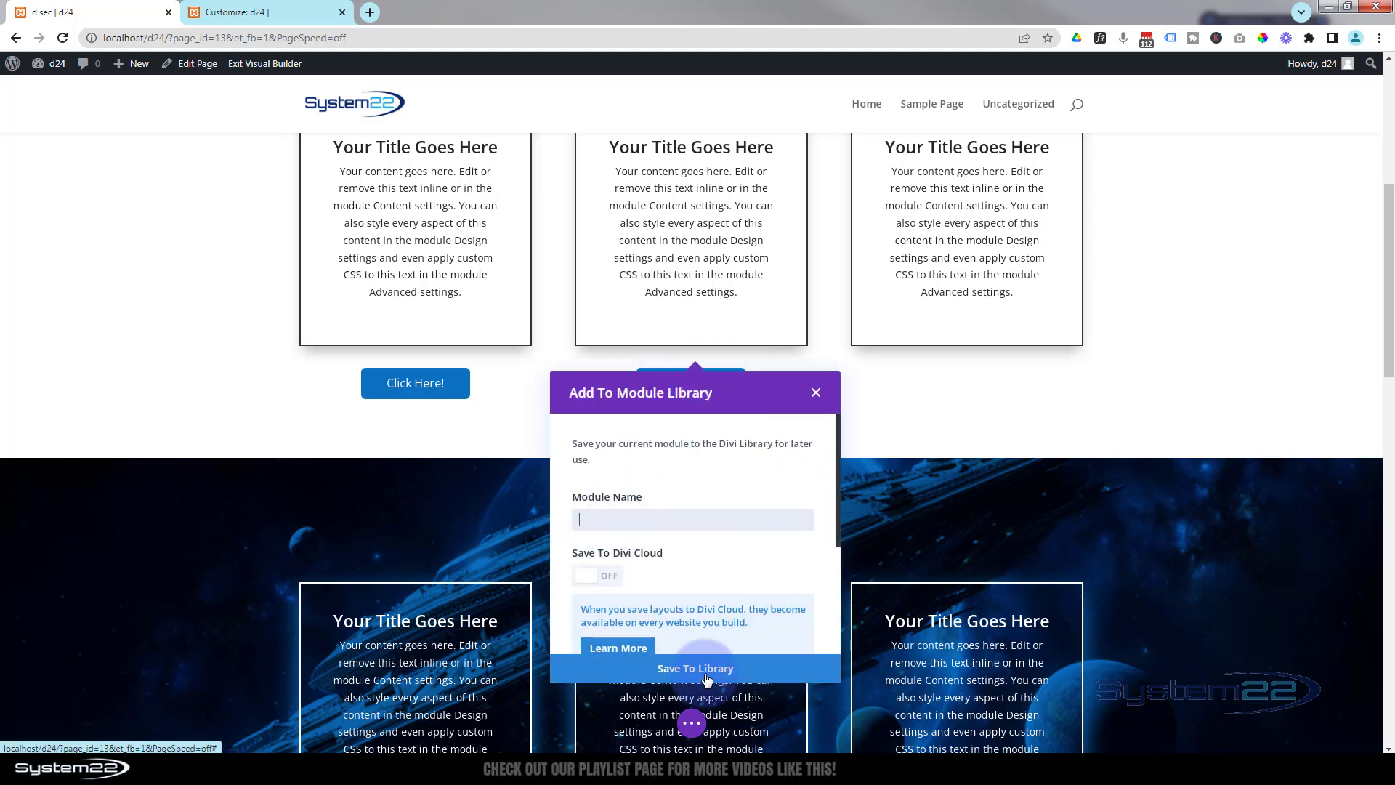
pyautogui.click(816, 396)
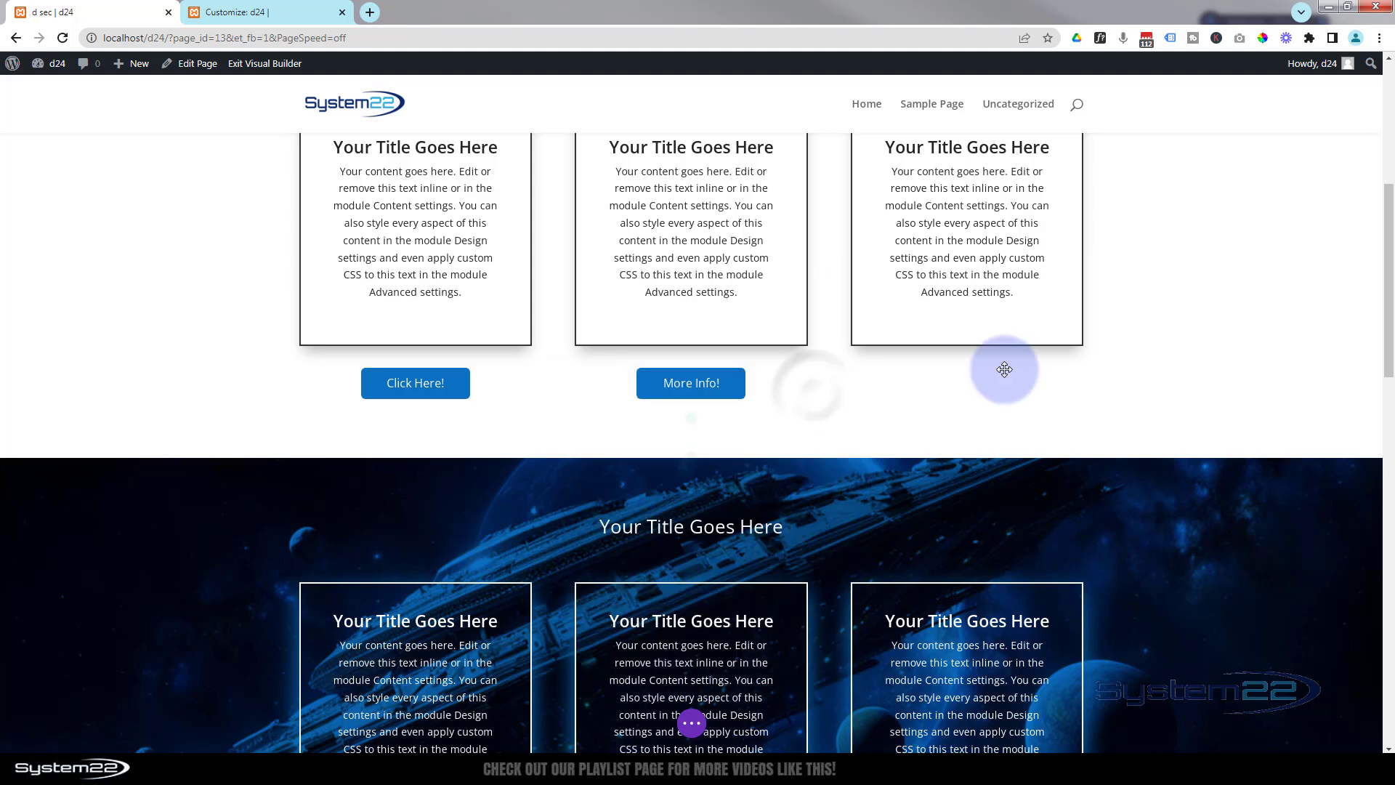
pyautogui.click(944, 320)
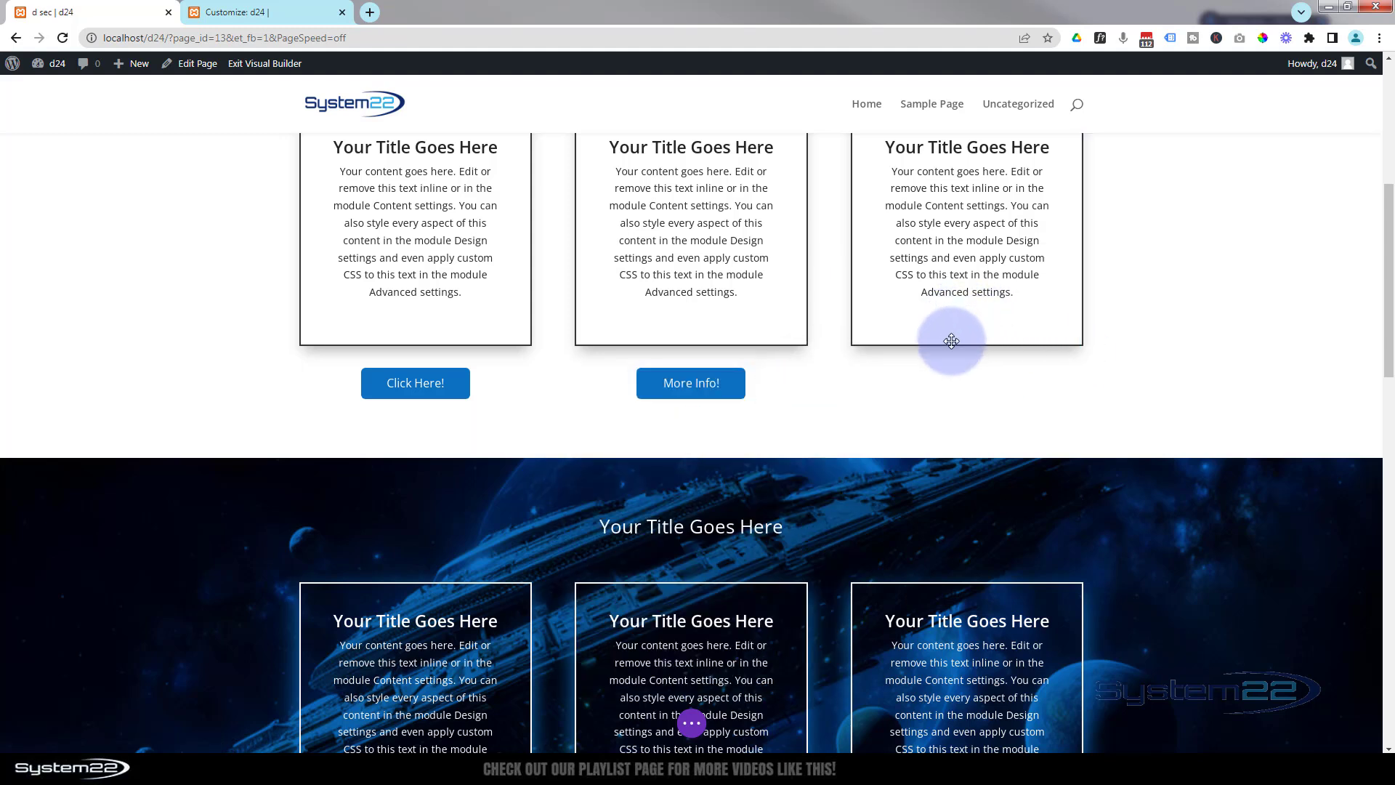
pyautogui.click(957, 315)
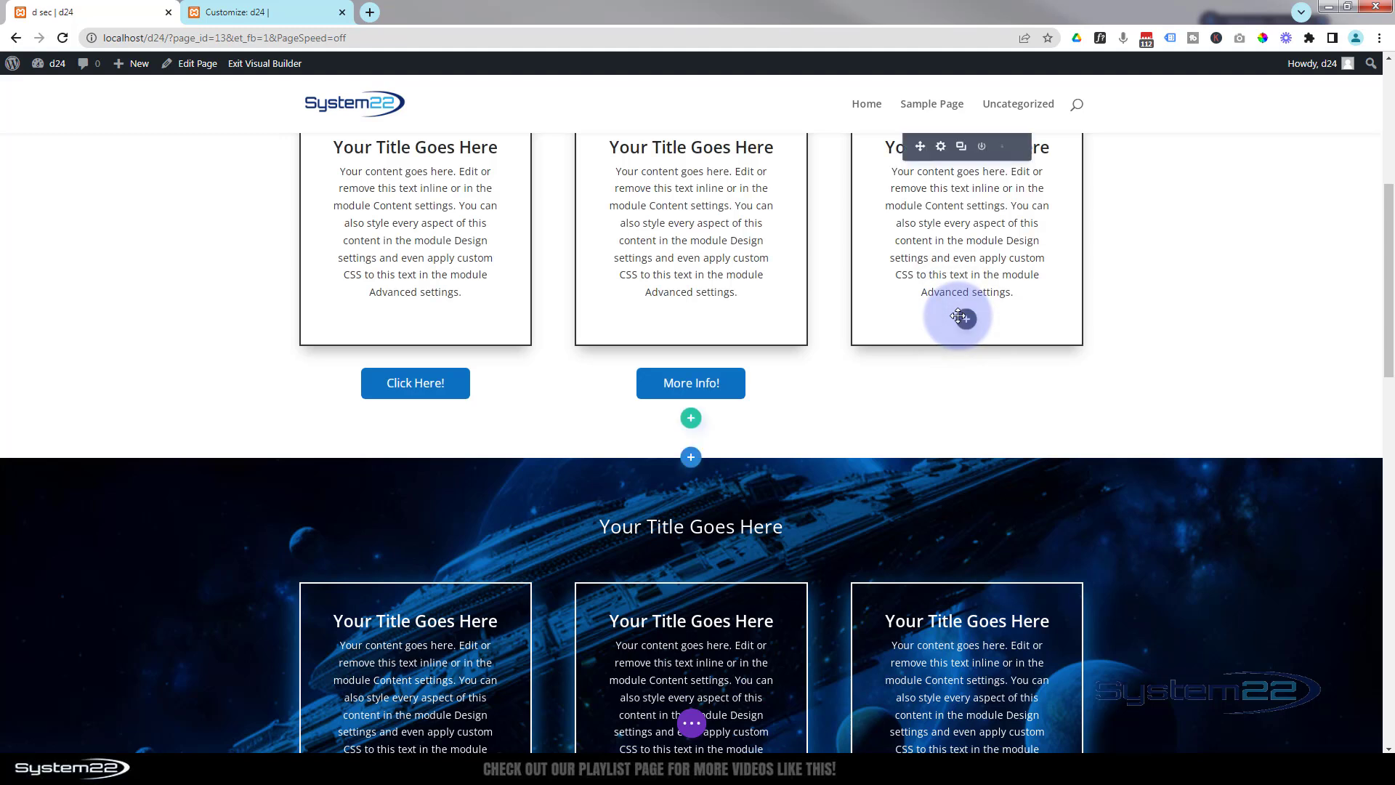
pyautogui.click(966, 320)
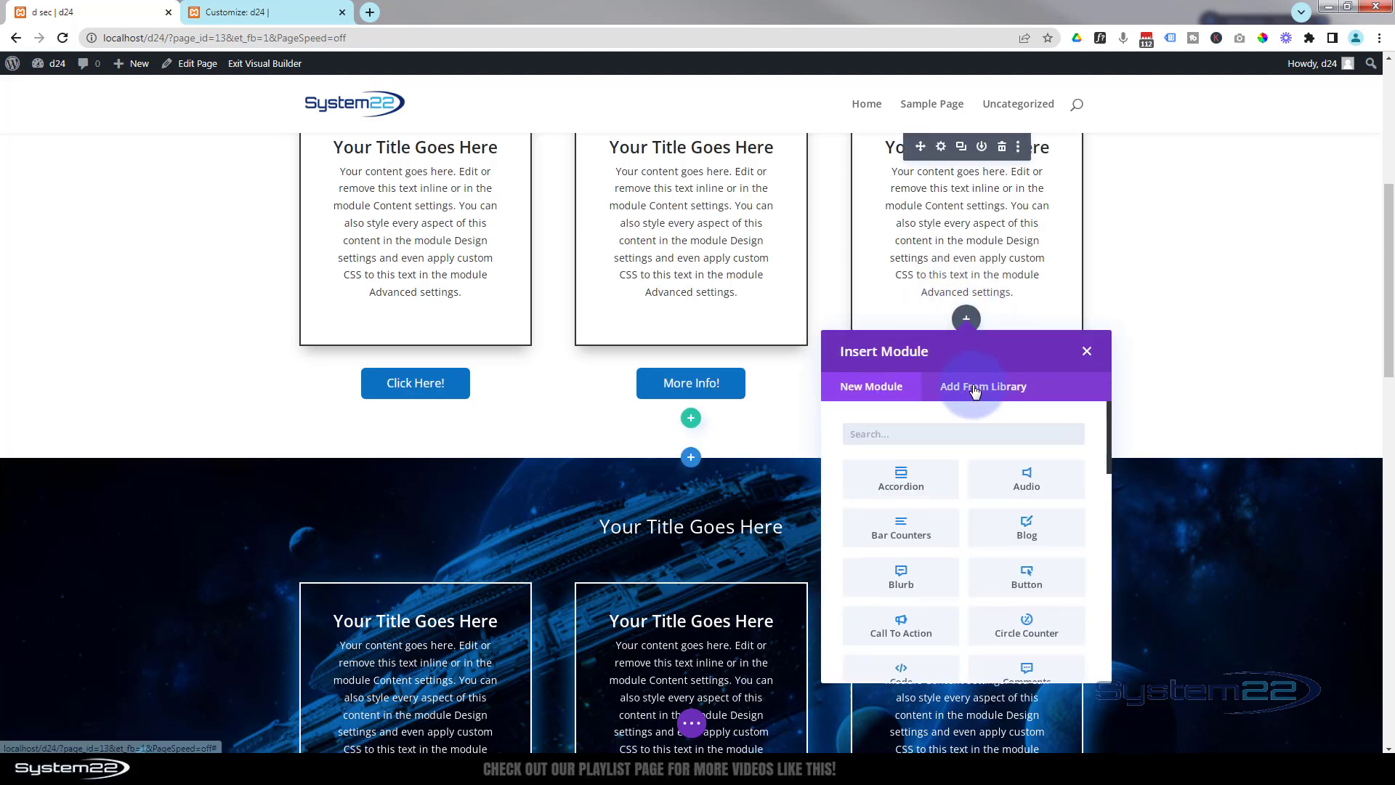
pyautogui.click(1079, 355)
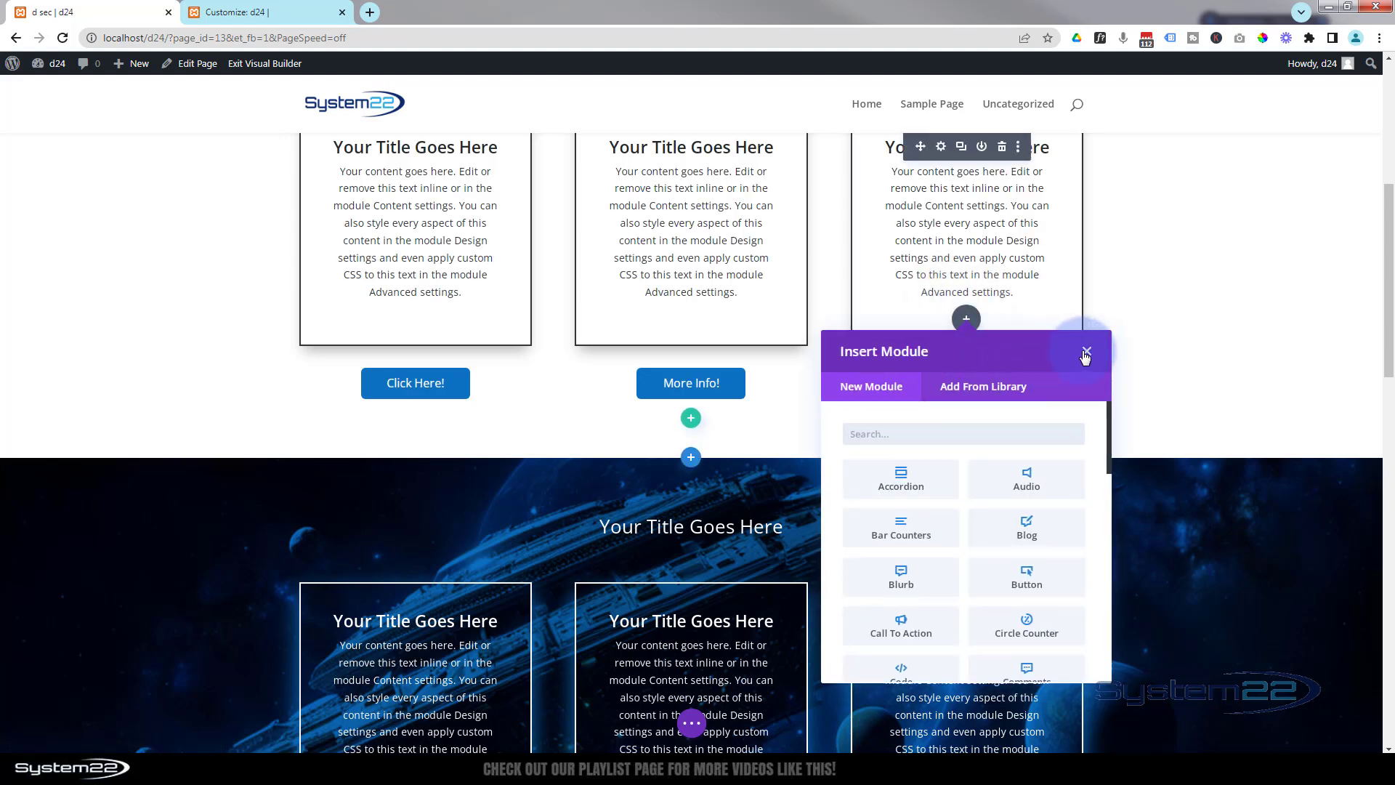
pyautogui.click(1085, 356)
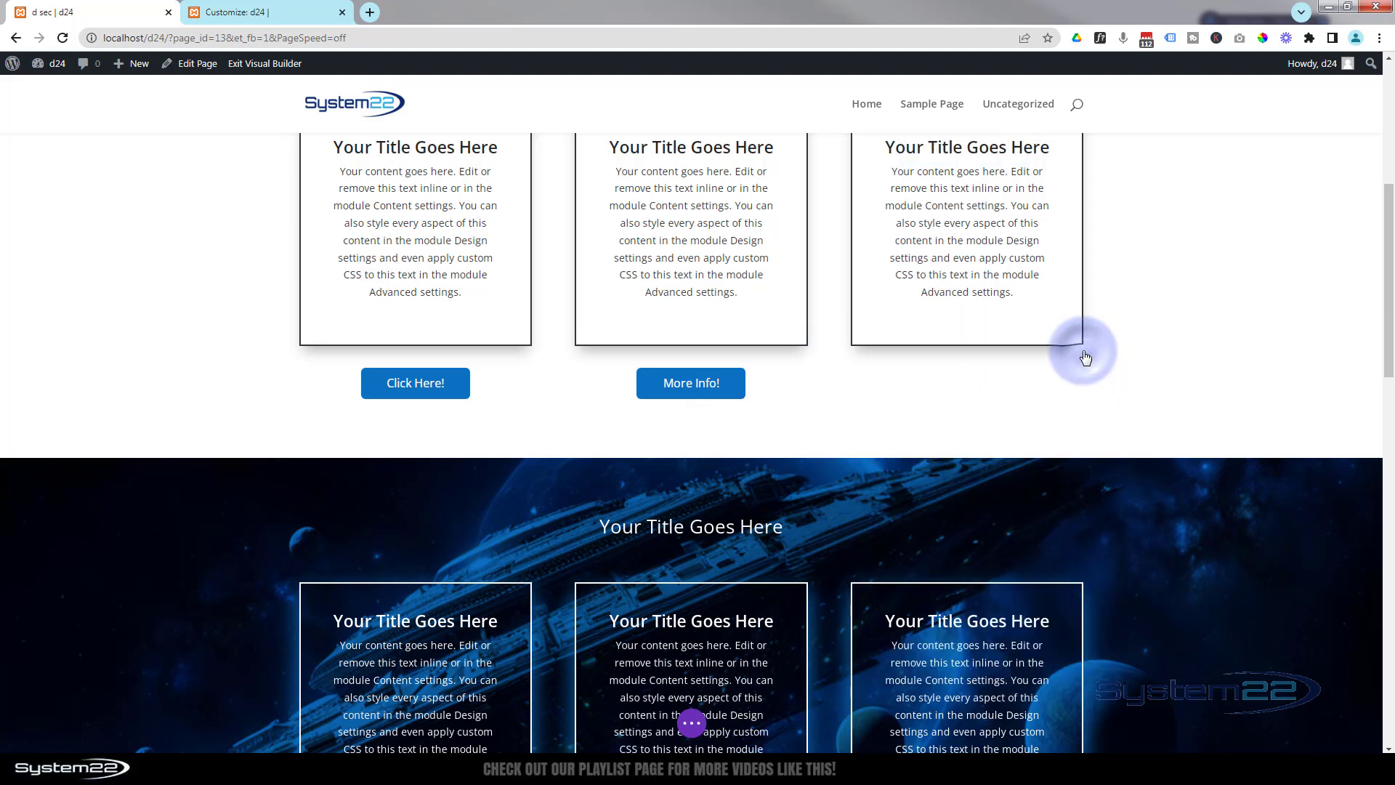
# Duplicate the "More Info!" module and delete the copy.
pyautogui.click(685, 377)
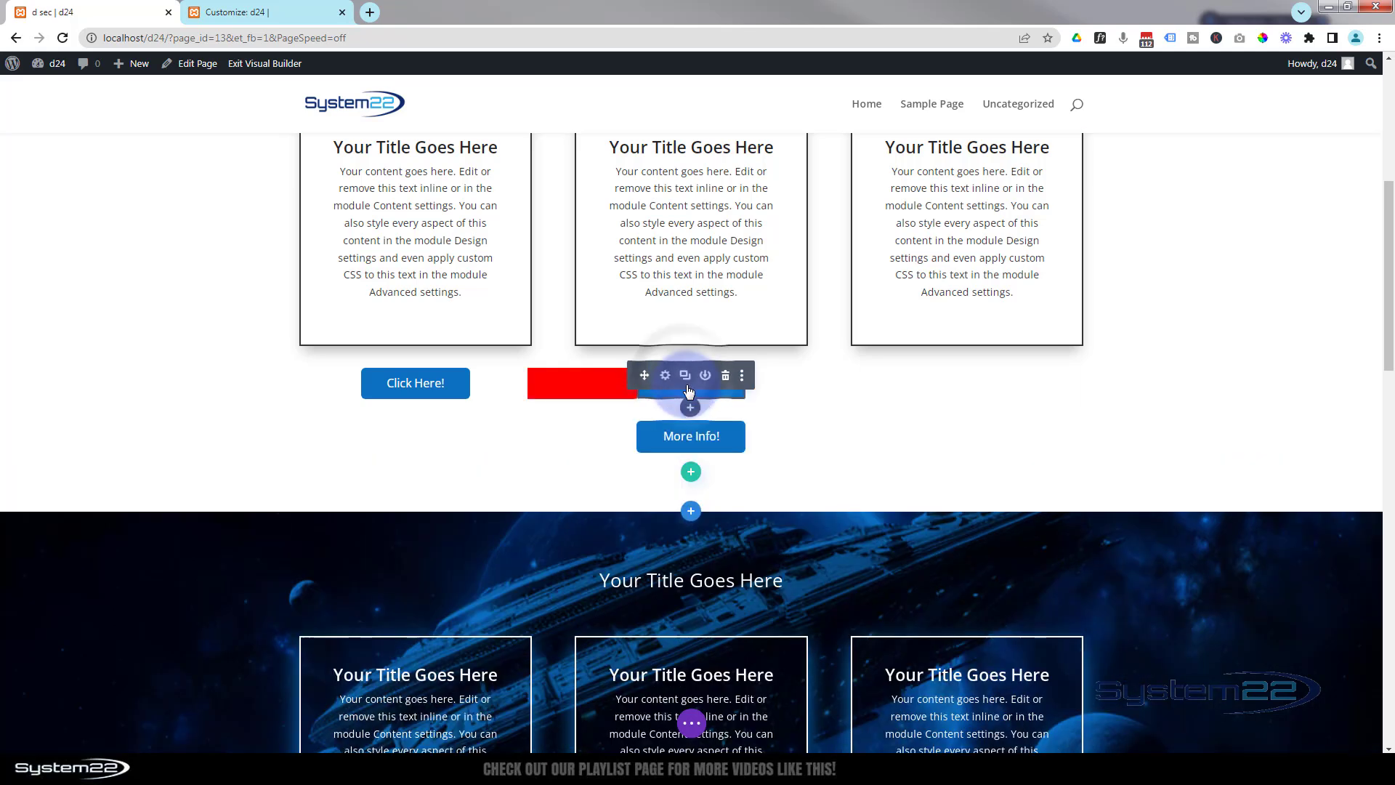
pyautogui.moveTo(646, 429); pyautogui.dragTo(694, 436)
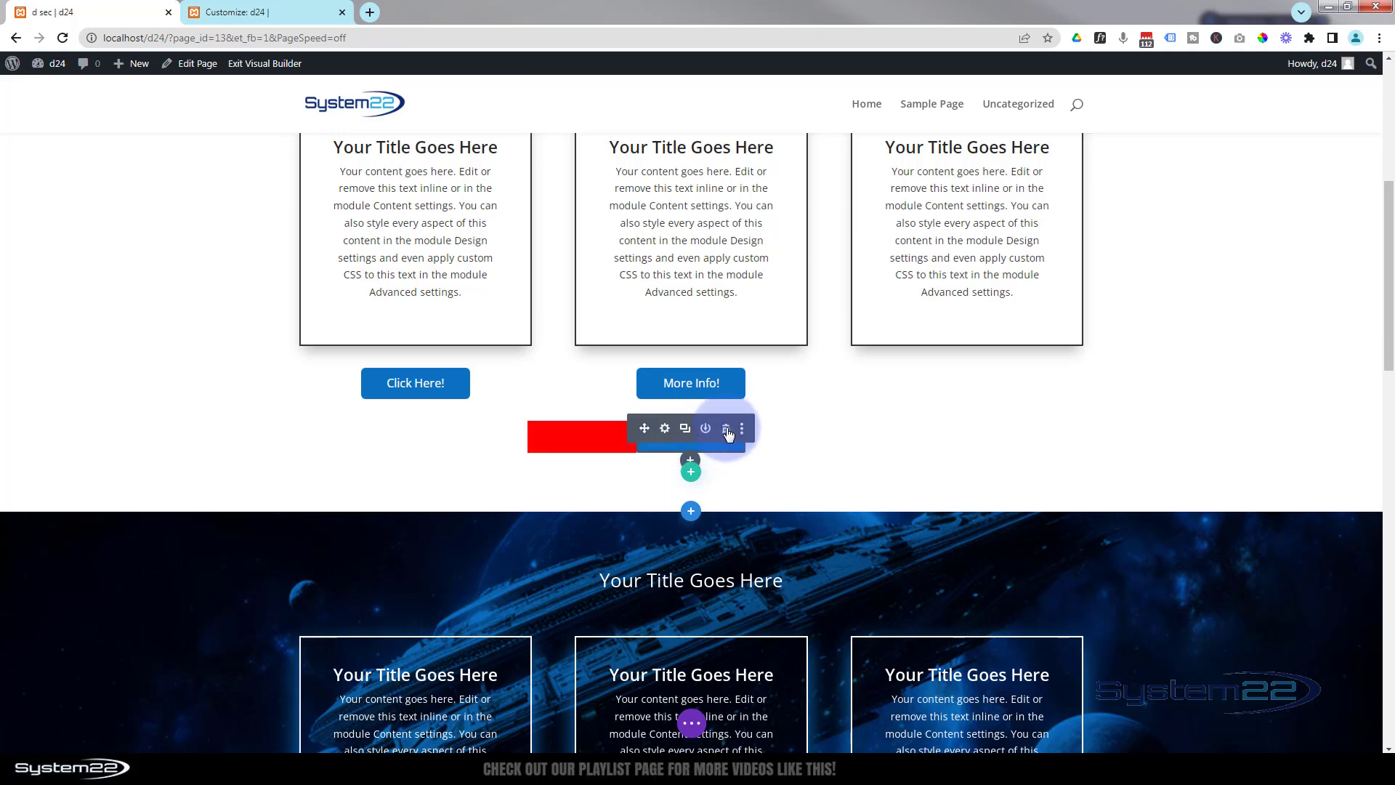
pyautogui.click(726, 429)
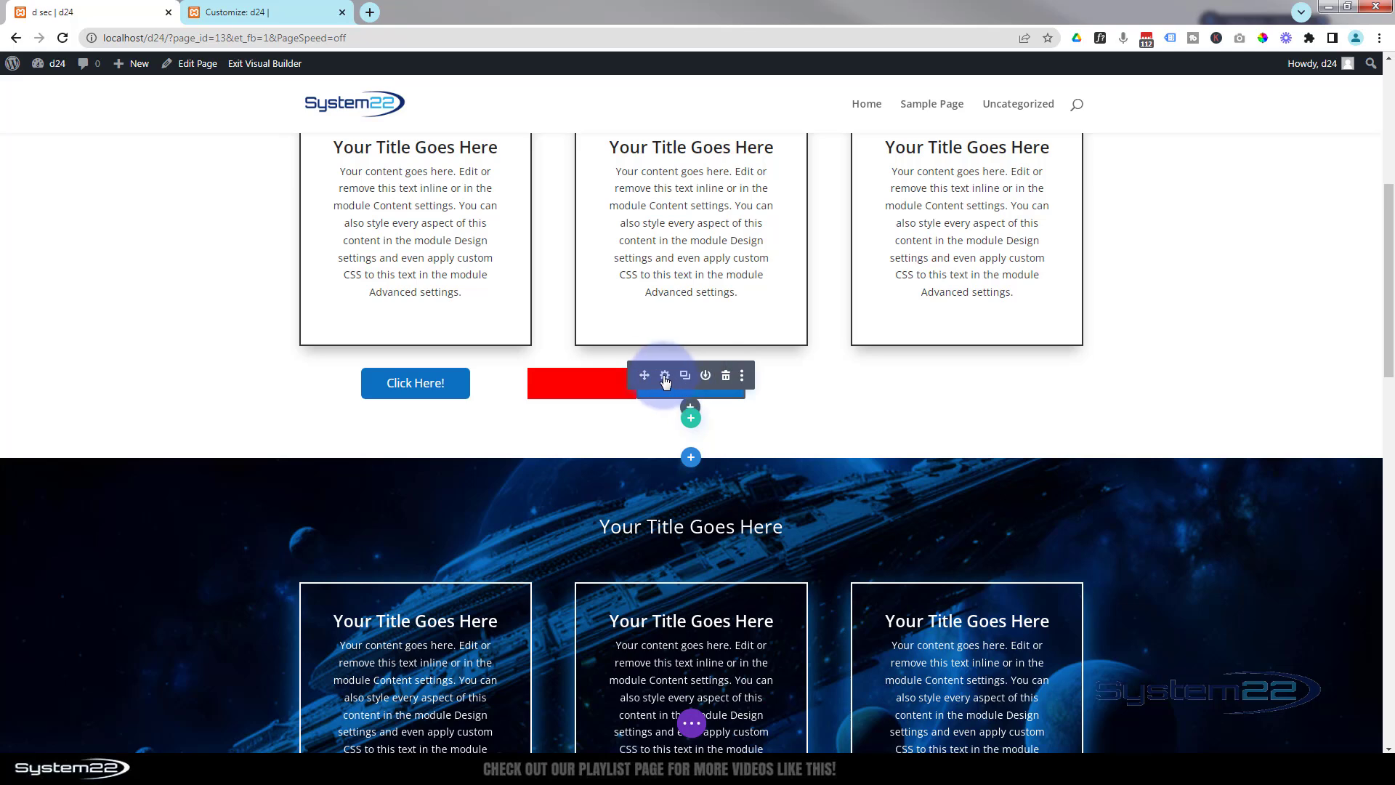
# Create a new preset named "slide bg" from the current styles of the "More Info!" Text module and close its settings.
pyautogui.click(664, 375)
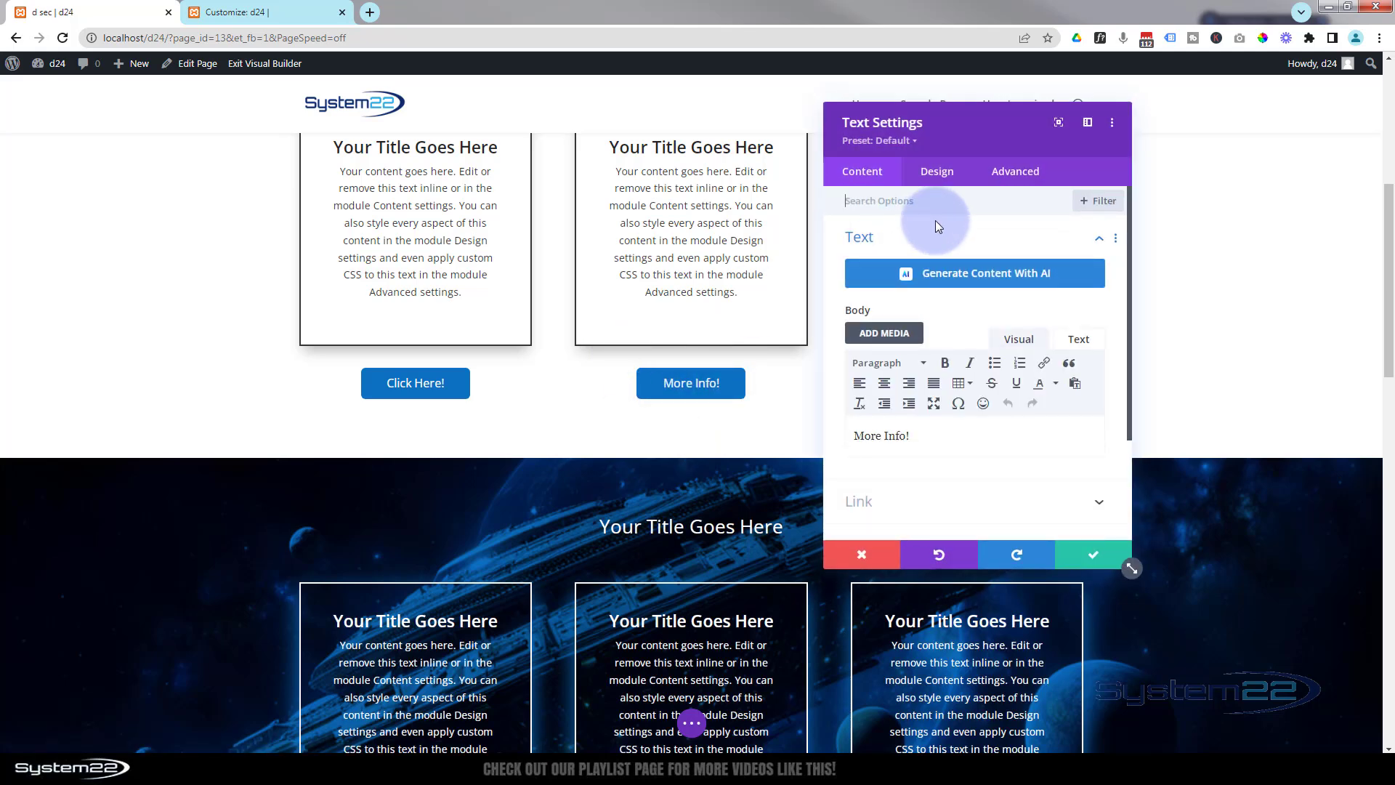
pyautogui.click(903, 144)
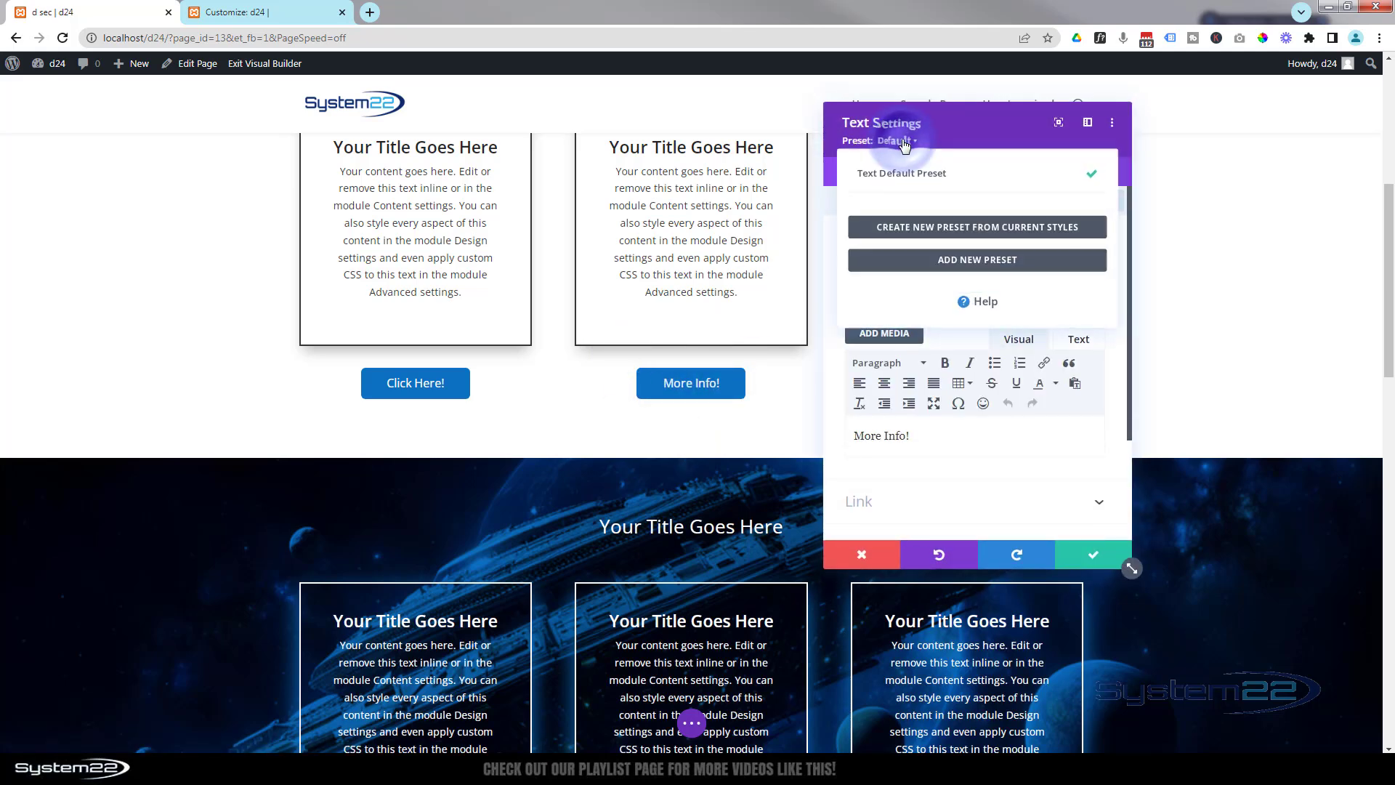
pyautogui.click(998, 228)
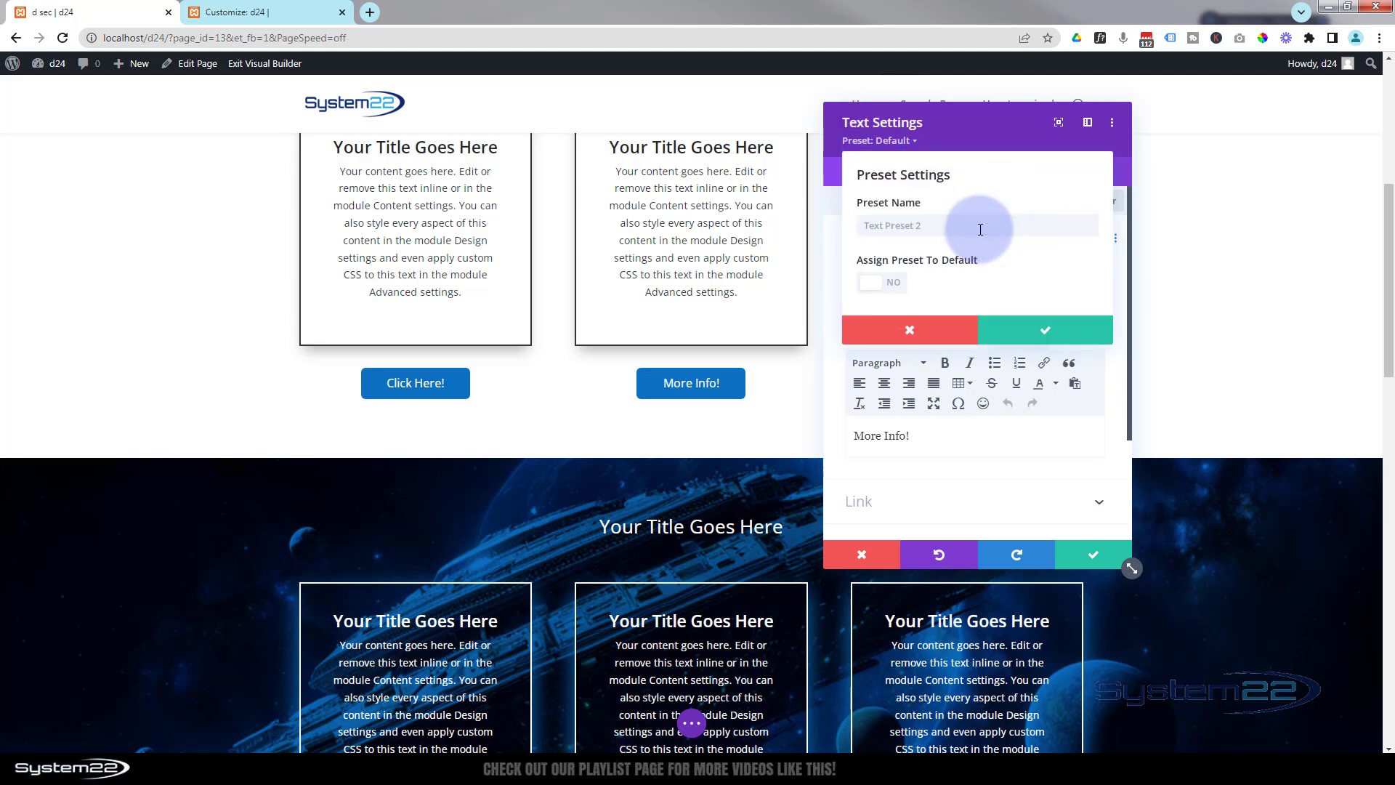
pyautogui.click(965, 215)
pyautogui.write('slide bg')
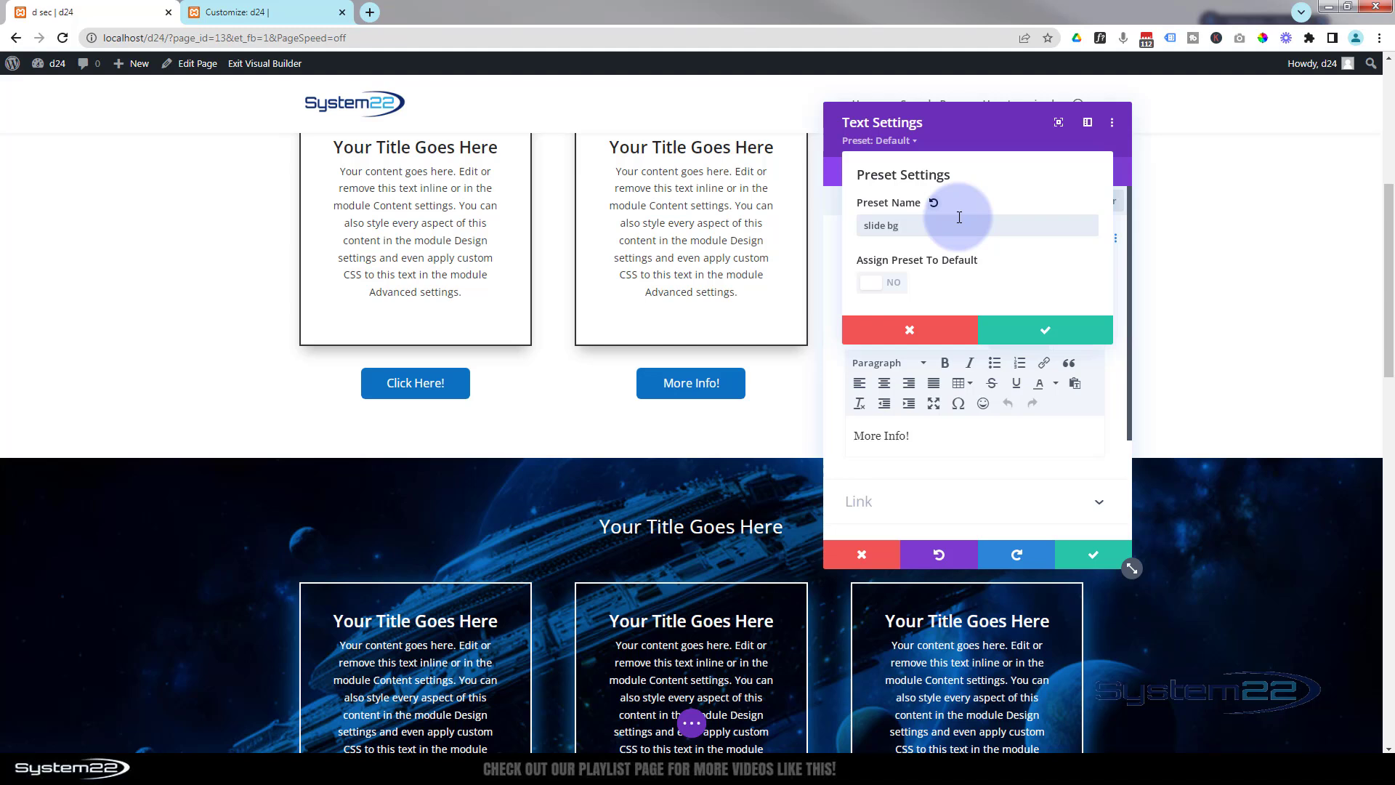
pyautogui.click(1025, 336)
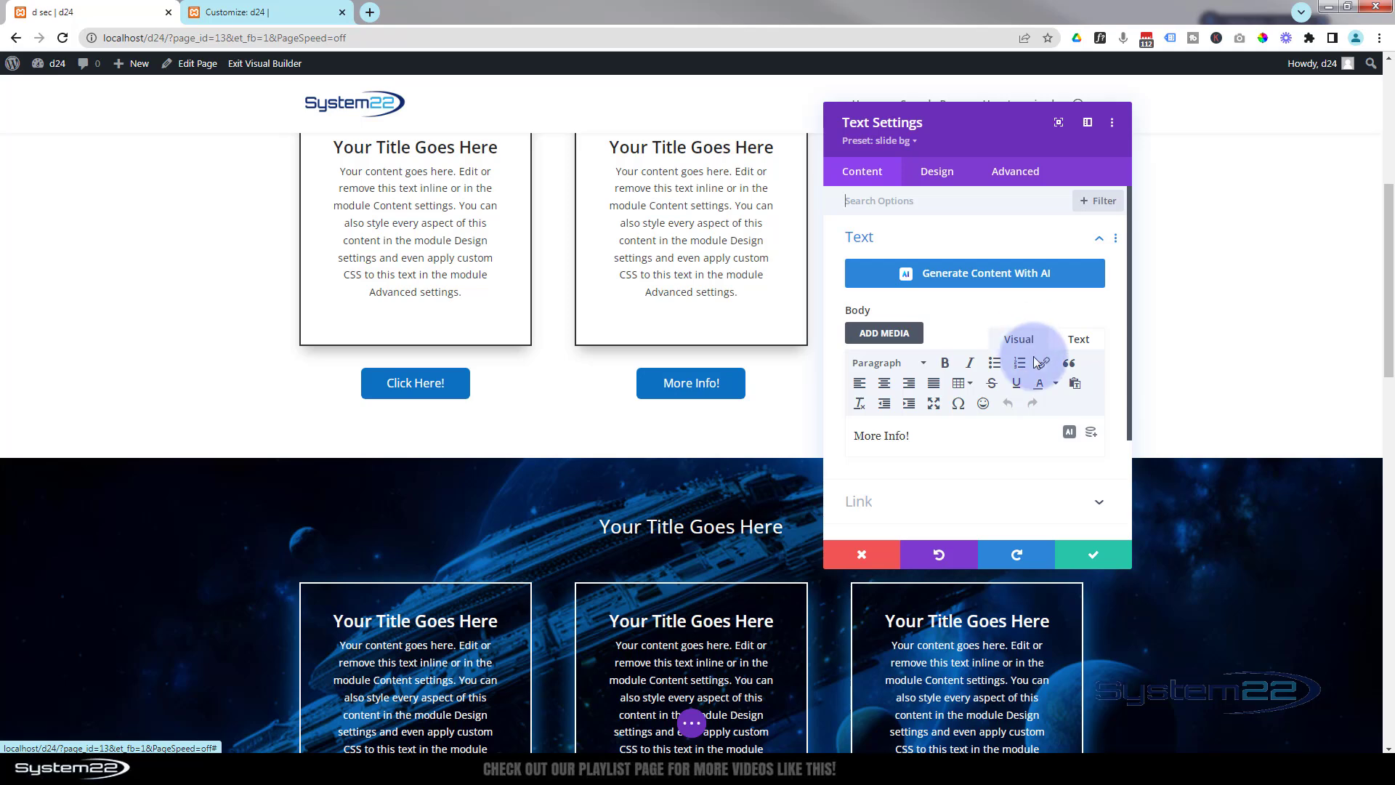
pyautogui.click(866, 557)
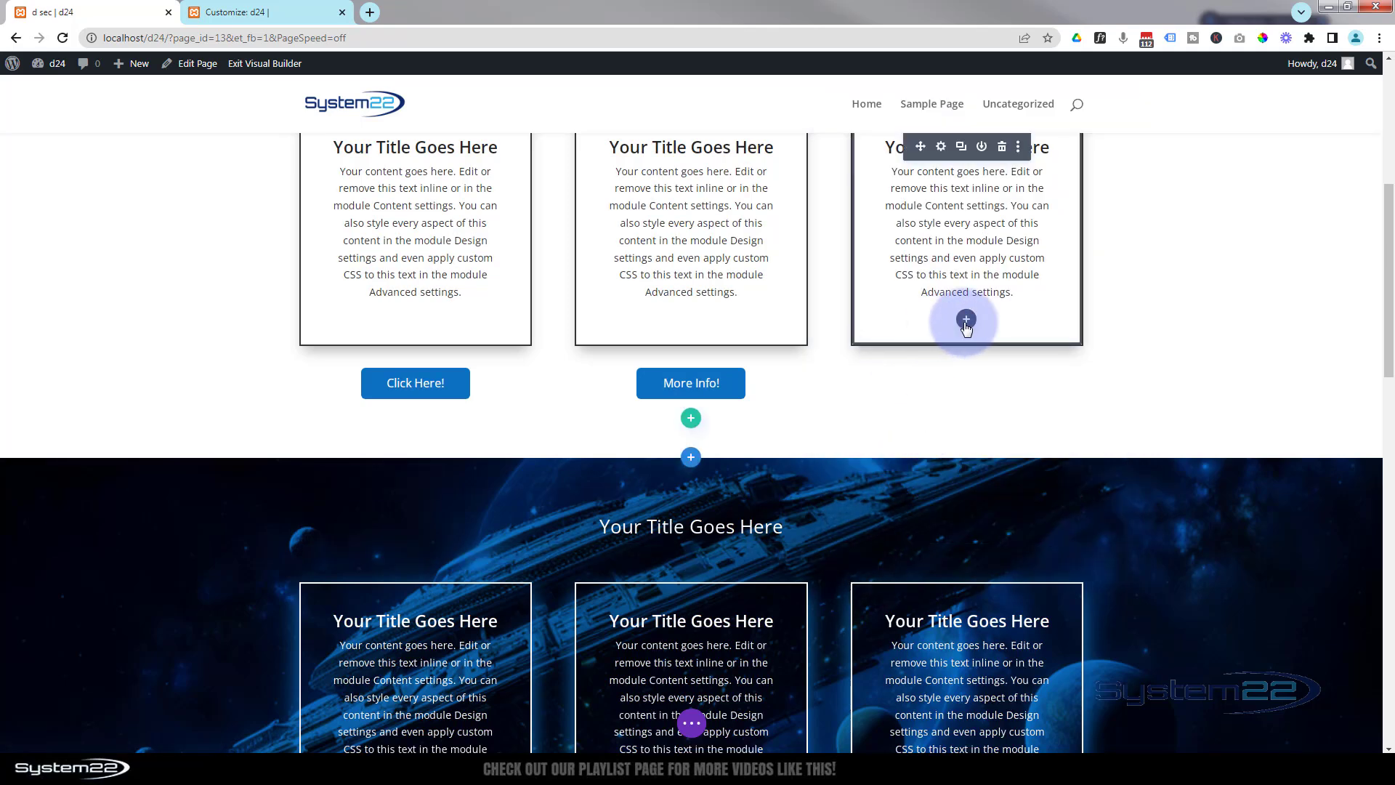
# Insert a Text module below the box in the third column and apply the "slide bg" preset to it.
pyautogui.click(965, 323)
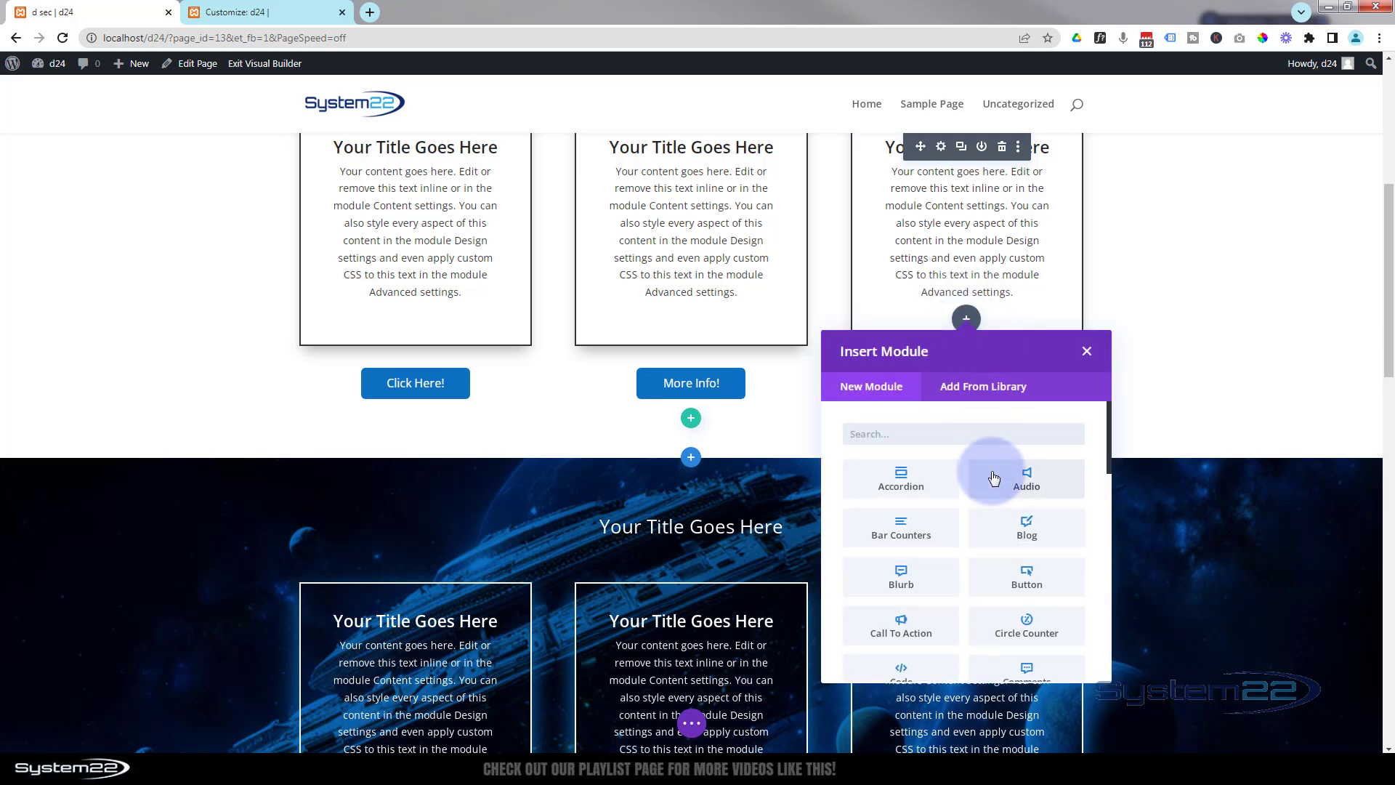
pyautogui.scroll(-8, 994, 477)
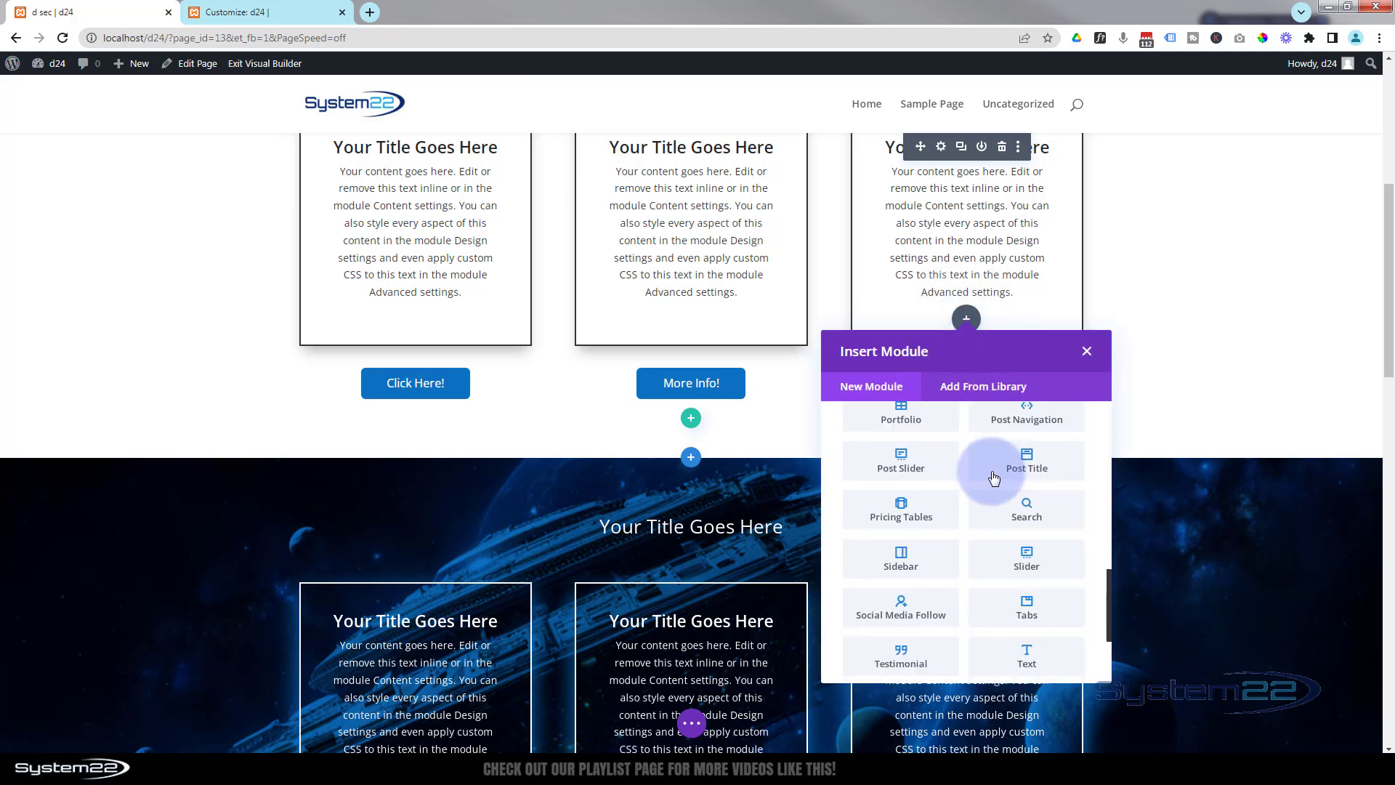
pyautogui.scroll(-3, 994, 477)
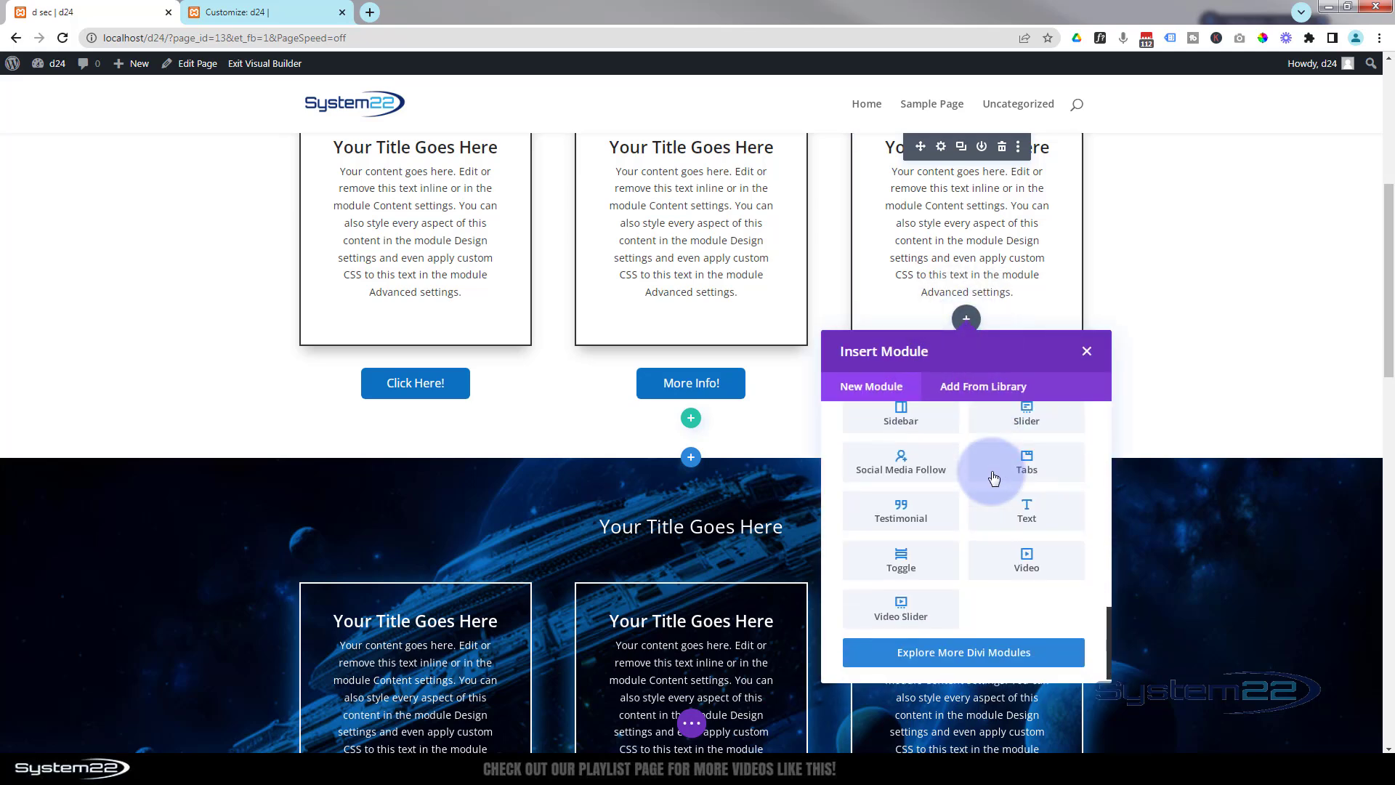
pyautogui.click(1012, 515)
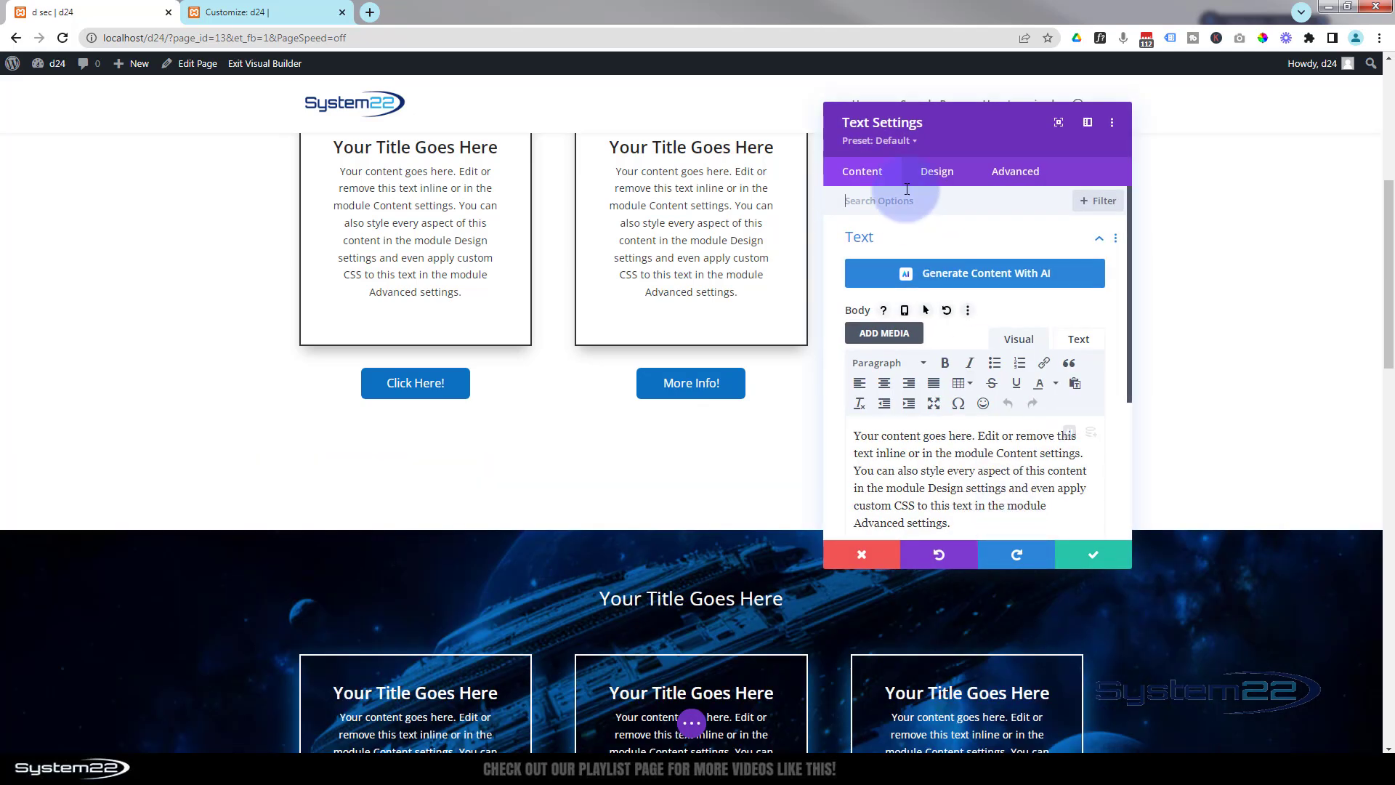
pyautogui.click(879, 140)
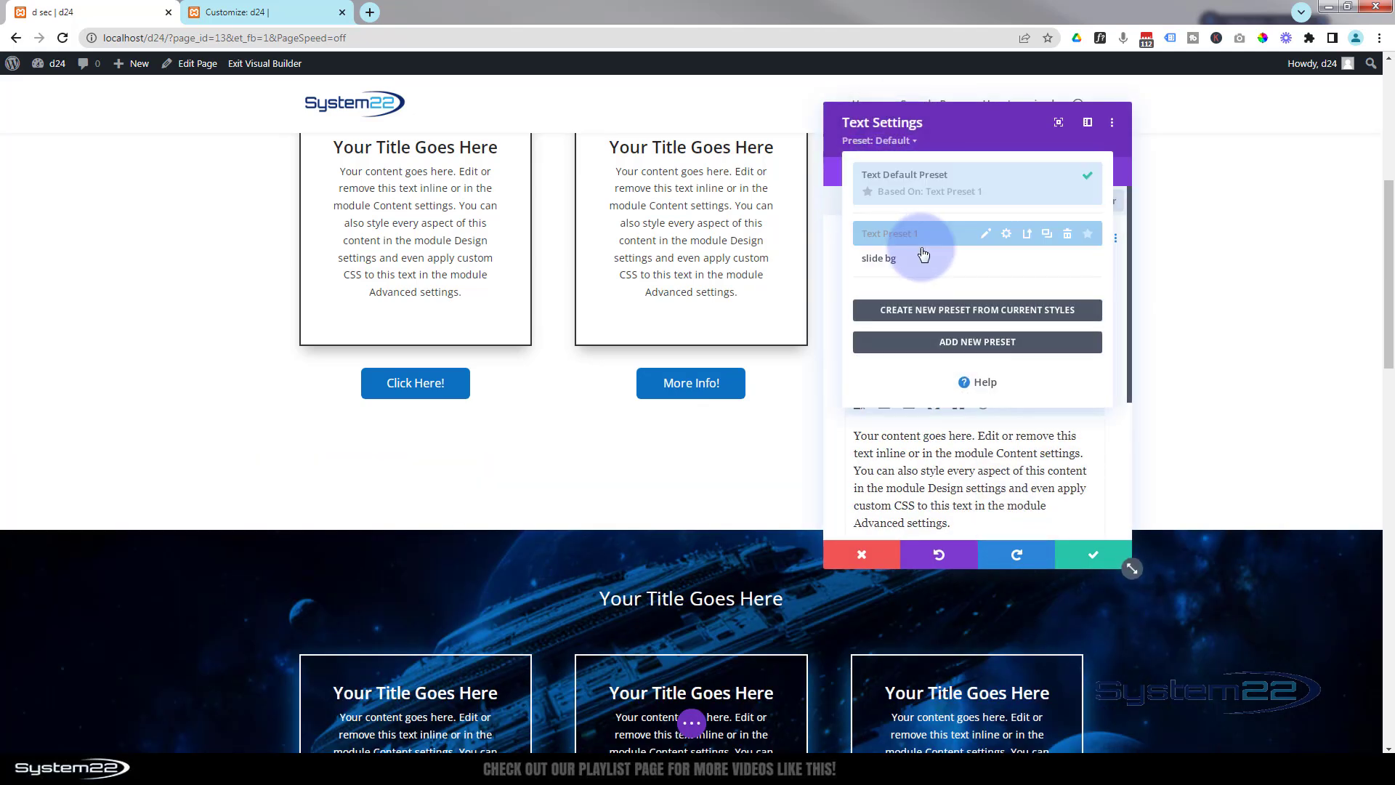
pyautogui.click(888, 259)
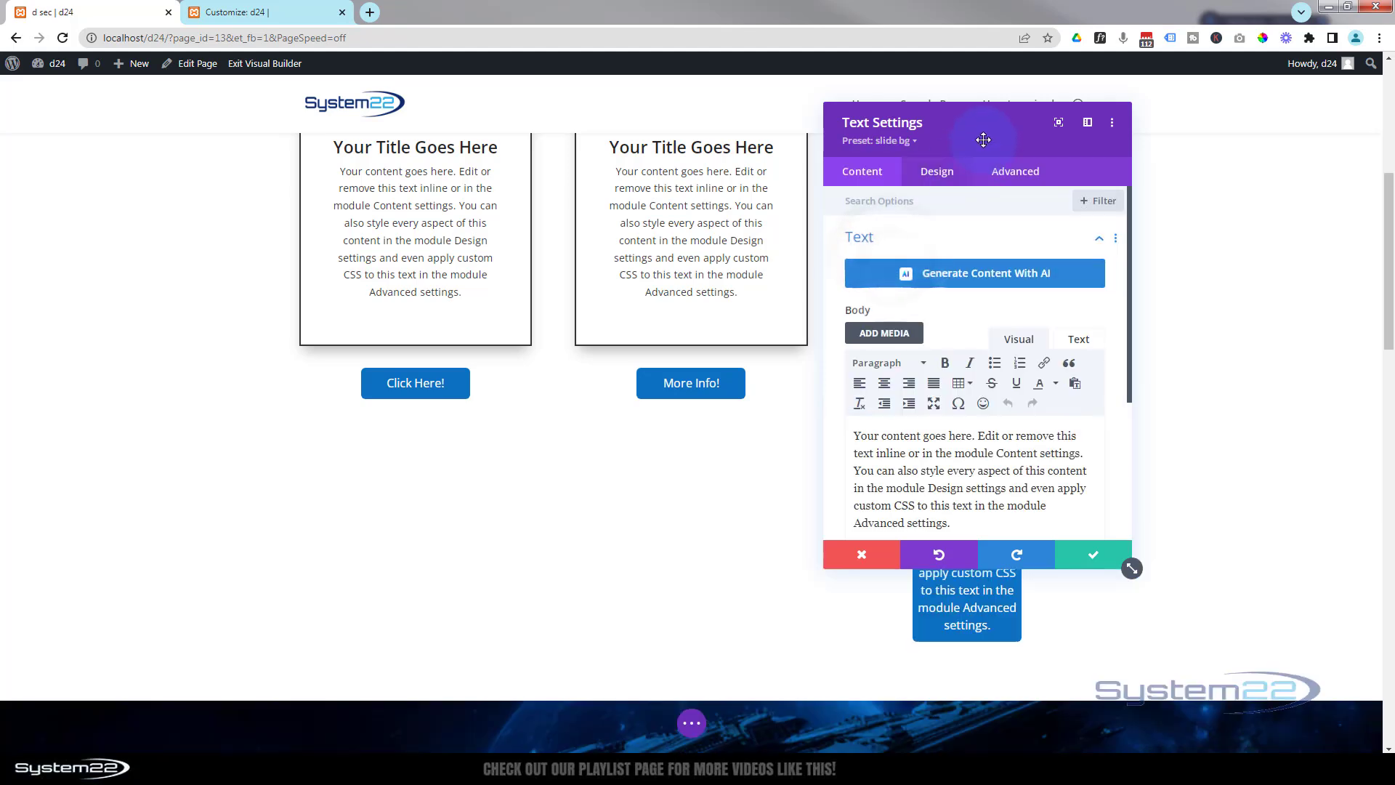
# Replace the new Text module's placeholder body text with "Learn More!" and save the module settings.
pyautogui.moveTo(983, 136); pyautogui.dragTo(564, 117)
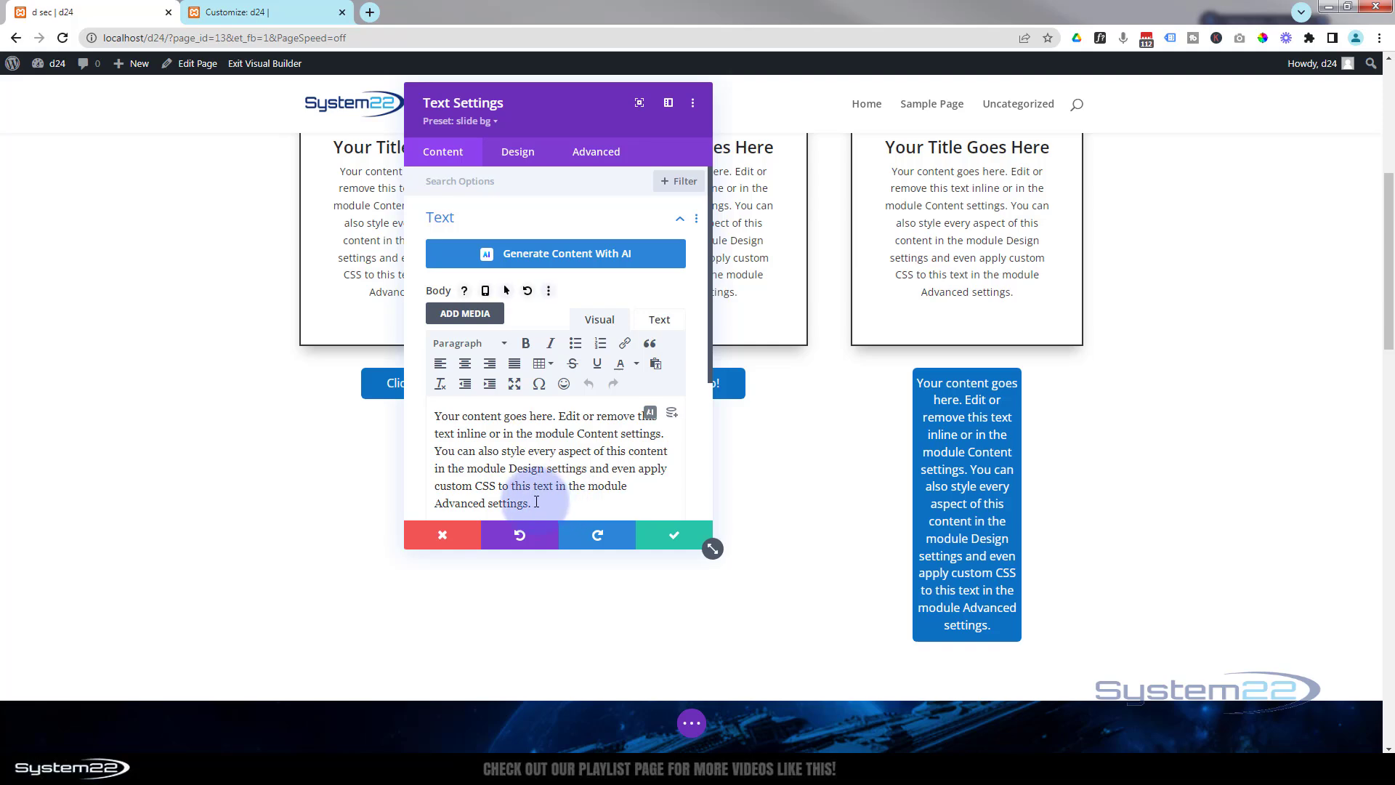
pyautogui.moveTo(534, 504); pyautogui.dragTo(399, 390)
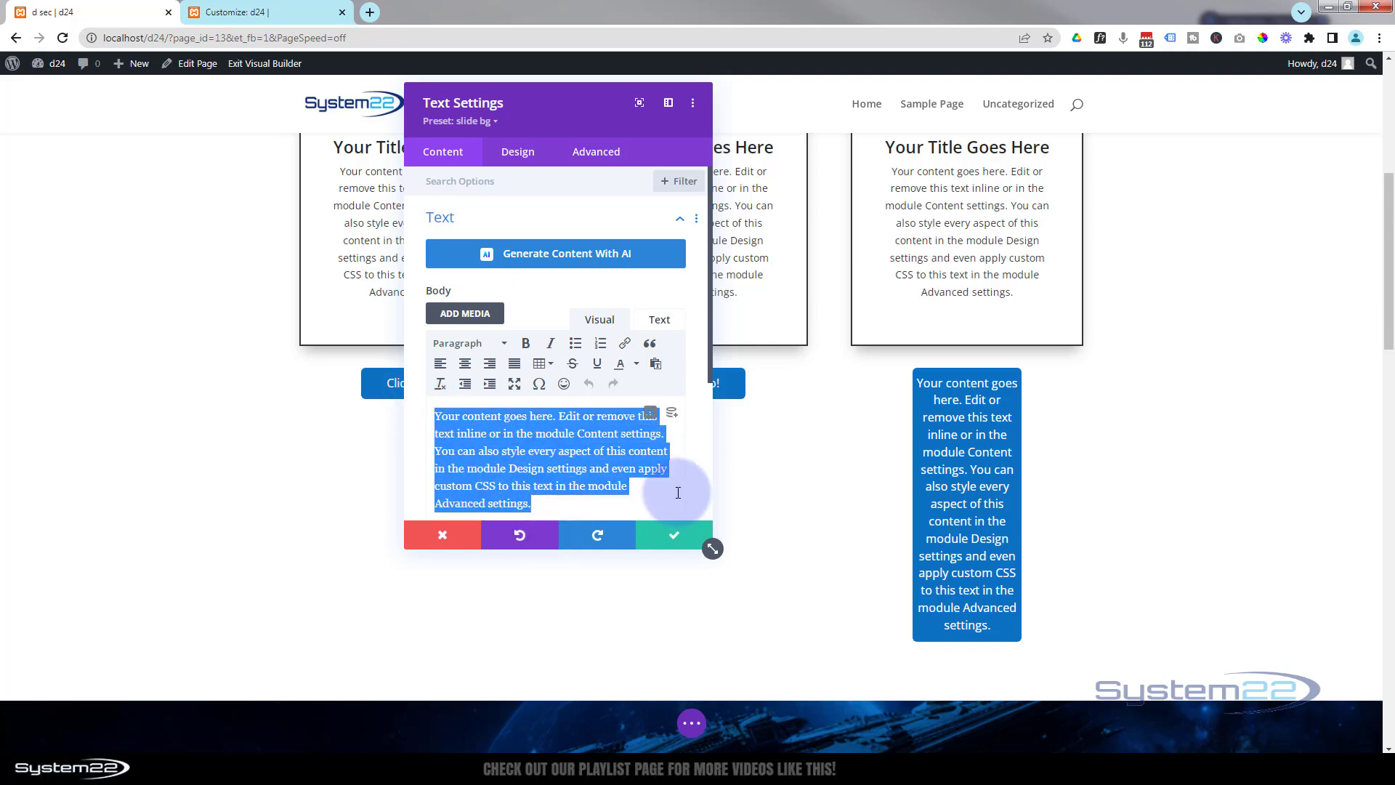
pyautogui.write('Learn More!')
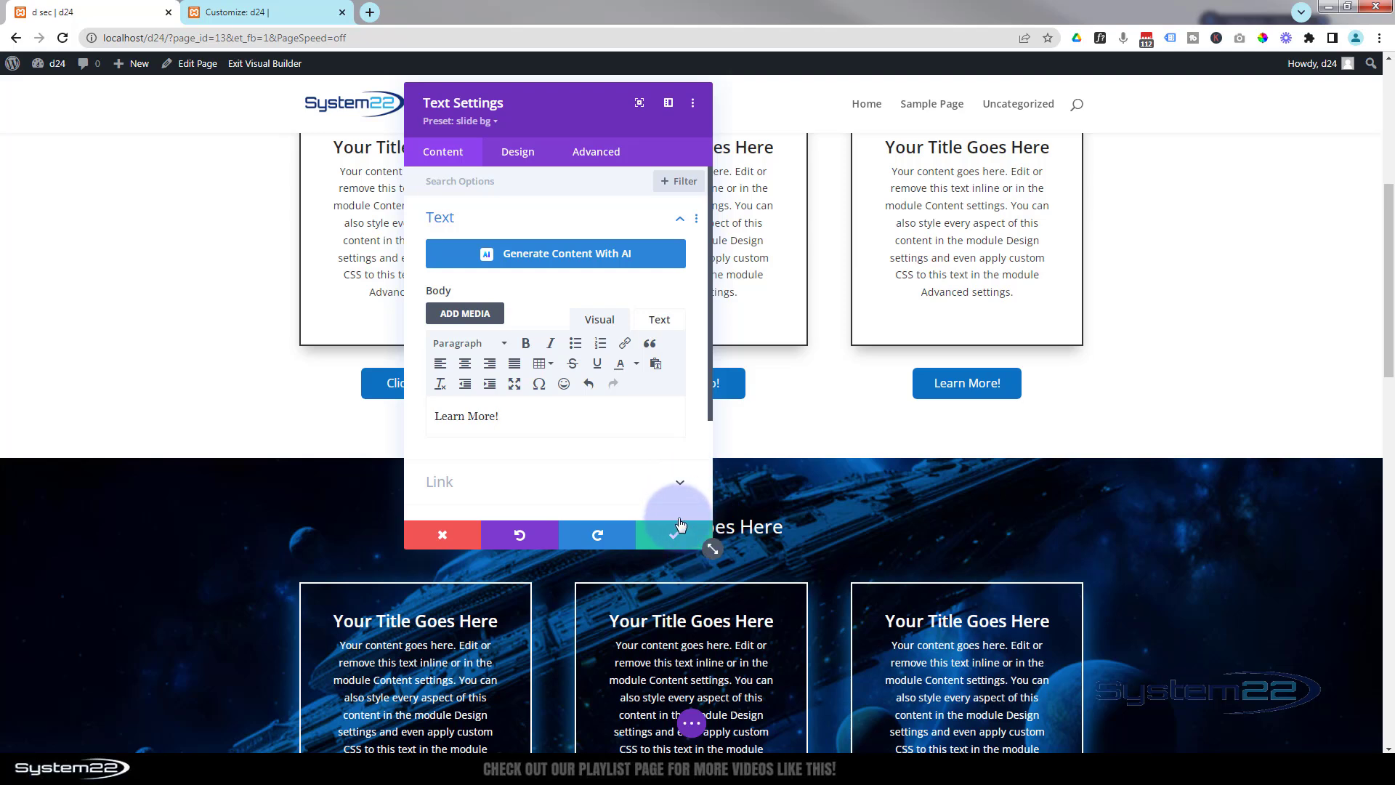
pyautogui.click(664, 538)
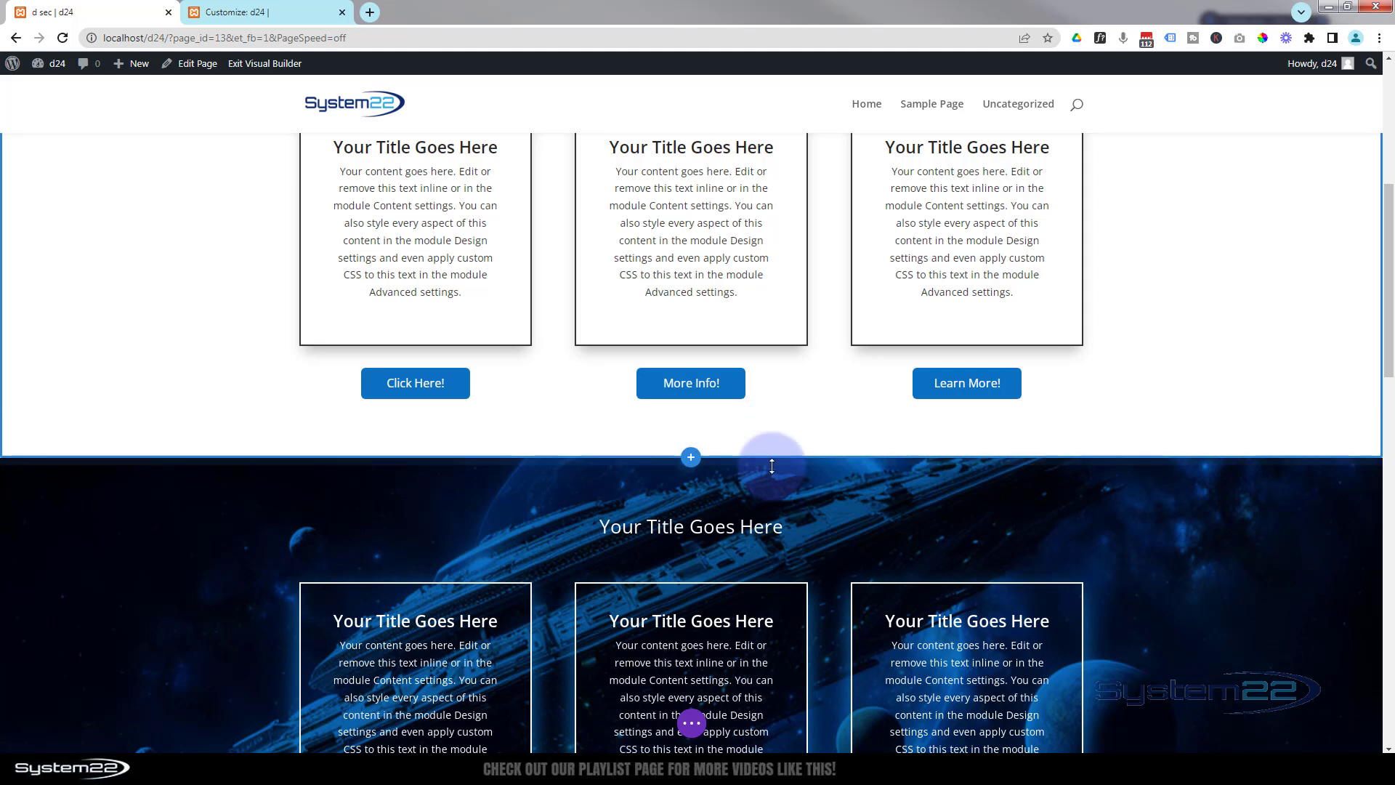
# Save the page as a draft and exit the Visual Builder to view the three buttons on the live page.
pyautogui.click(690, 724)
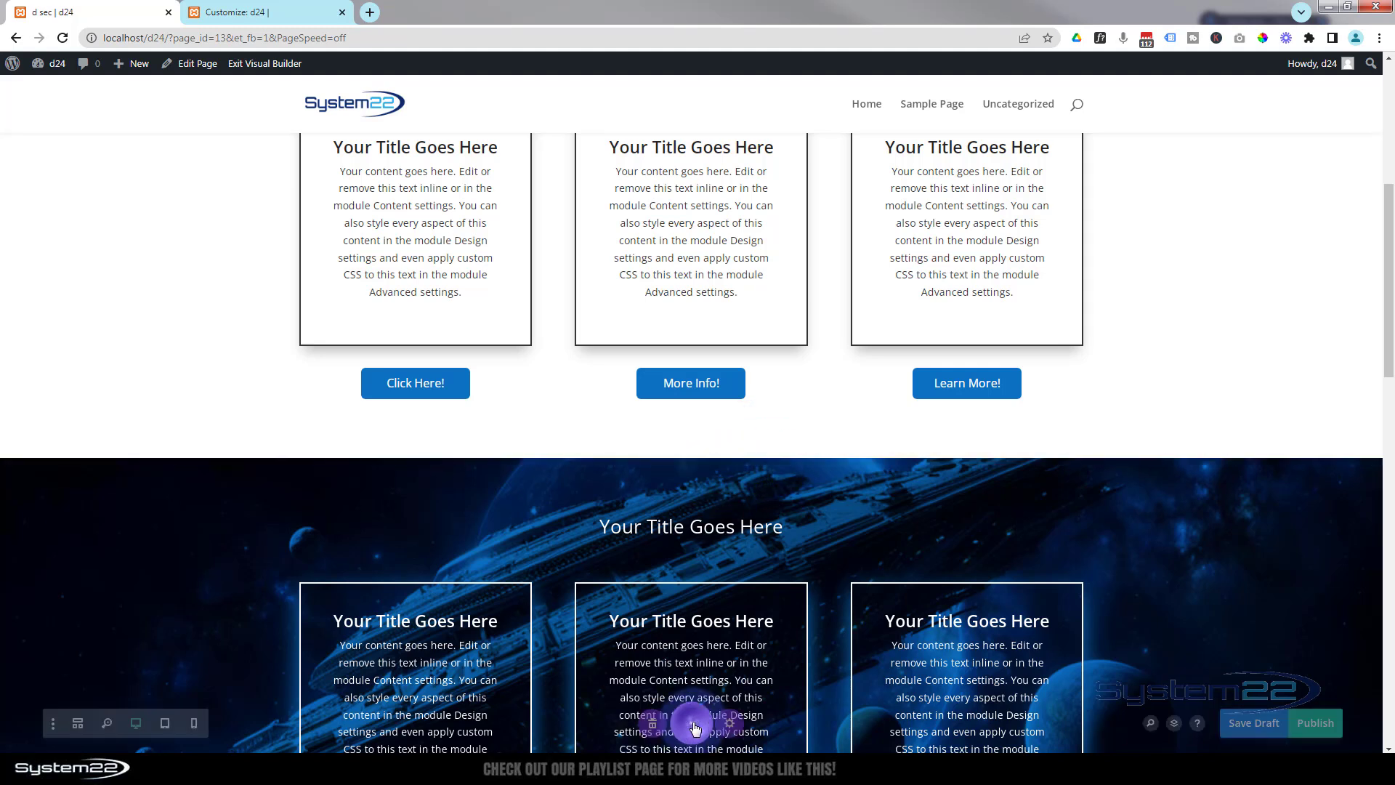
pyautogui.click(1273, 727)
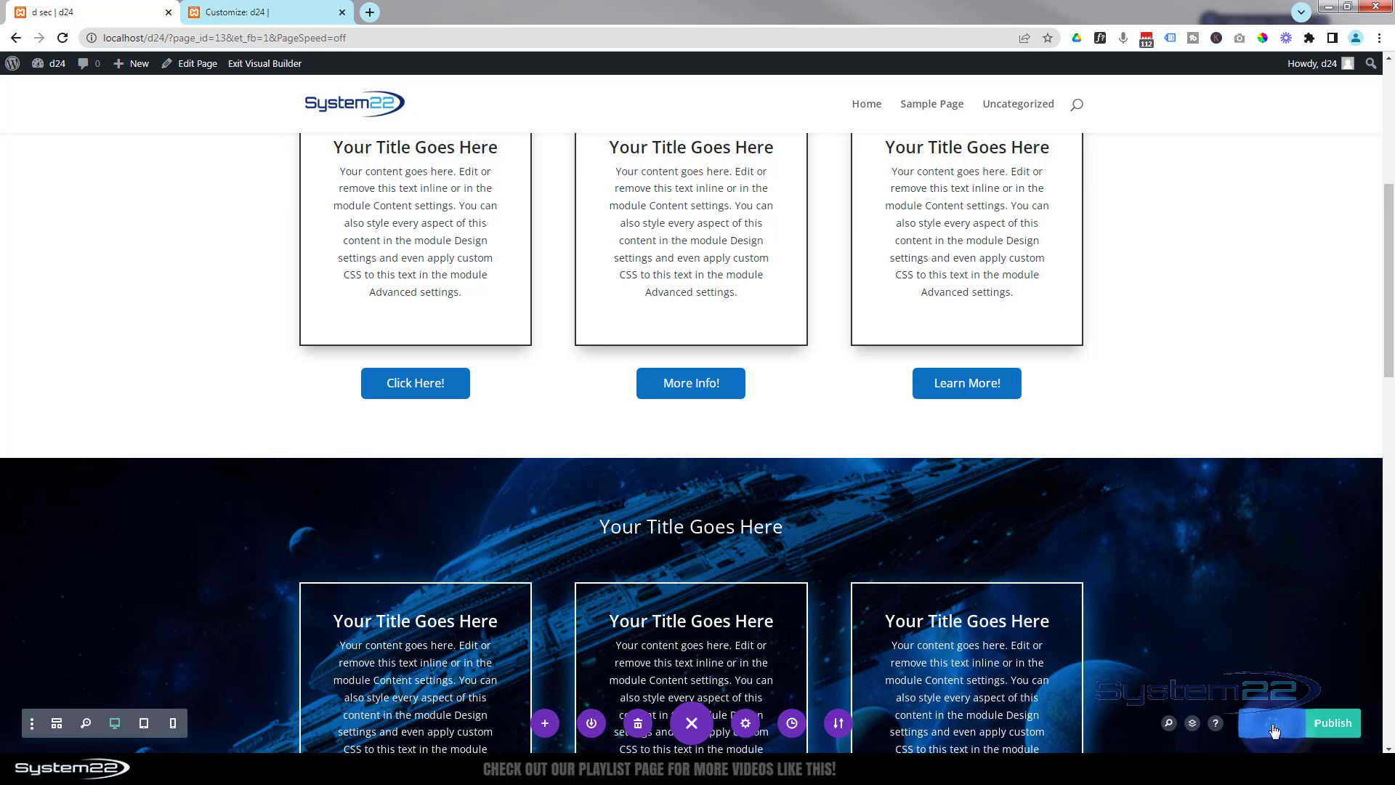
pyautogui.click(274, 64)
pyautogui.scroll(-6, 400, 259)
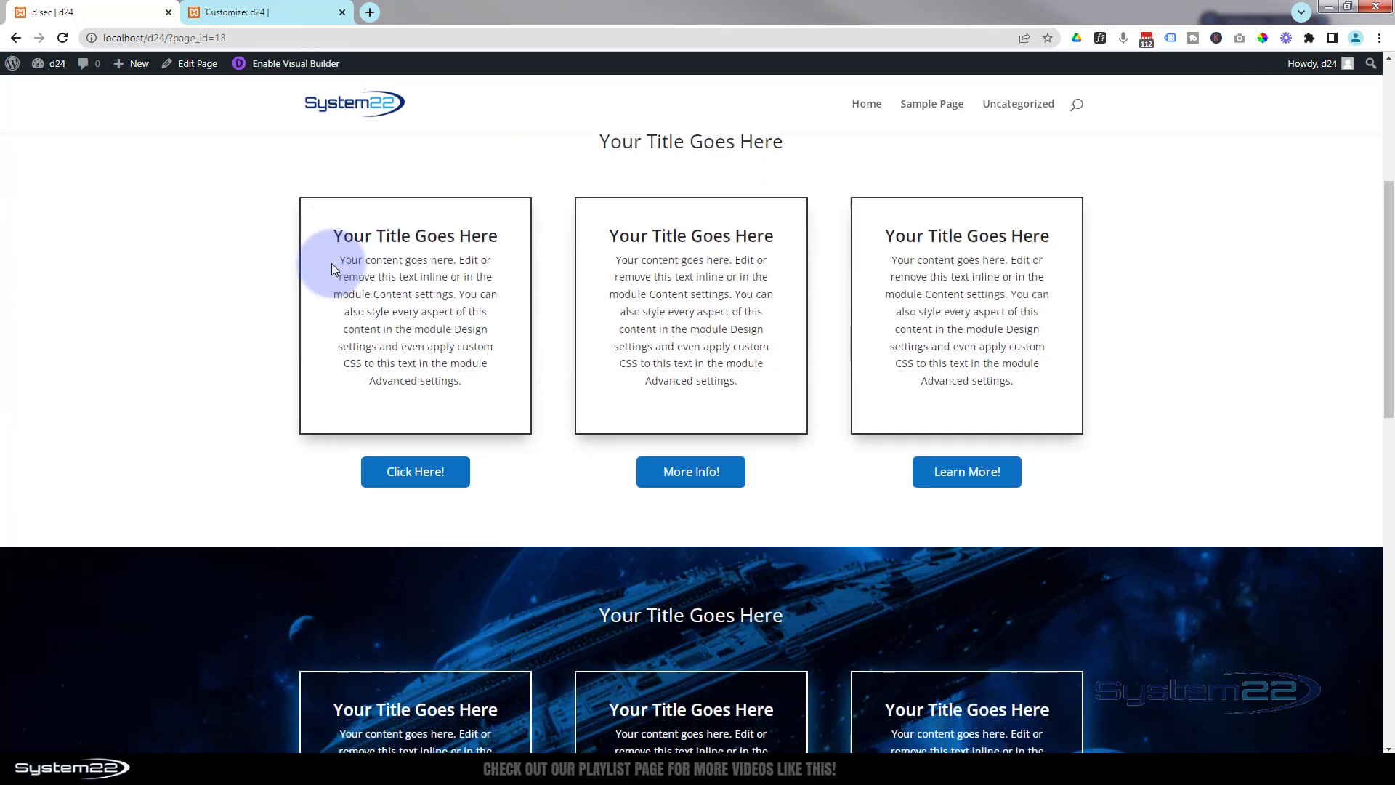